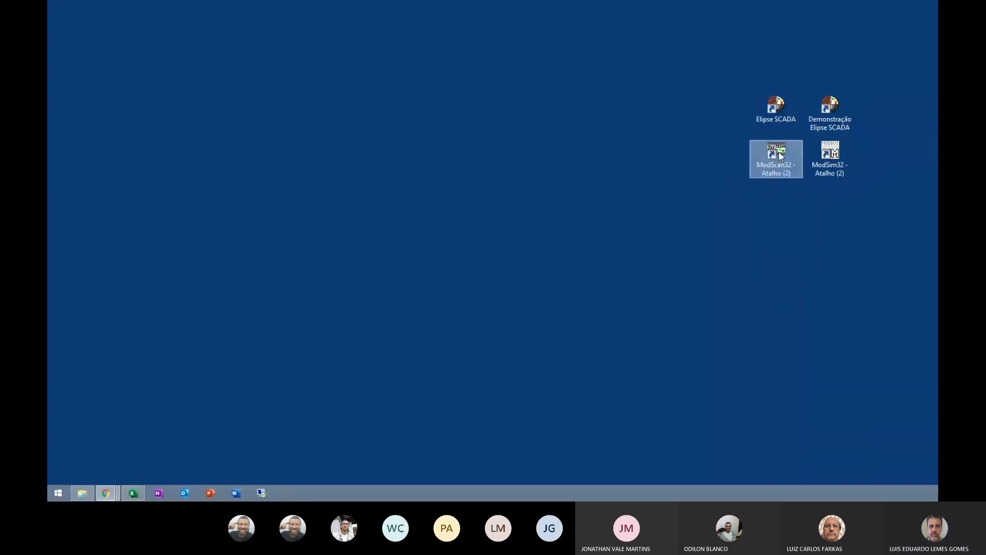
# Step: Move the ModScan32 and ModSim32 shortcuts up to the desktop's upper edge, away from the Elipse SCADA shortcuts
pyautogui.moveTo(779, 154); pyautogui.dragTo(610, 129)
pyautogui.moveTo(581, 35); pyautogui.dragTo(578, 32)
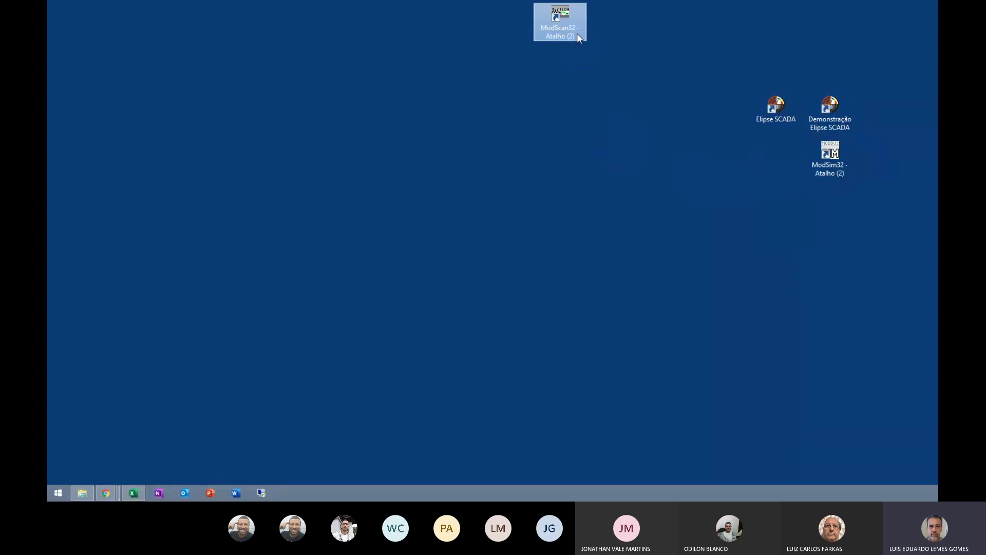
pyautogui.moveTo(830, 153); pyautogui.dragTo(664, 20)
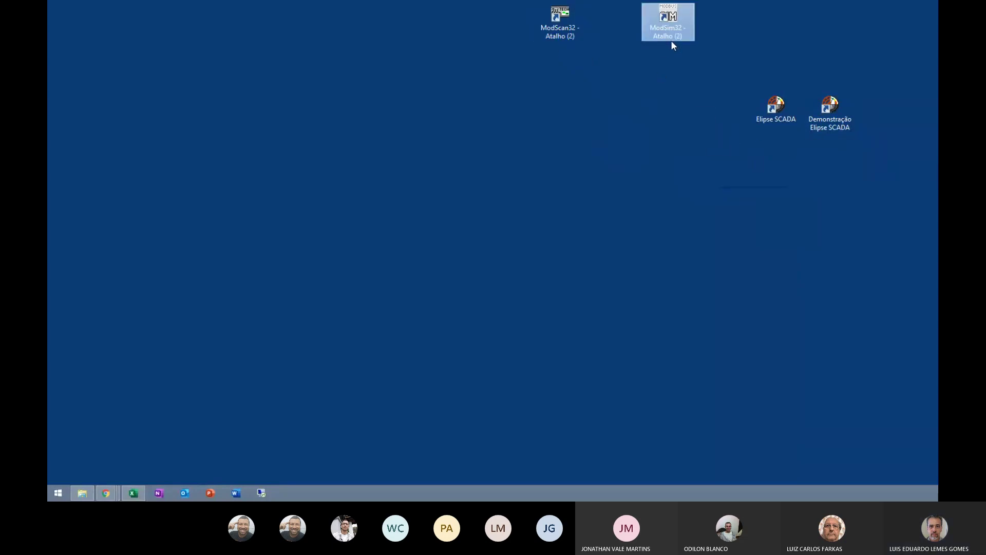
pyautogui.keyDown('ctrl'); pyautogui.click(554, 38); pyautogui.keyUp('ctrl')
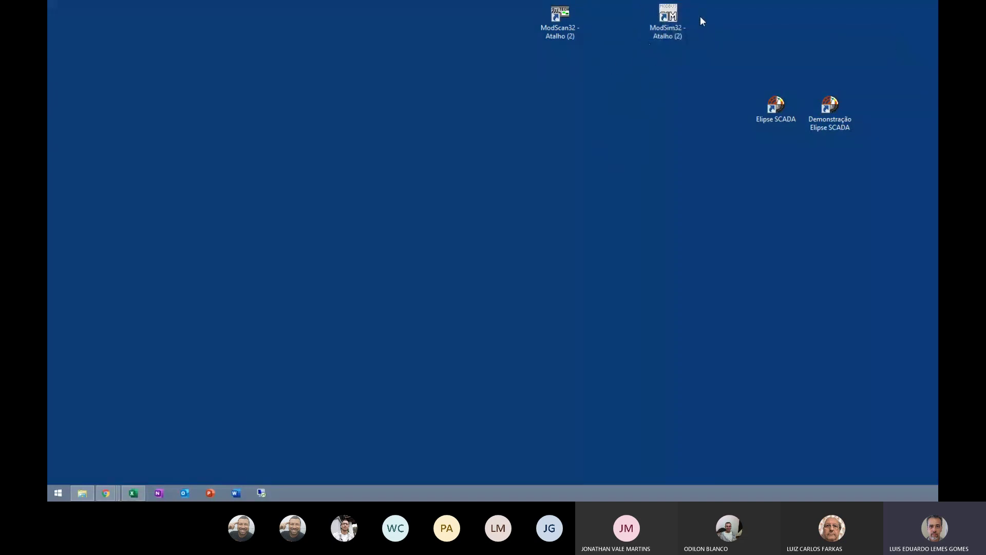
pyautogui.click(650, 46)
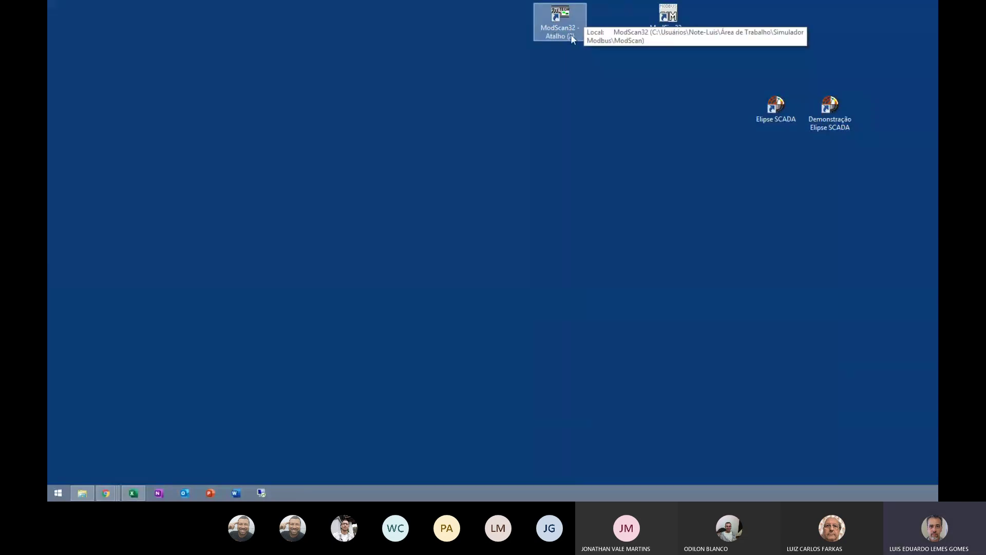
pyautogui.click(560, 41)
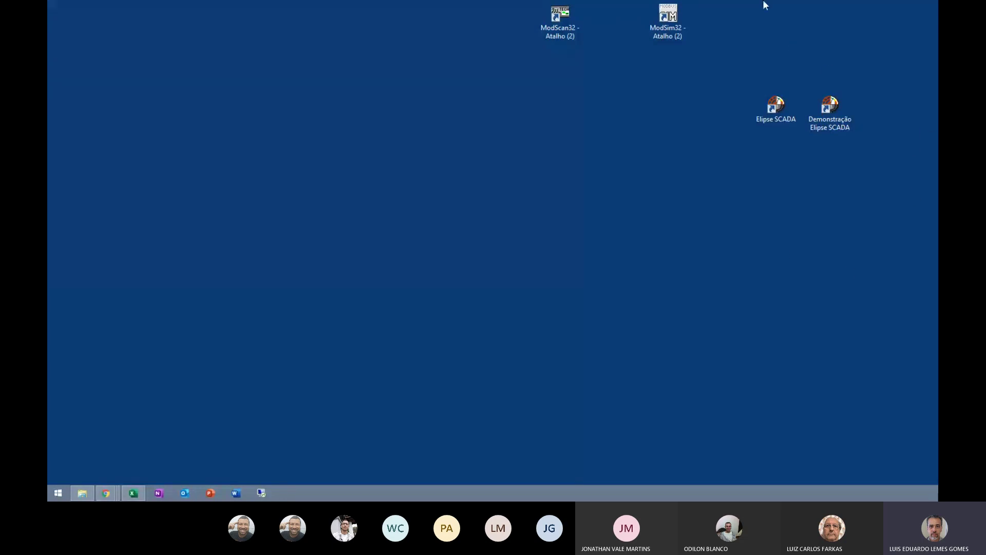
# Step: Launch ModSim32, dismiss its startup message and move its window clear of the desktop shortcuts
pyautogui.click(681, 24)
pyautogui.doubleClick(670, 23)
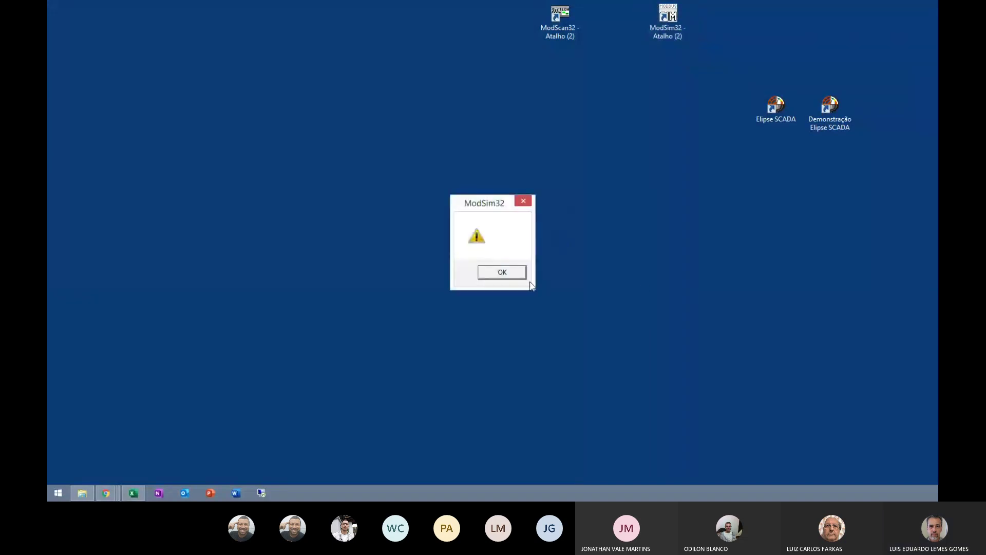
pyautogui.click(507, 274)
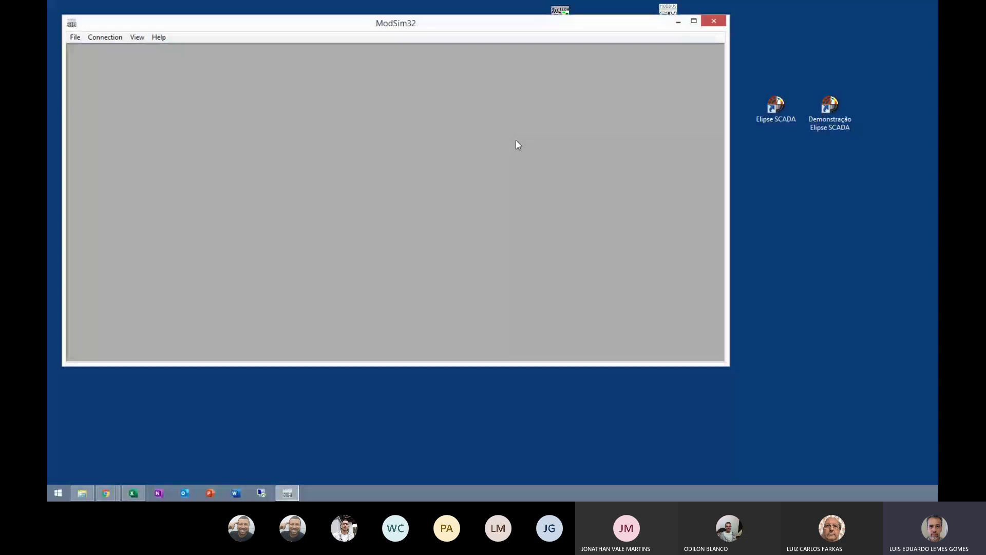
pyautogui.moveTo(443, 25); pyautogui.dragTo(645, 59)
# Step: Launch ModScan32 from its desktop shortcut and dismiss its startup message
pyautogui.click(560, 21)
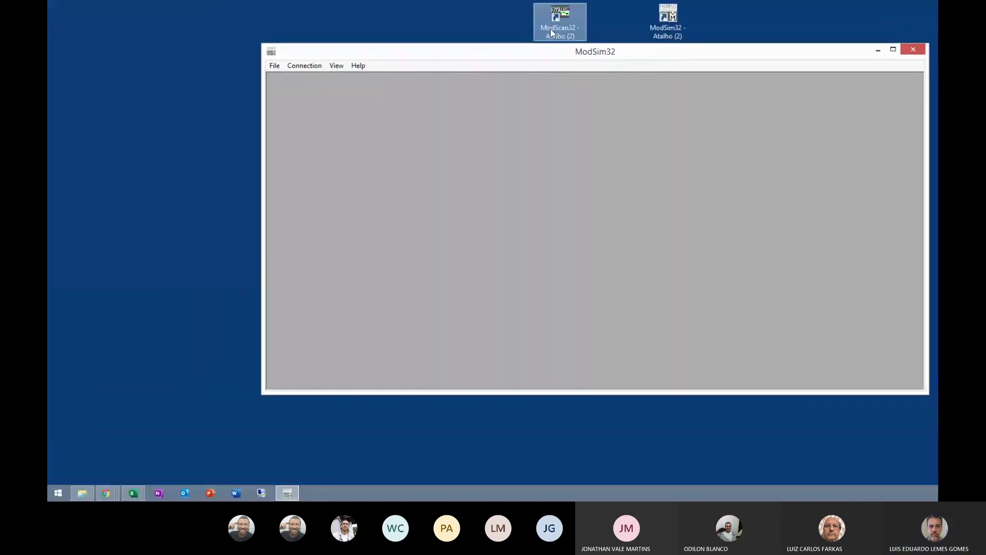
pyautogui.doubleClick(560, 21)
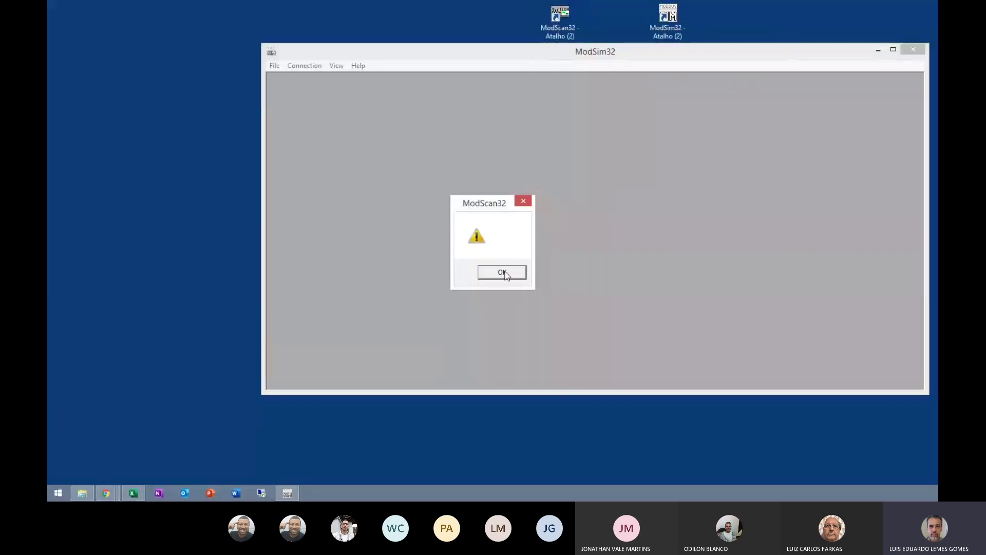
pyautogui.click(503, 272)
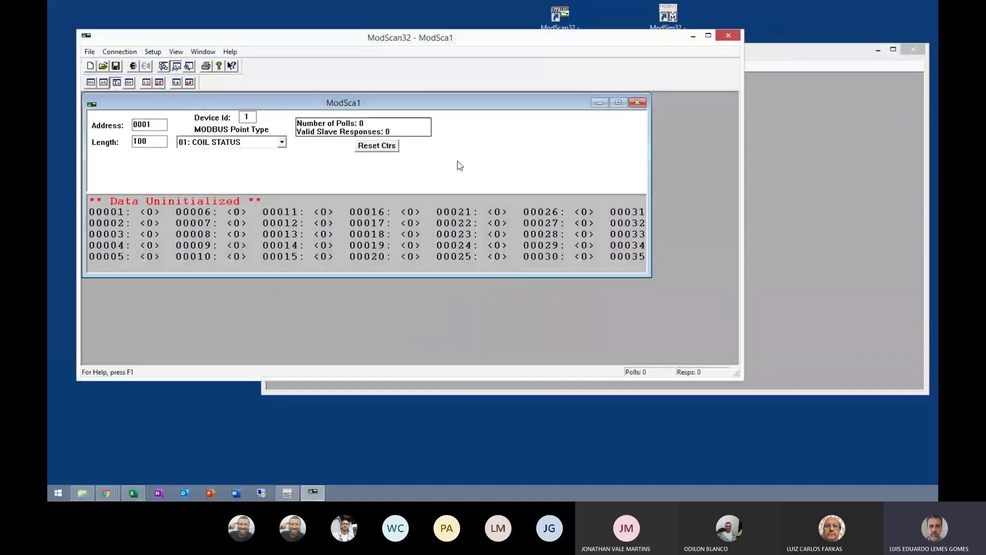
# Step: Fit the ModScan32 window into the upper-left quarter of the desktop and maximize the ModSca1 document inside it
pyautogui.moveTo(520, 43); pyautogui.dragTo(495, 17)
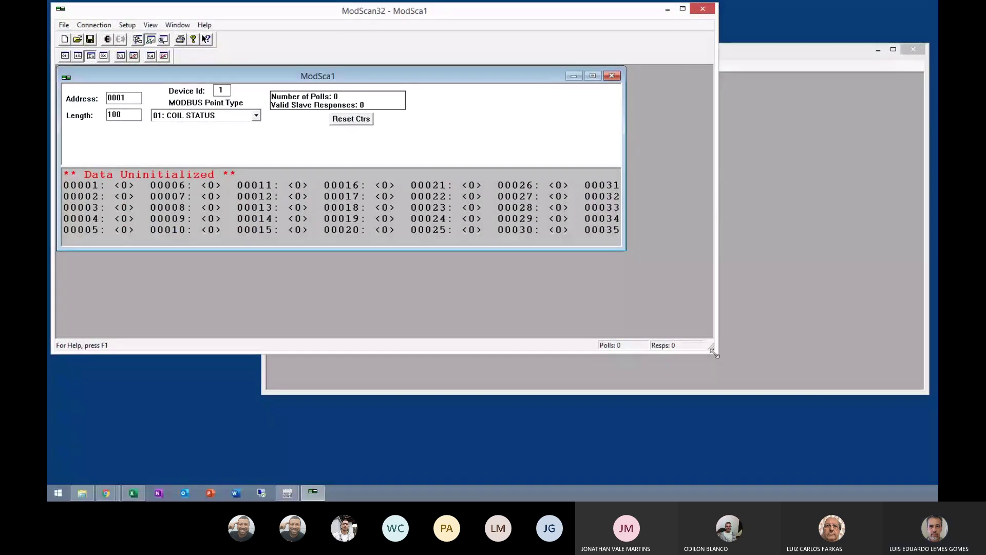
pyautogui.moveTo(714, 353); pyautogui.dragTo(491, 272)
pyautogui.doubleClick(427, 75)
# Step: Bring ModSim32 to the front and fit its window beside ModScan32 in the upper-right quarter of the desktop
pyautogui.click(338, 380)
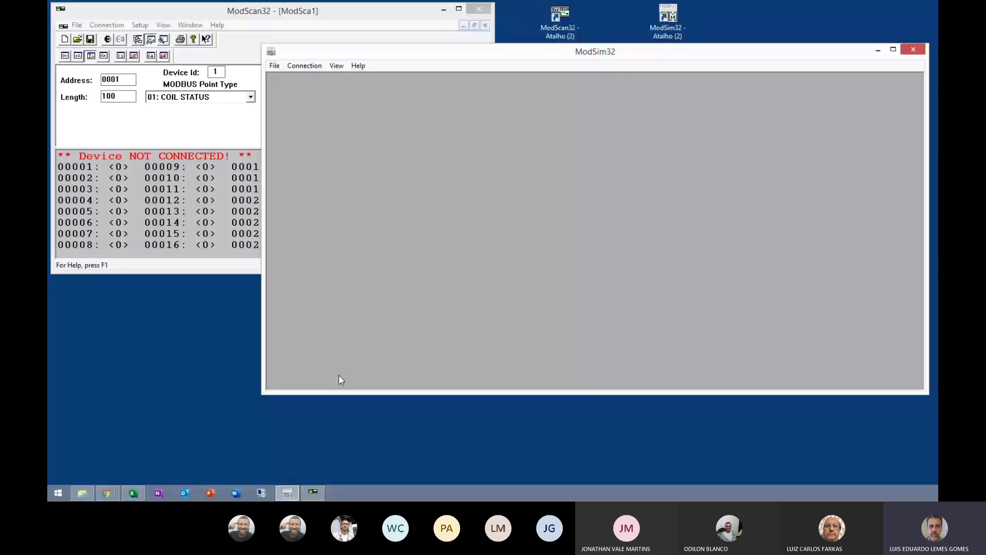
pyautogui.moveTo(437, 51); pyautogui.dragTo(445, 9)
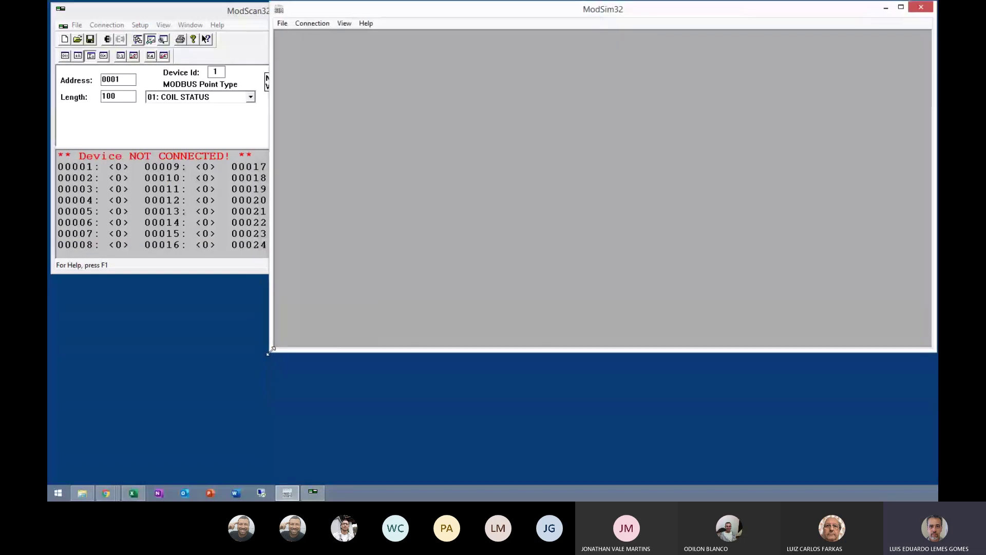
pyautogui.moveTo(269, 353); pyautogui.dragTo(501, 272)
pyautogui.moveTo(680, 12); pyautogui.dragTo(679, 13)
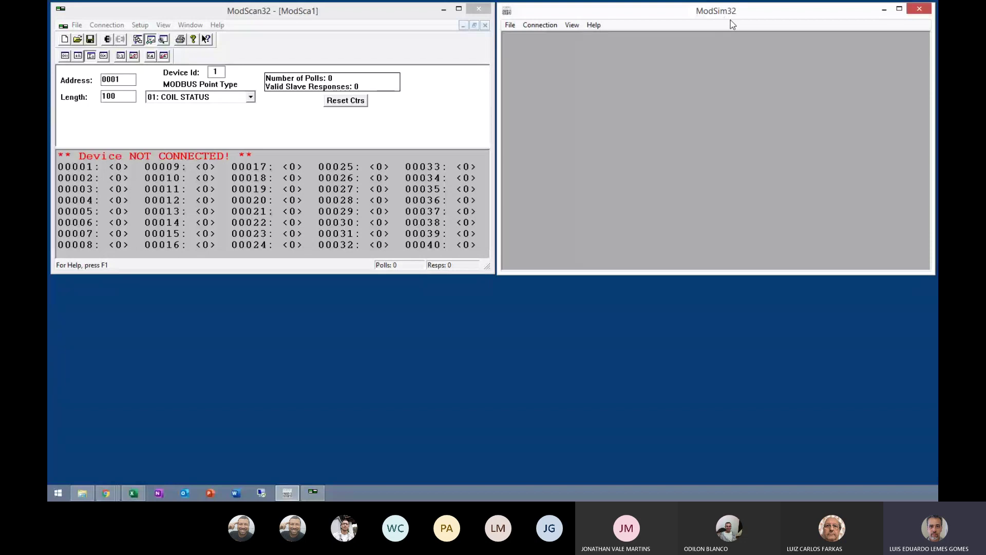
# Step: Connect the ModSim32 simulator as a Modbus/TCP server
pyautogui.click(537, 27)
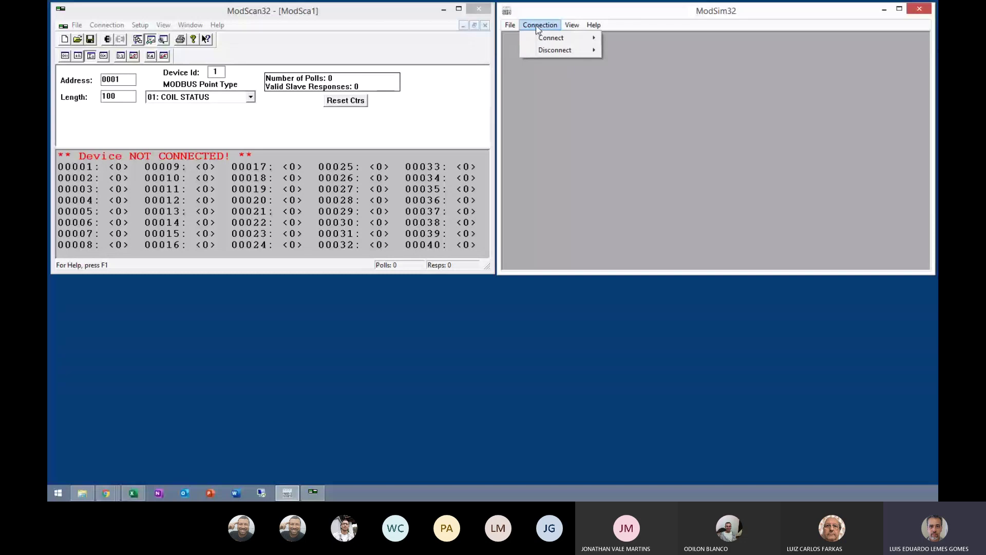
pyautogui.moveTo(545, 40)
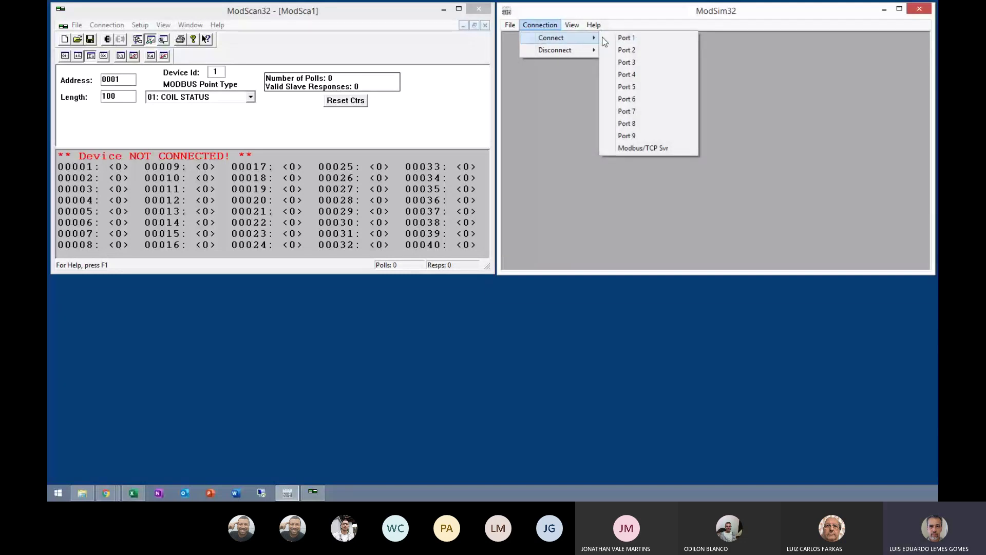
pyautogui.click(636, 149)
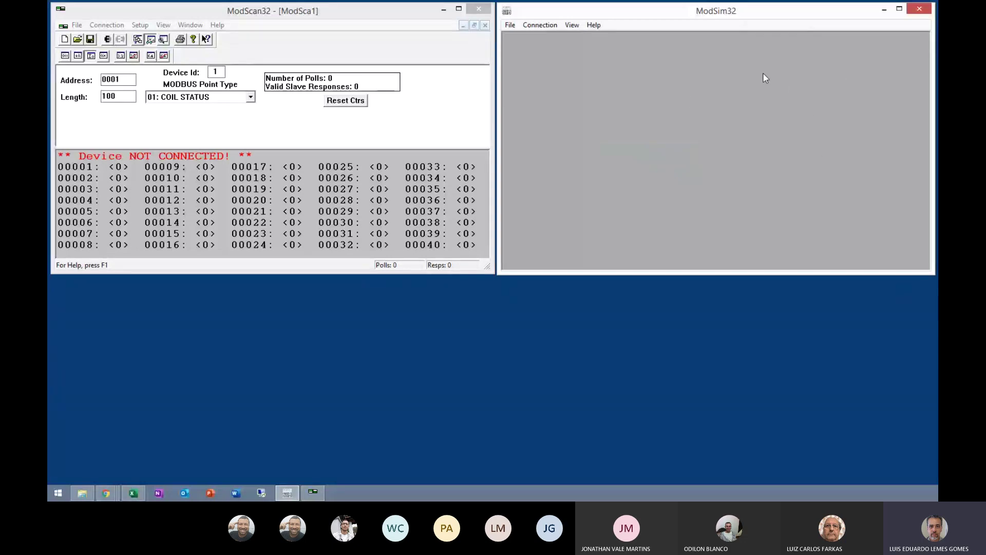
# Step: Create a new ModSim32 document and resize it to fill the left half of the simulator workspace
pyautogui.click(543, 28)
pyautogui.moveTo(510, 25)
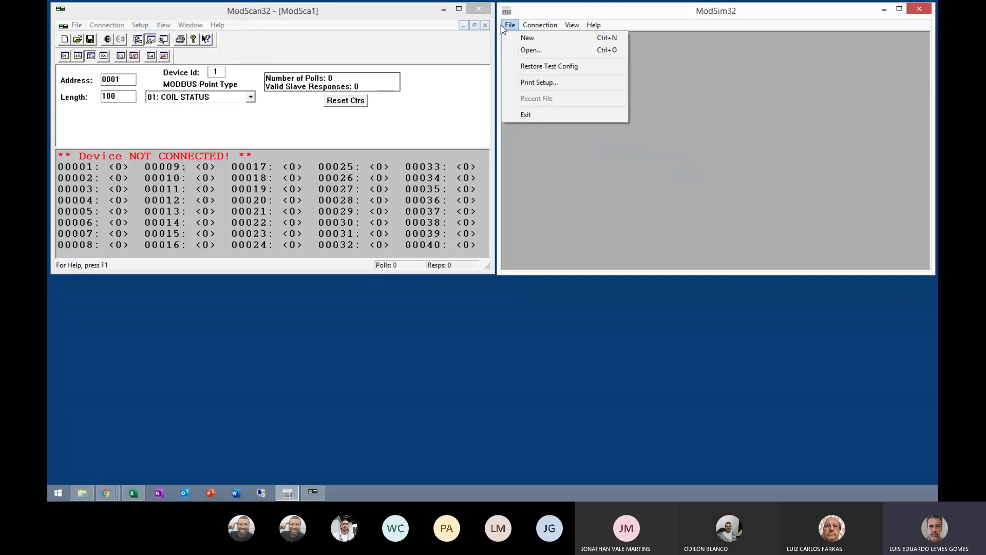
pyautogui.click(529, 38)
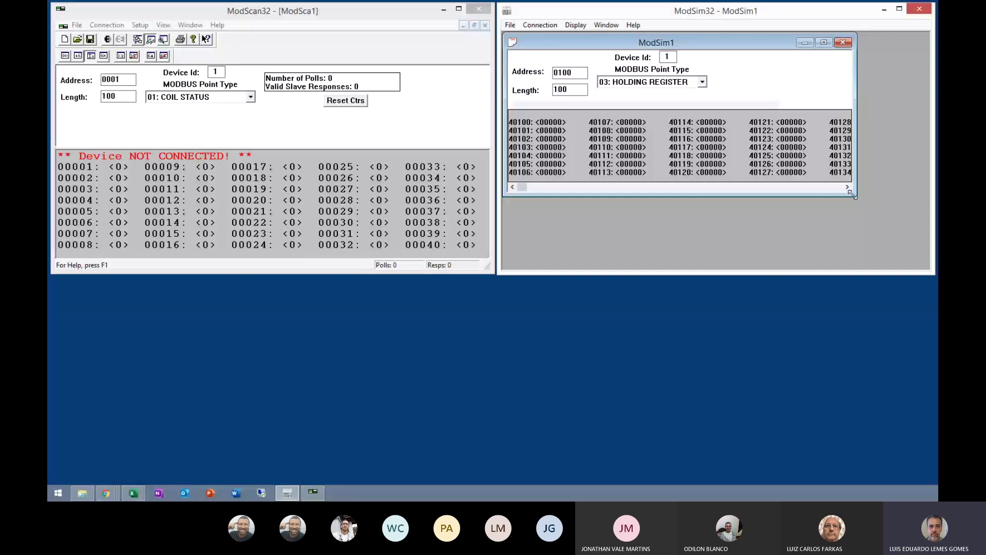
pyautogui.moveTo(851, 193); pyautogui.dragTo(720, 267)
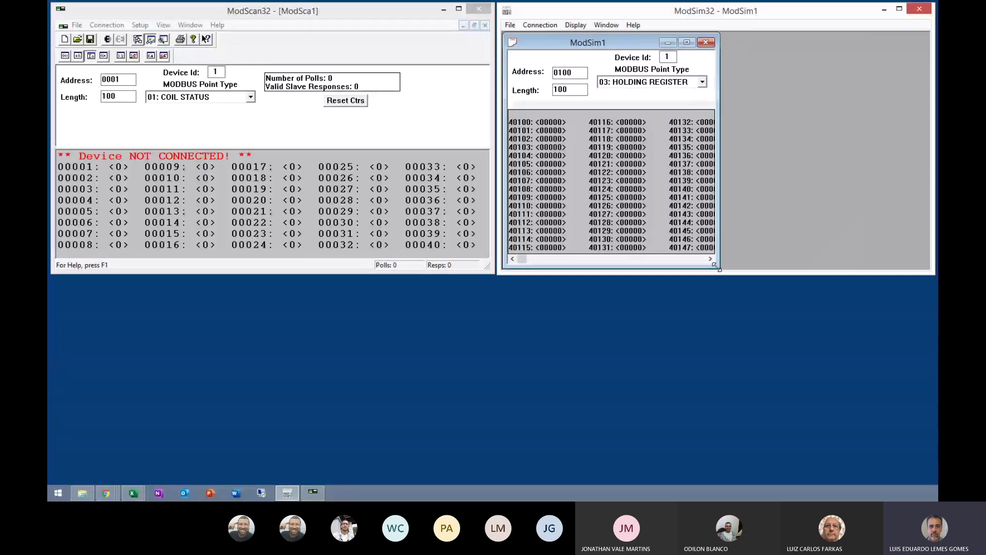
# Step: Create a second ModSim32 document and resize both documents so they sit side by side in the workspace
pyautogui.click(513, 29)
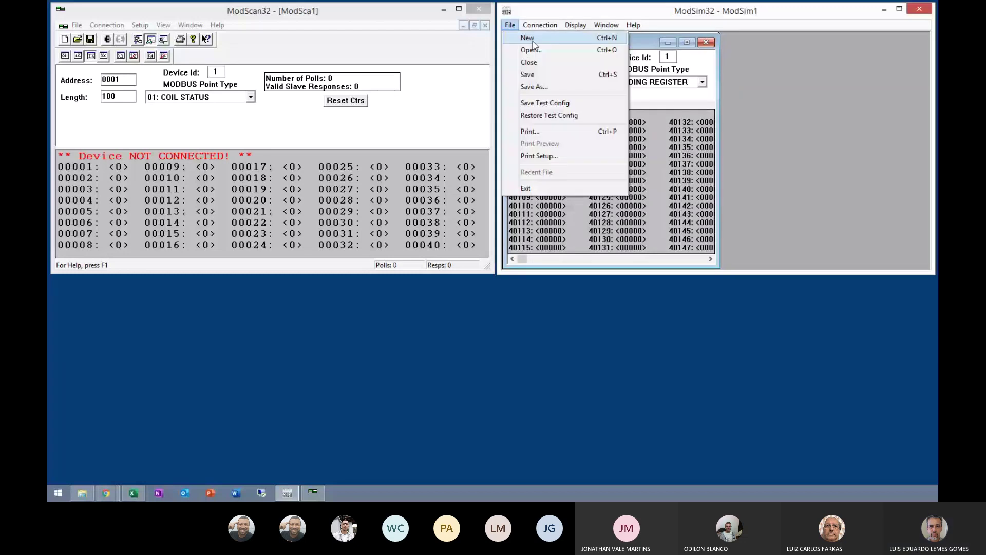
pyautogui.click(533, 44)
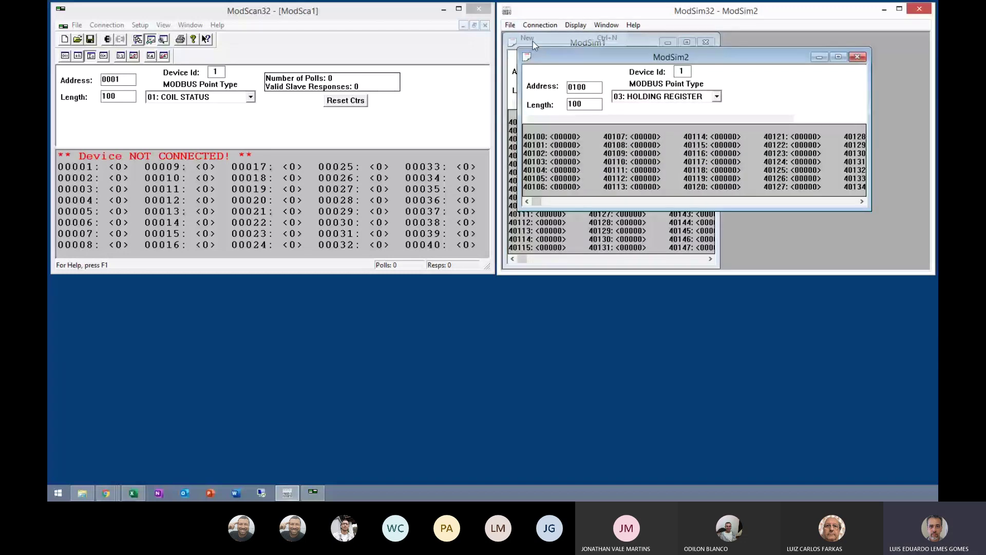
pyautogui.moveTo(719, 57); pyautogui.dragTo(777, 40)
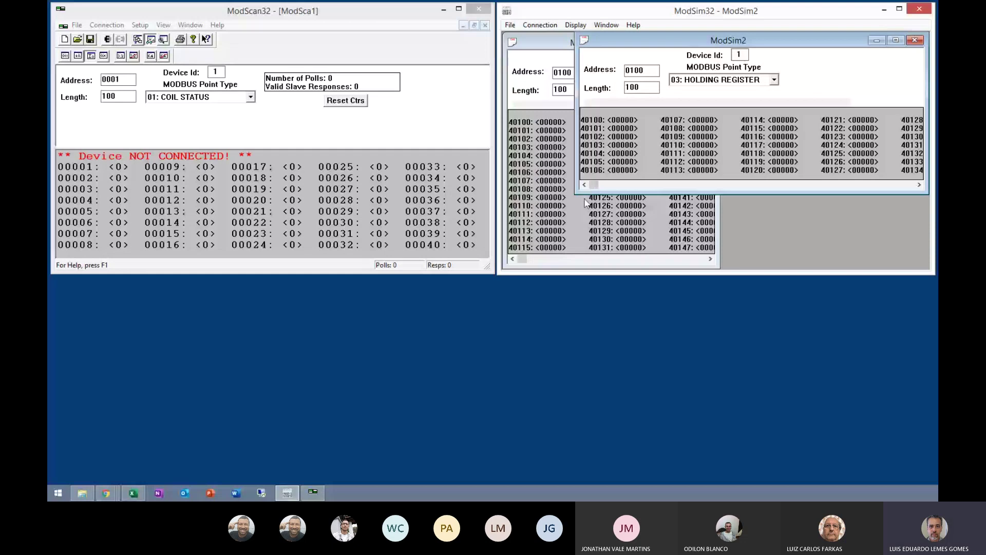
pyautogui.moveTo(576, 194); pyautogui.dragTo(725, 269)
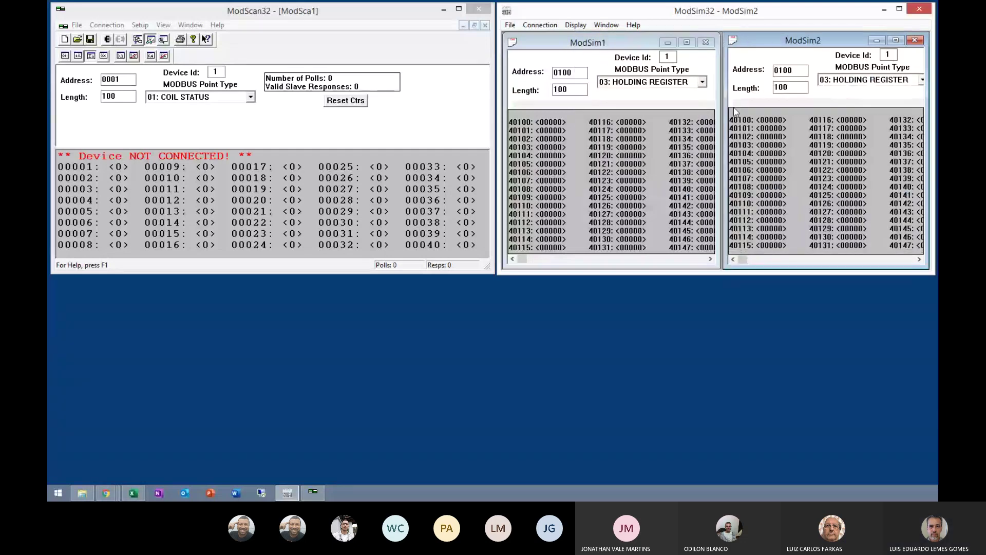
pyautogui.moveTo(720, 104); pyautogui.dragTo(711, 104)
pyautogui.moveTo(839, 44); pyautogui.dragTo(829, 47)
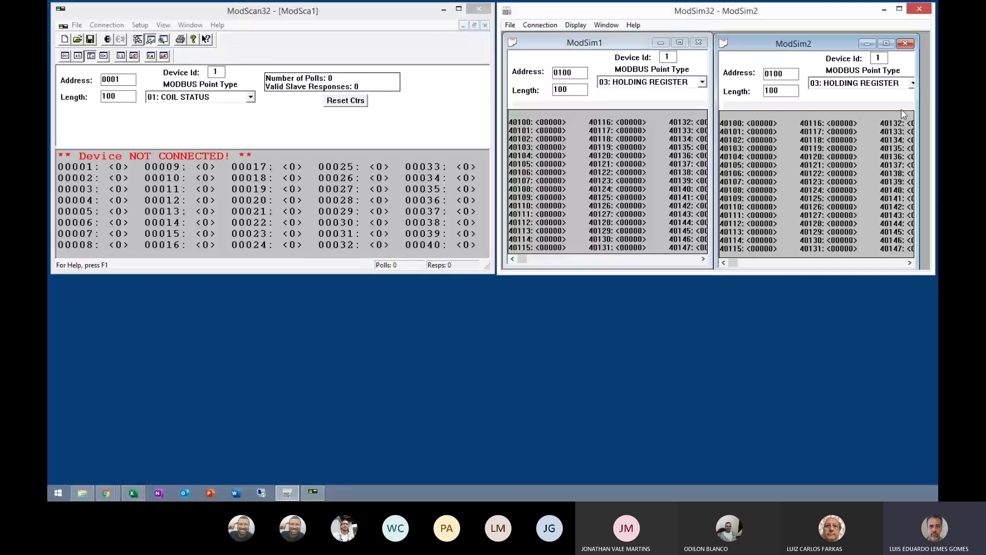
pyautogui.moveTo(917, 114); pyautogui.dragTo(926, 113)
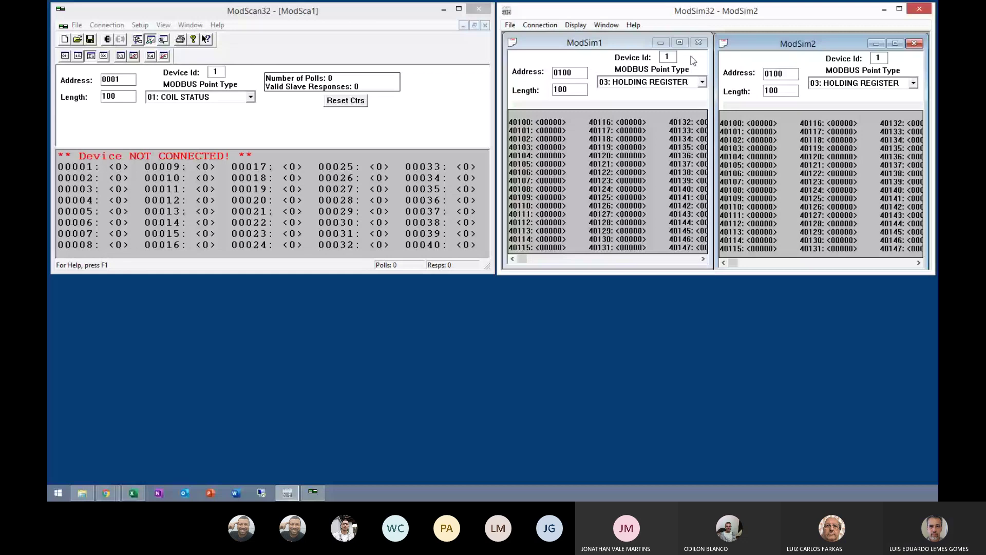
# Step: Set the device ID to 10 in ModSim1 and to 15 in ModSim2
pyautogui.moveTo(674, 57); pyautogui.dragTo(661, 57)
pyautogui.write('10')
pyautogui.click(884, 57)
pyautogui.moveTo(884, 57); pyautogui.dragTo(872, 58)
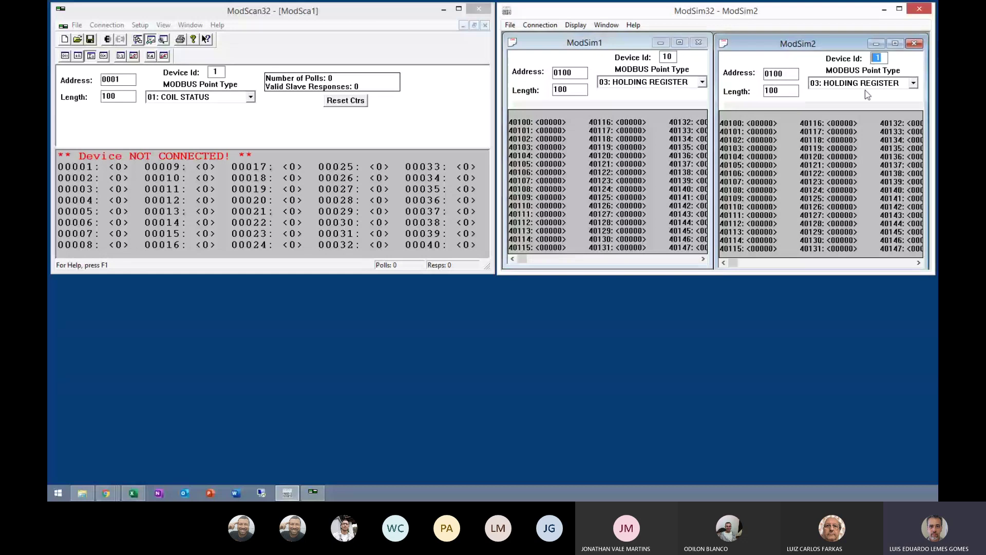
pyautogui.write('15')
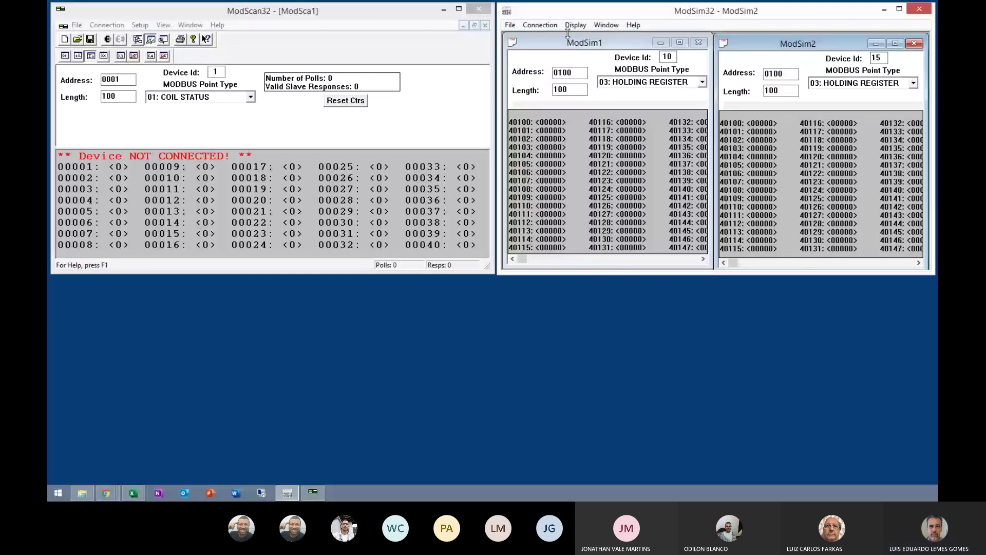
# Step: Set the starting register address to 1 in both ModSim1 and ModSim2
pyautogui.click(566, 72)
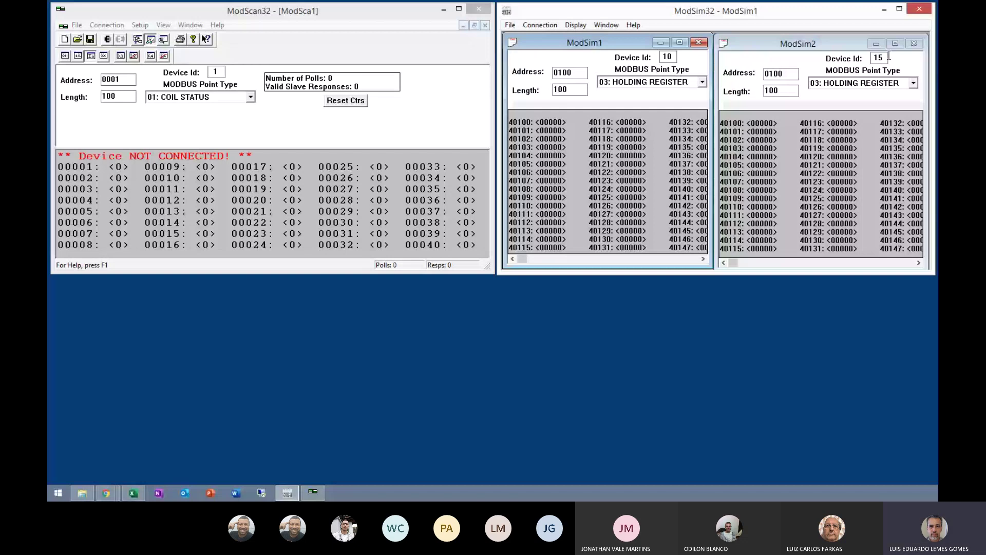
pyautogui.doubleClick(577, 71)
pyautogui.write('1')
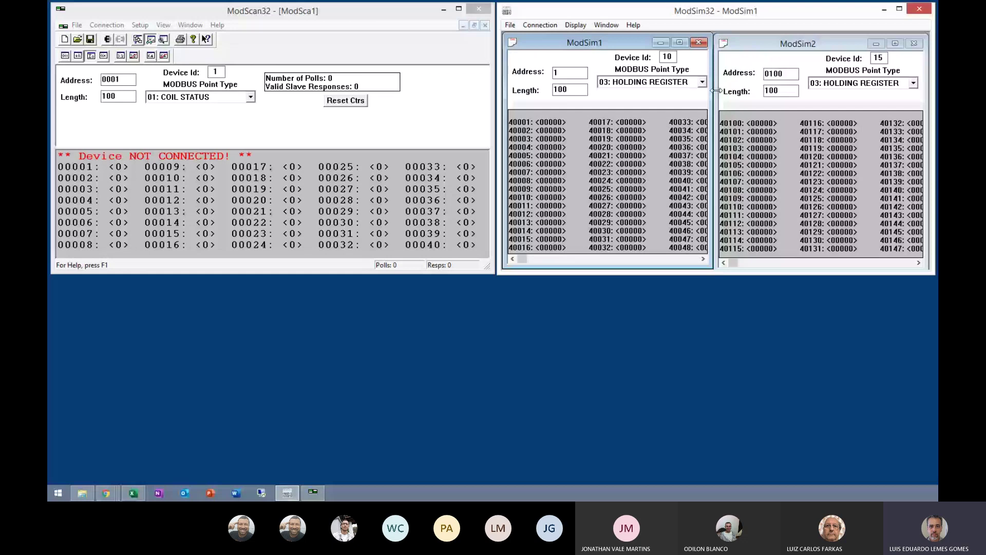
pyautogui.doubleClick(781, 73)
pyautogui.write('1')
# Step: Set the register length to 5 in ModSim1 and to 2 in ModSim2
pyautogui.click(580, 91)
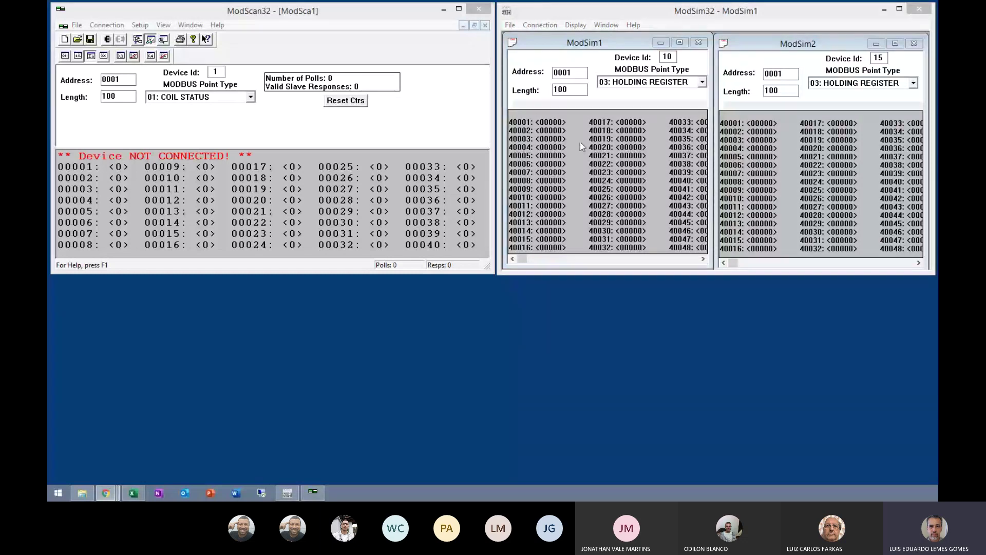
pyautogui.click(560, 90)
pyautogui.write('5')
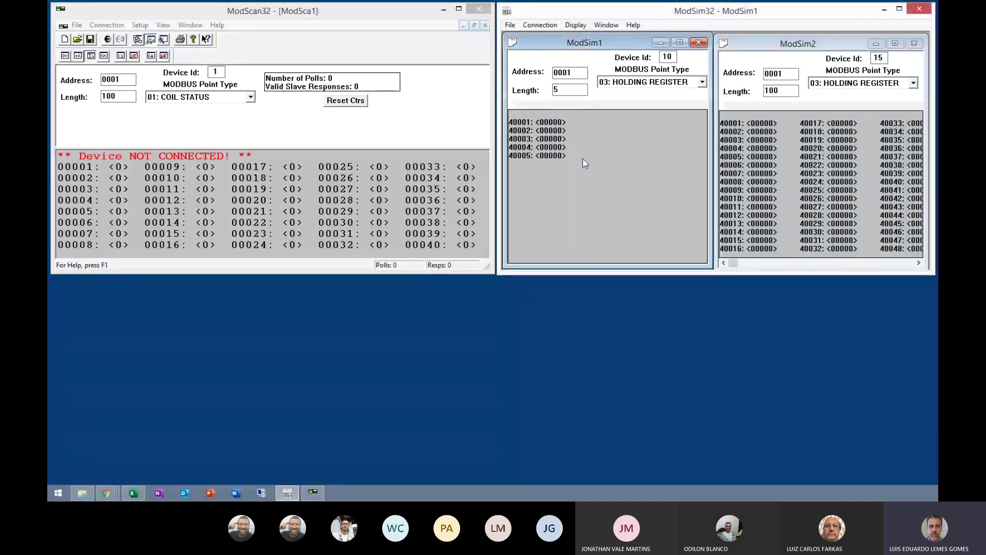
pyautogui.click(776, 91)
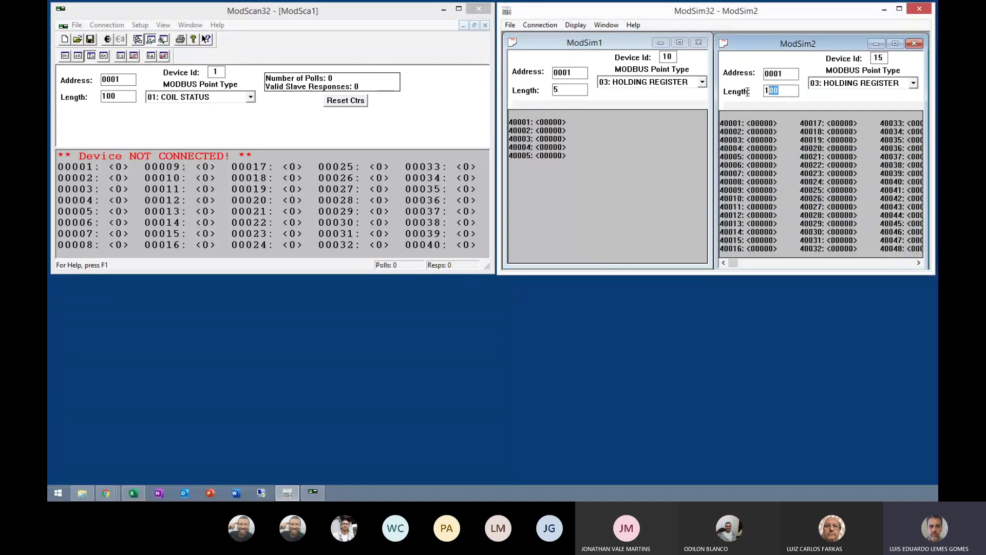
pyautogui.write('2')
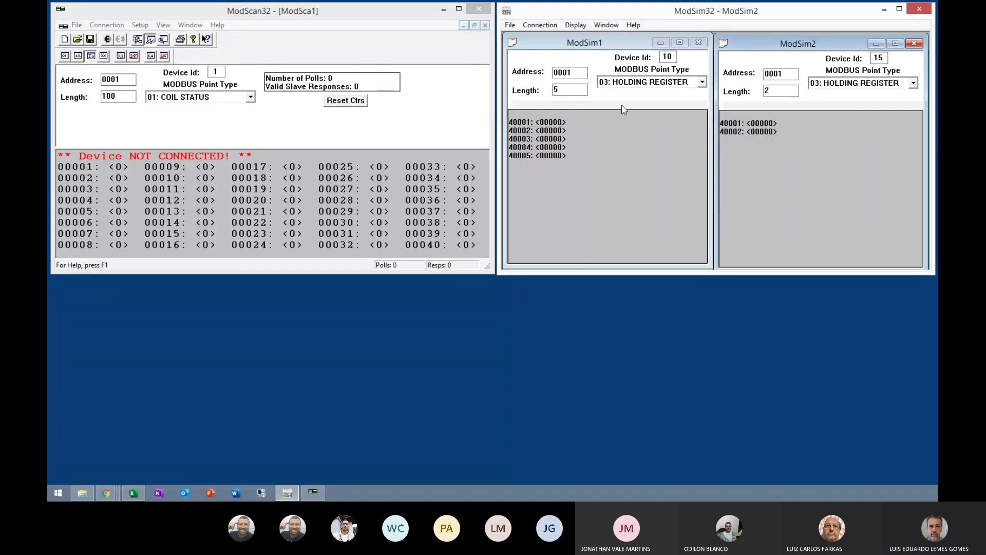
pyautogui.click(567, 217)
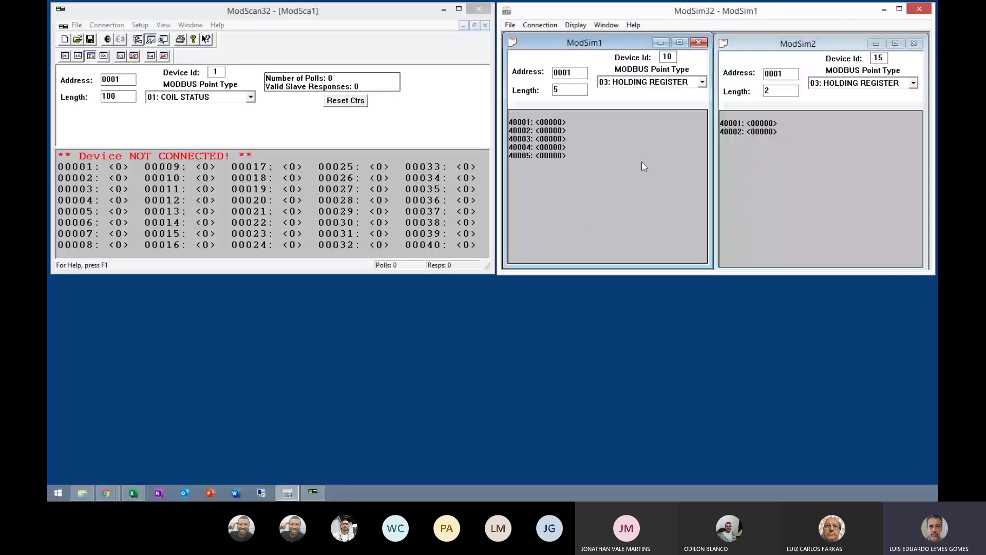
# Step: Set the MODBUS point type of ModSim1 to 04: INPUT REGISTER, switching back once to 03: HOLDING REGISTER to compare the register addresses
pyautogui.click(705, 86)
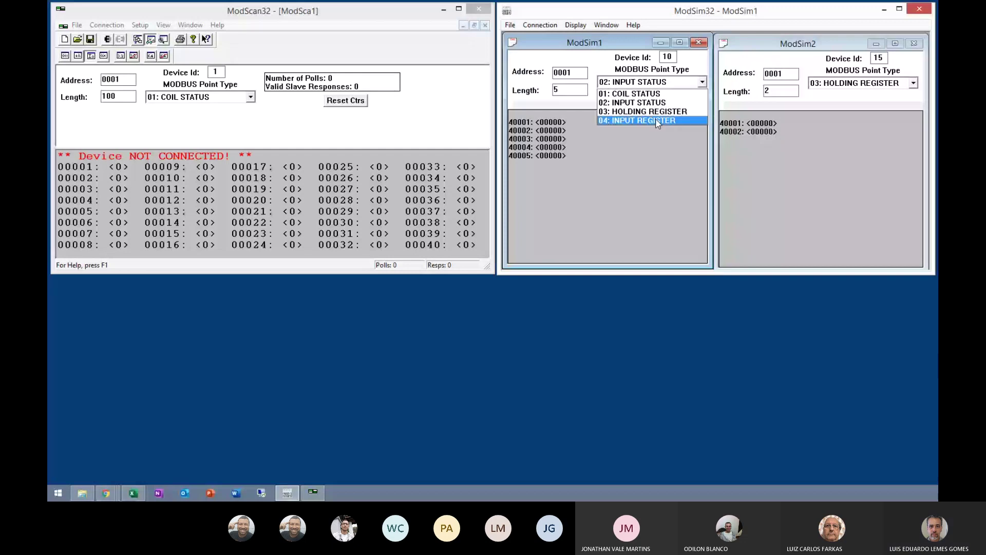
pyautogui.click(637, 126)
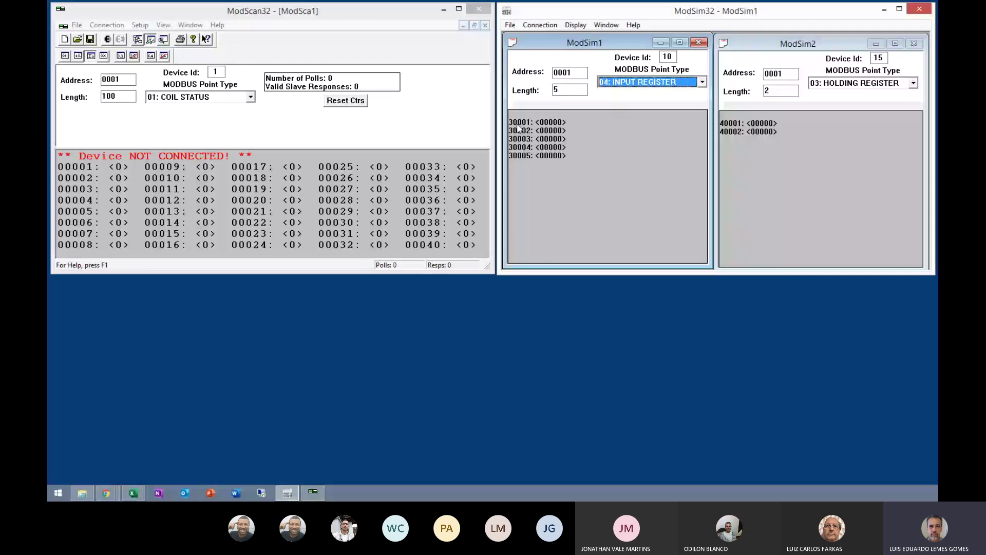
pyautogui.hotkey('alt', 'Down')
pyautogui.press('Up')
pyautogui.press('Return')
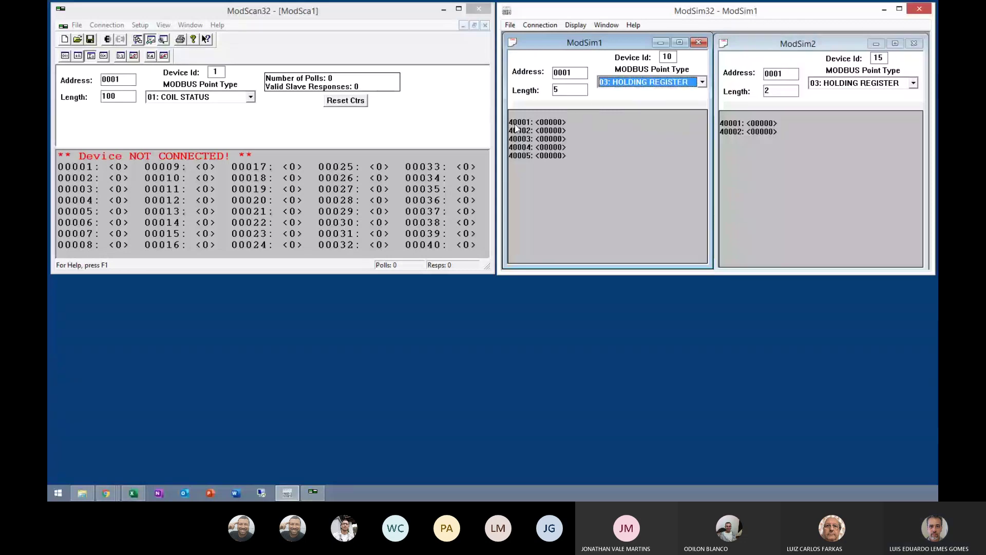
pyautogui.click(666, 84)
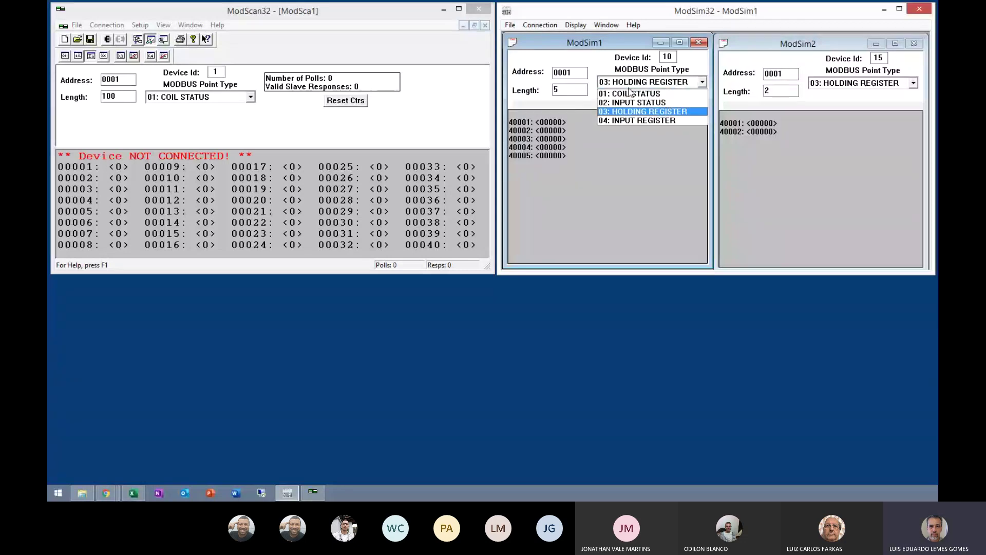
pyautogui.click(612, 121)
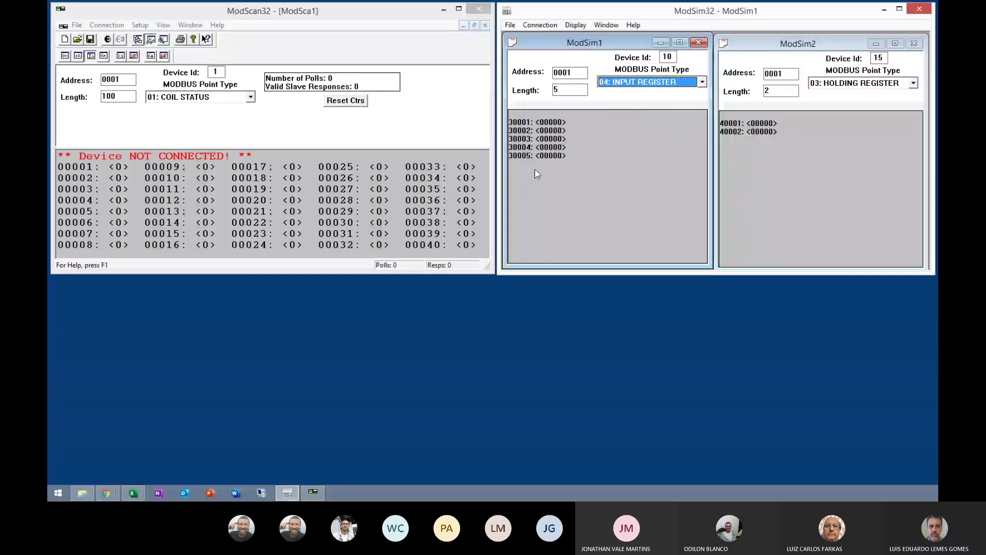
# Step: Change the starting register address of ModSim1 to 8
pyautogui.click(573, 74)
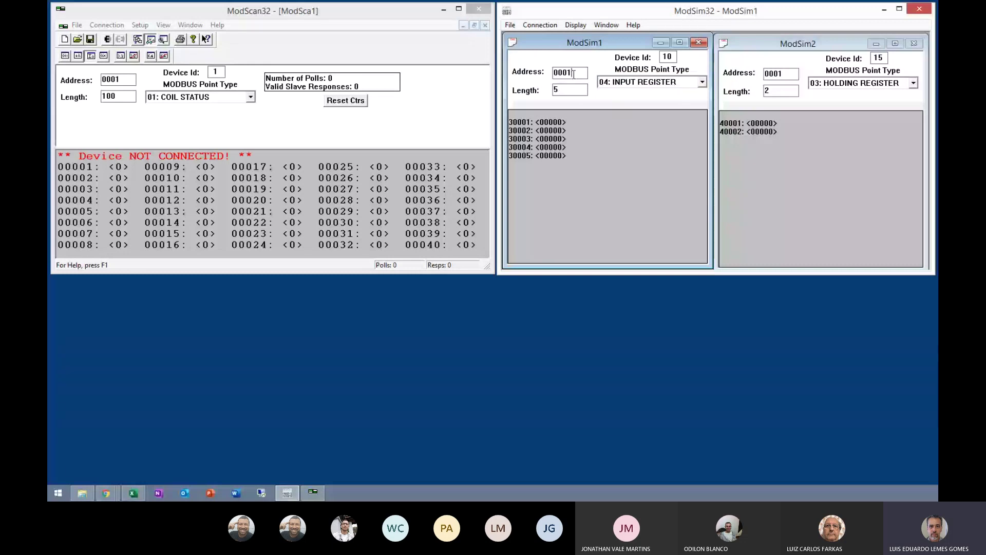
pyautogui.moveTo(572, 72); pyautogui.dragTo(561, 67)
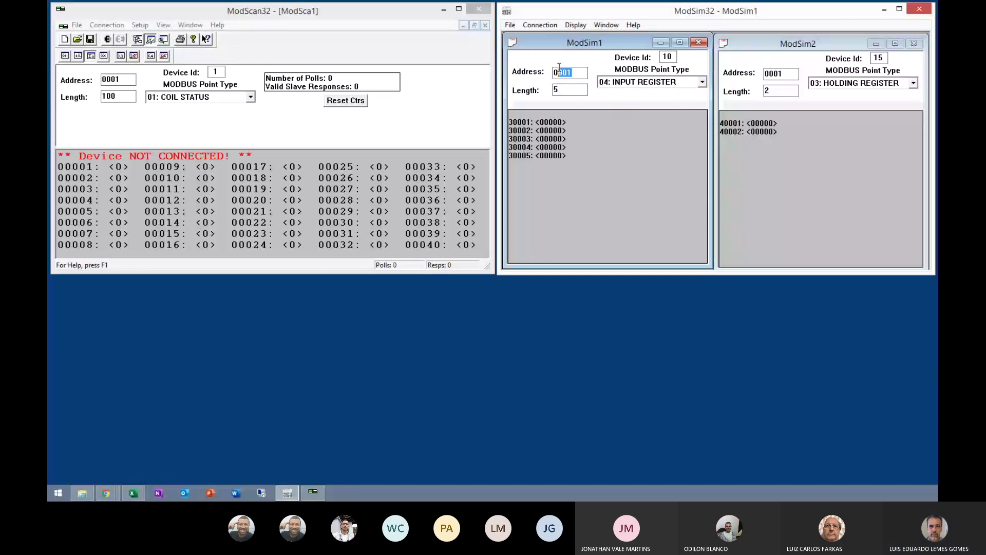
pyautogui.click(570, 72)
pyautogui.press('BackSpace')
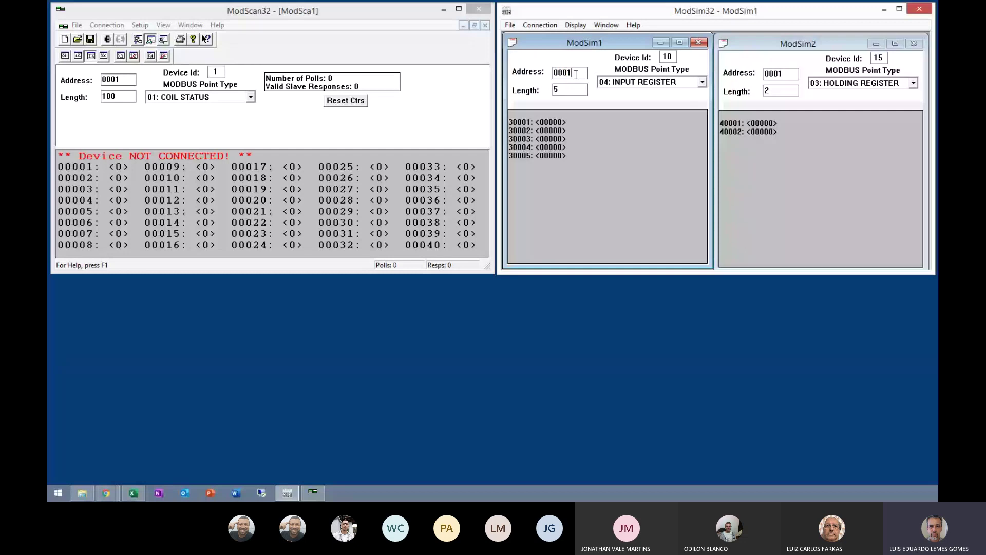
pyautogui.write('8')
pyautogui.doubleClick(578, 72)
pyautogui.press('Tab')
pyautogui.doubleClick(573, 76)
pyautogui.doubleClick(570, 87)
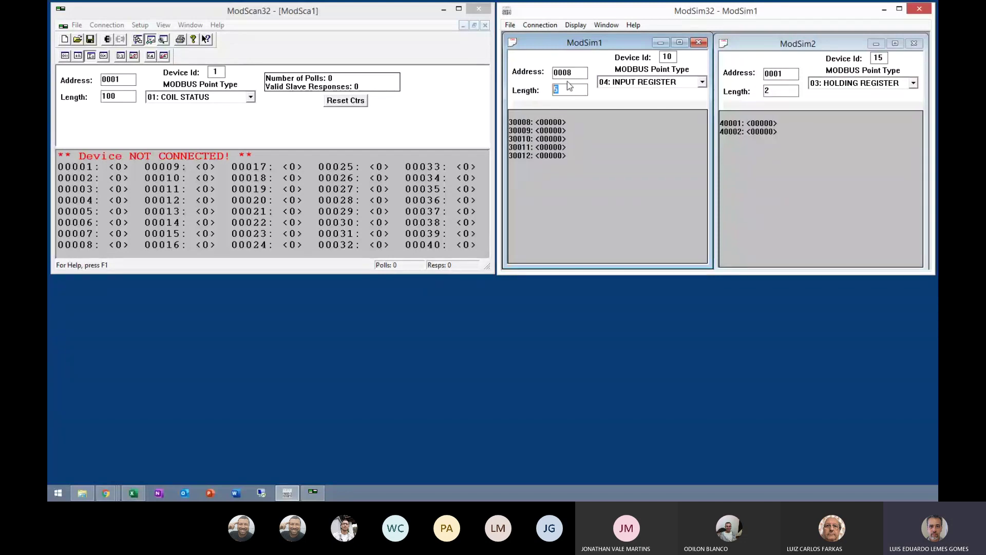
# Step: Set the starting register address of ModSim1 back to 1
pyautogui.doubleClick(578, 74)
pyautogui.write('12')
pyautogui.press('BackSpace')
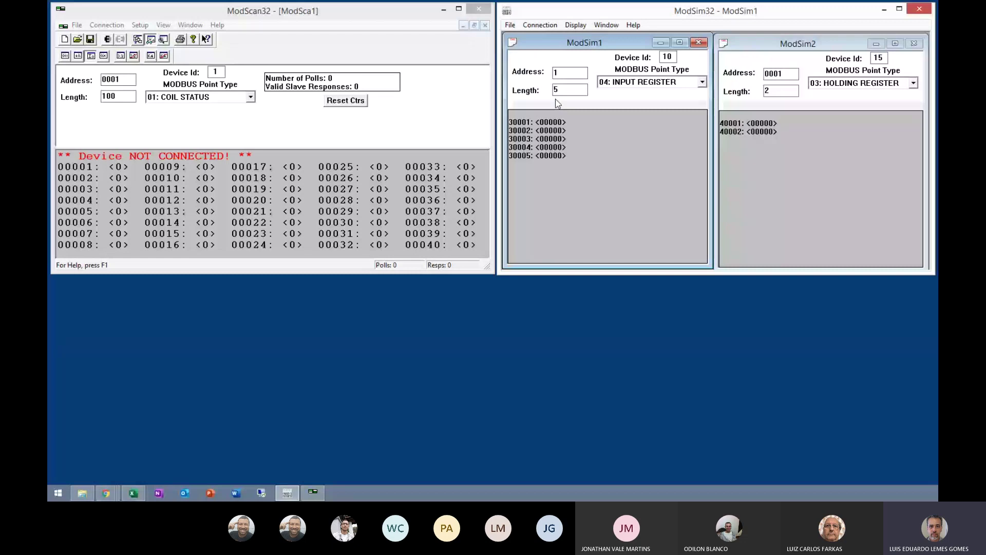
# Step: Nudge the ModSim2 document window so that it lines up with the ModSim1 window
pyautogui.click(762, 170)
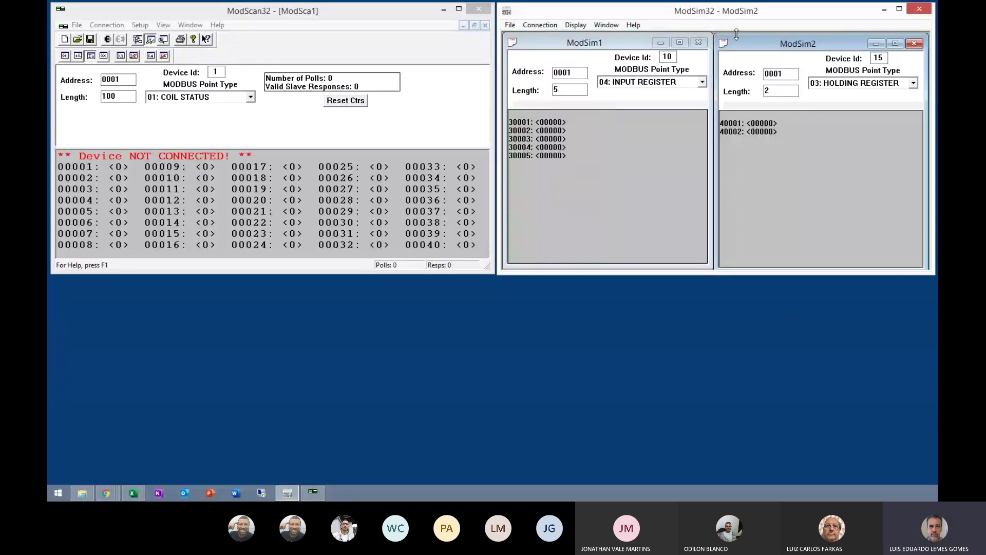
pyautogui.moveTo(754, 51); pyautogui.dragTo(751, 49)
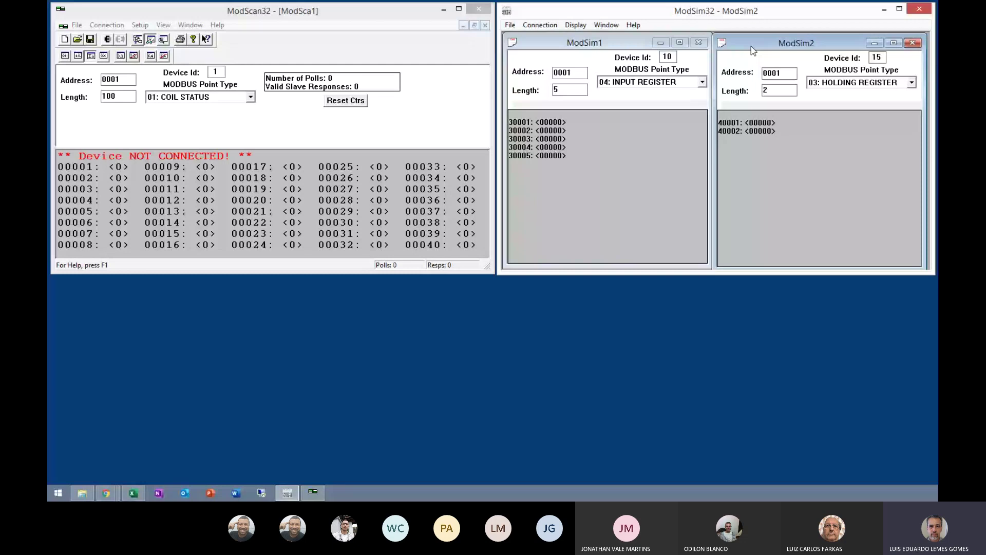
pyautogui.moveTo(751, 46); pyautogui.dragTo(753, 45)
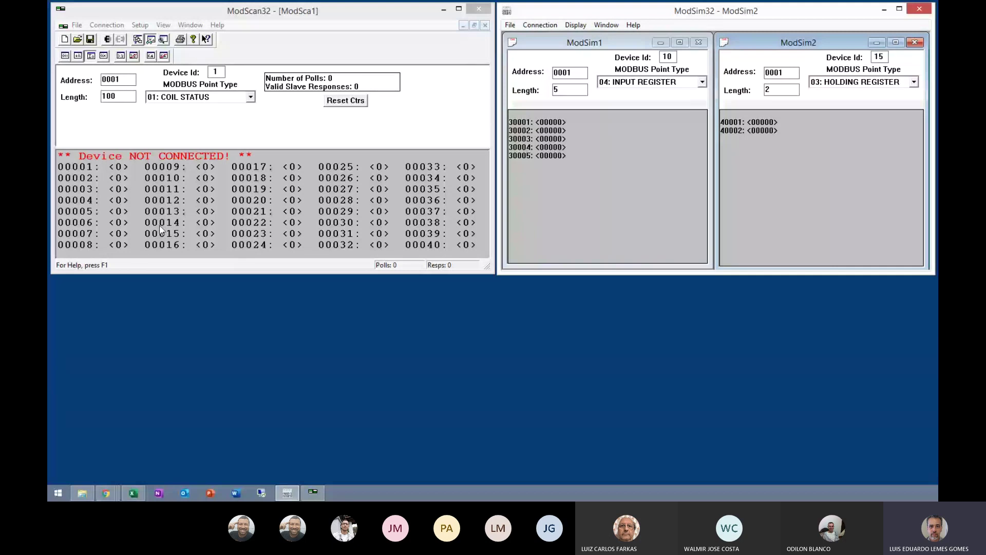
# Step: Open the connection details in ModScan32 and choose Remote TCP/IP Server as the connection type
pyautogui.click(108, 28)
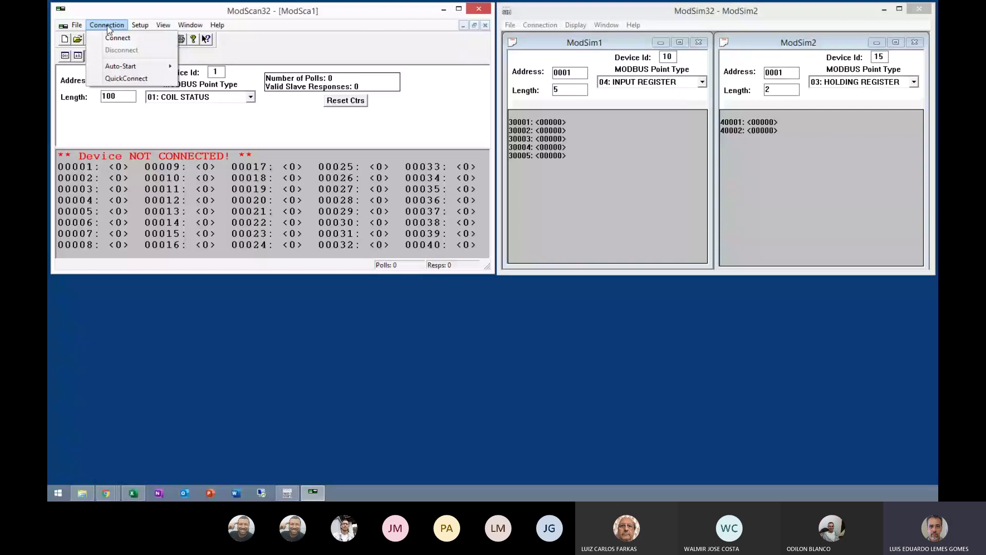
pyautogui.click(126, 39)
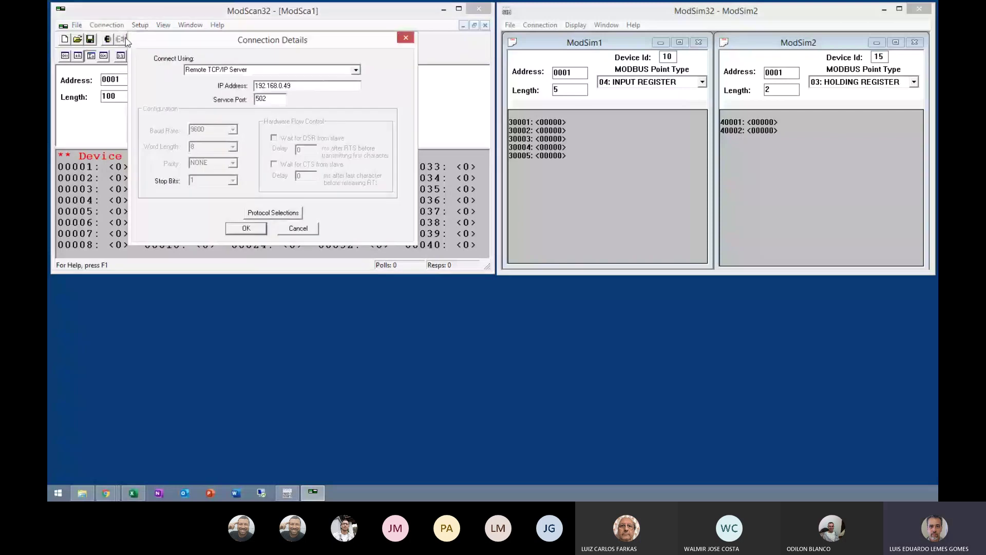
pyautogui.click(356, 69)
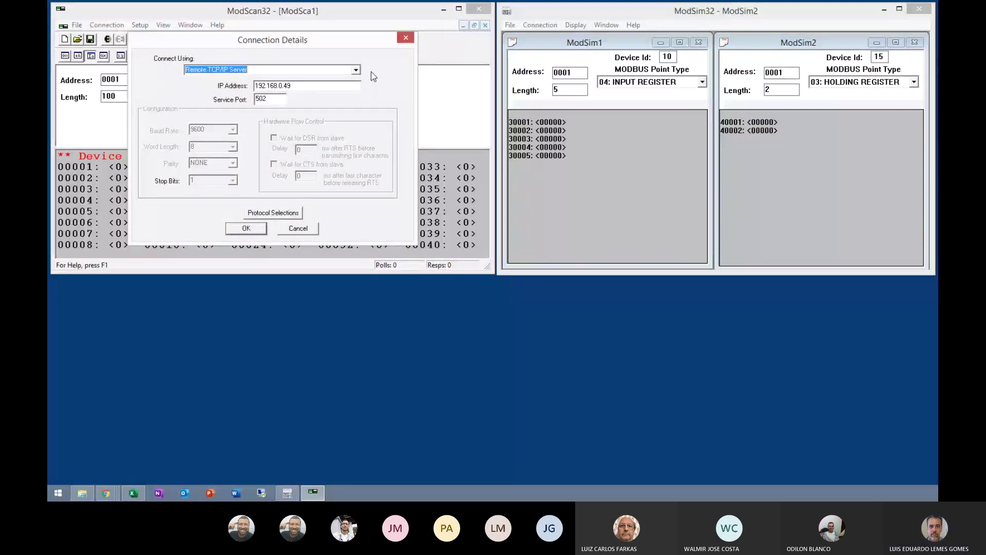
pyautogui.click(359, 72)
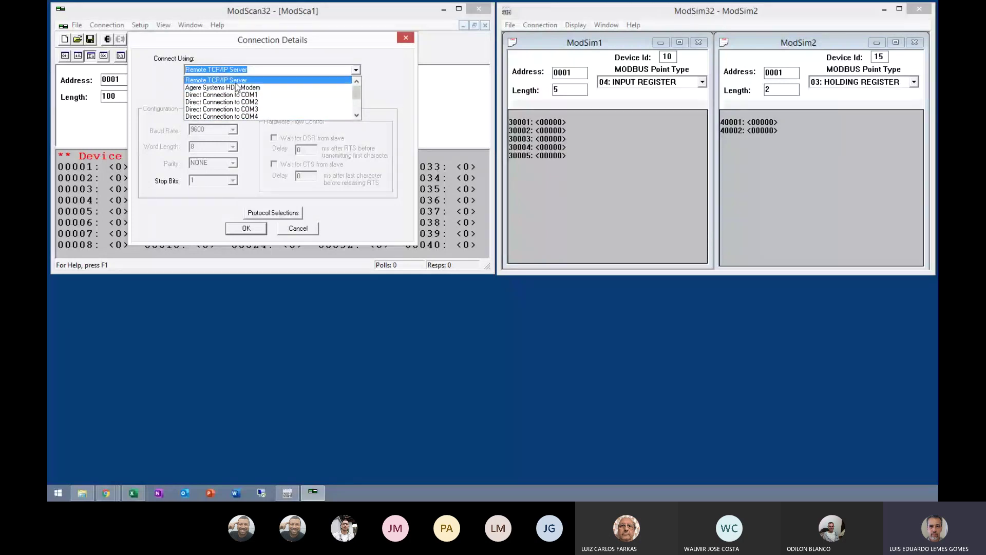
pyautogui.click(238, 81)
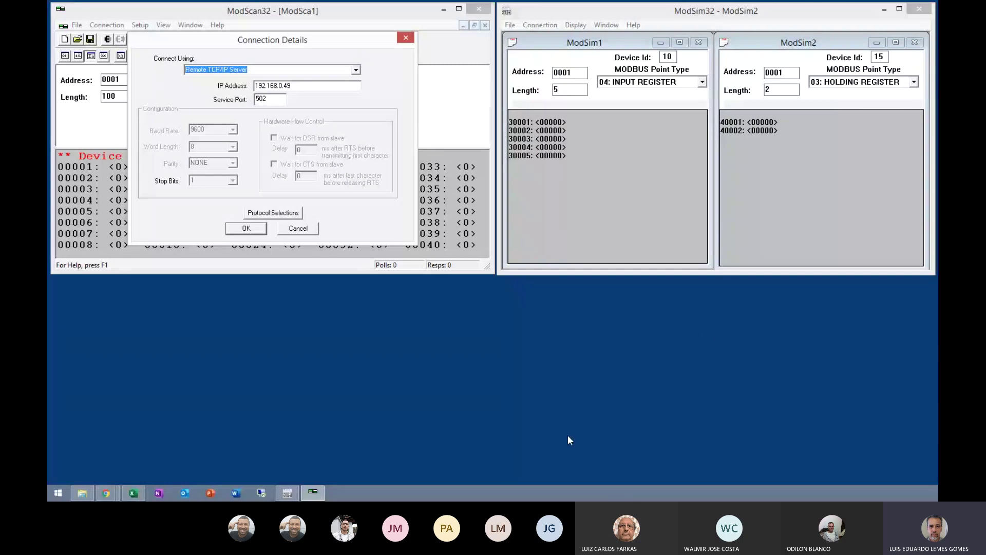
pyautogui.press('Tab')
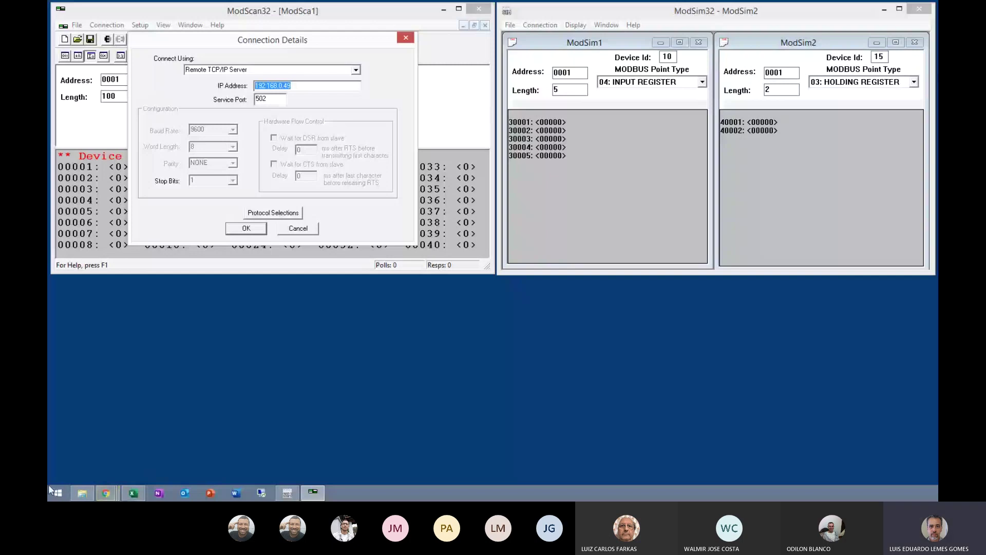
# Step: Search Windows for cmd and open the command prompt
pyautogui.press('super')
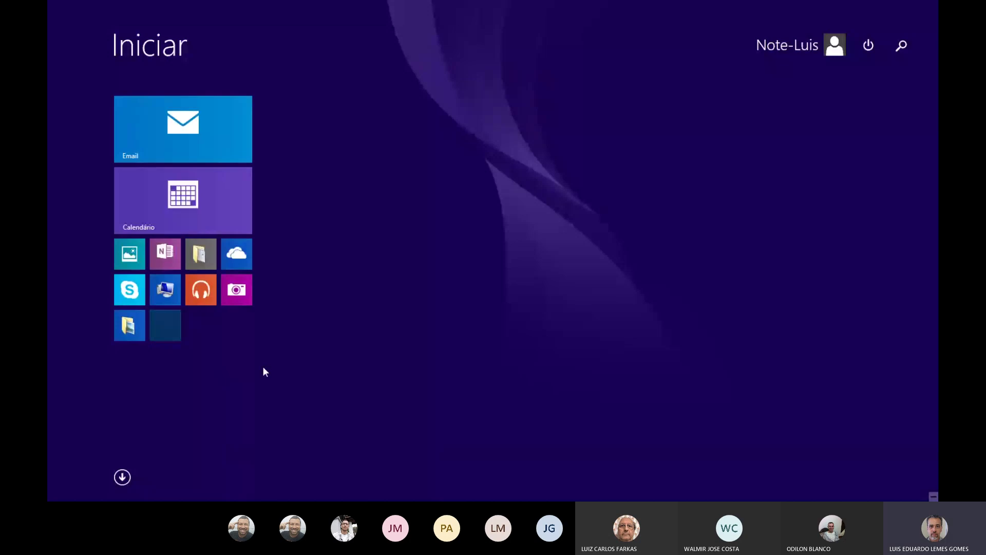
pyautogui.write('cmd')
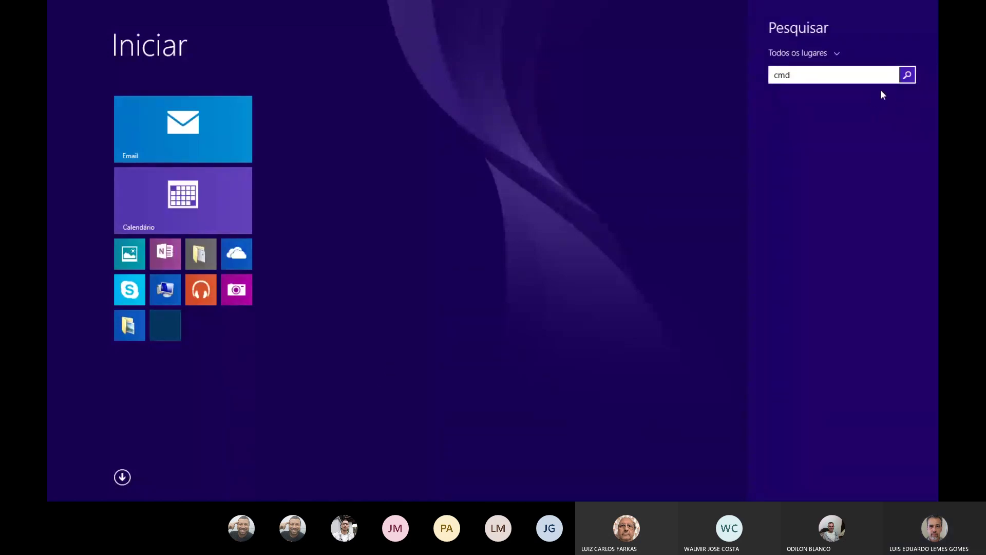
pyautogui.click(908, 77)
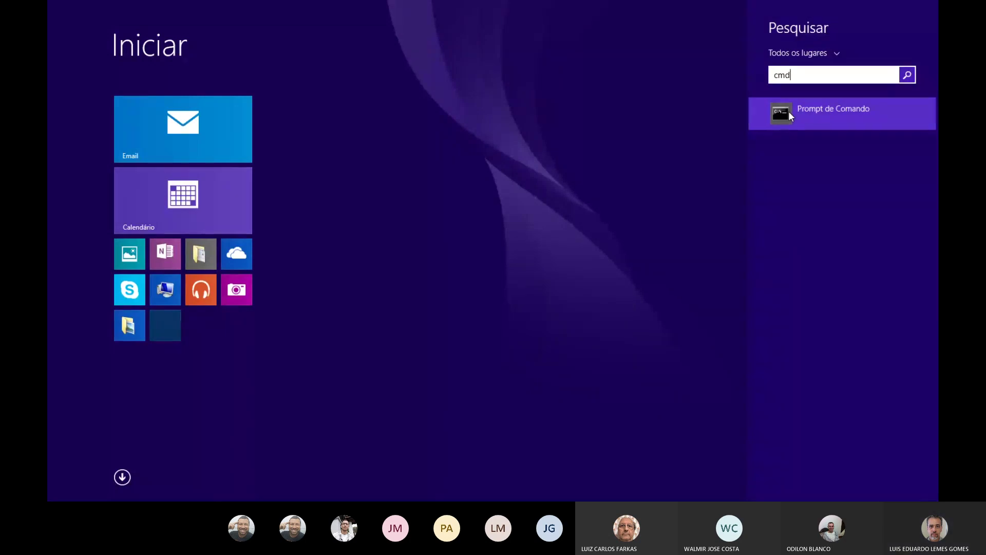
pyautogui.click(790, 112)
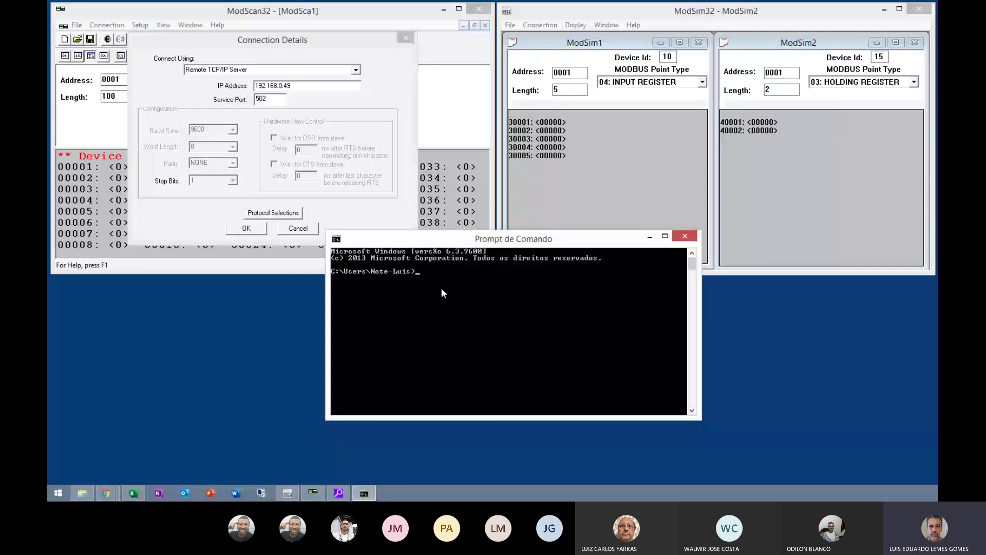
# Step: Run ipconfig, look up the Ethernet adapter's IPv4 address, and minimise the command prompt
pyautogui.write('ipconfig')
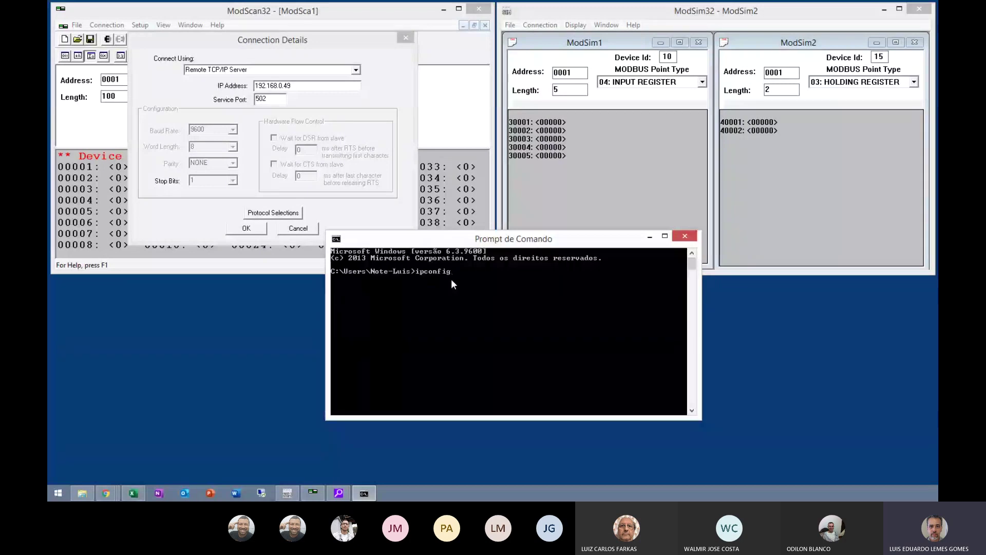
pyautogui.press('Return')
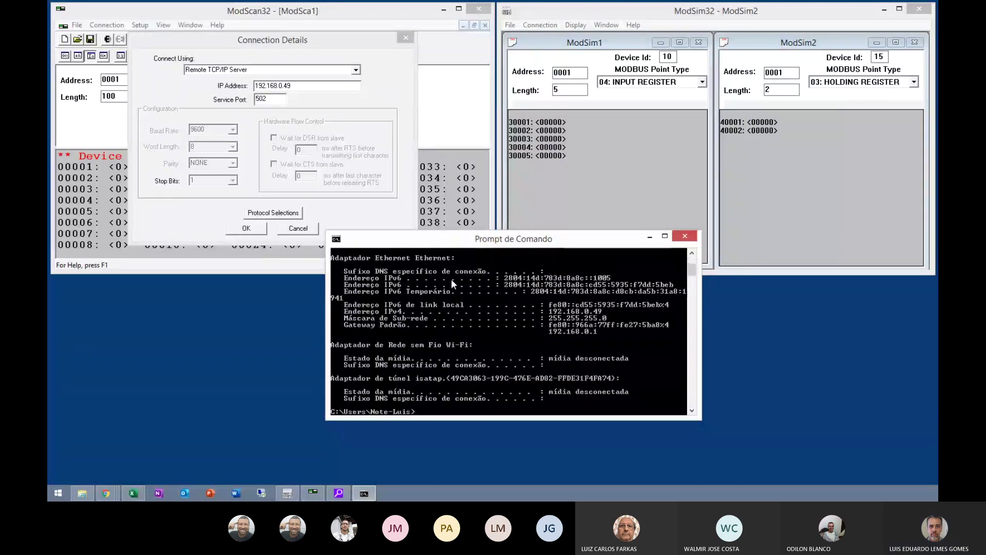
pyautogui.scroll(4, 476, 277)
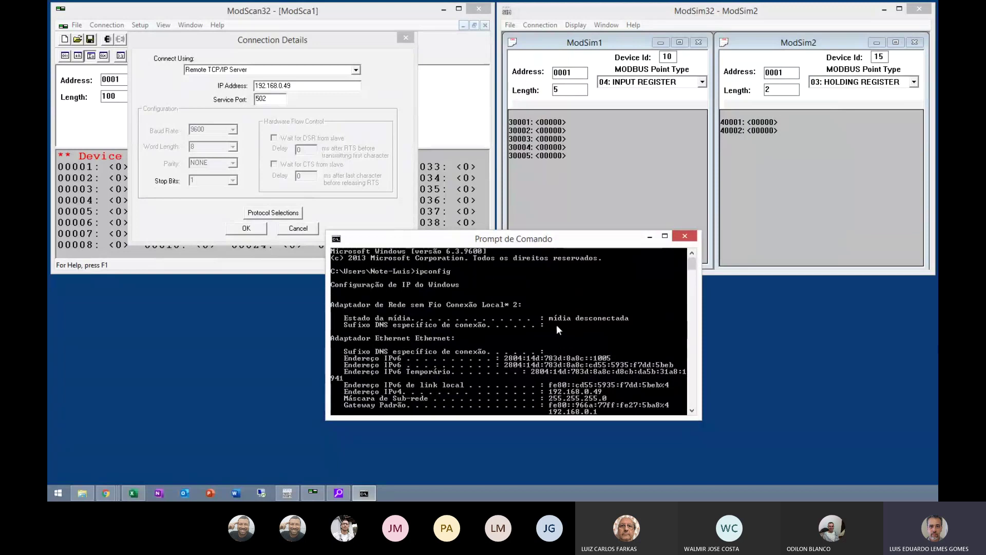
pyautogui.scroll(-4, 557, 325)
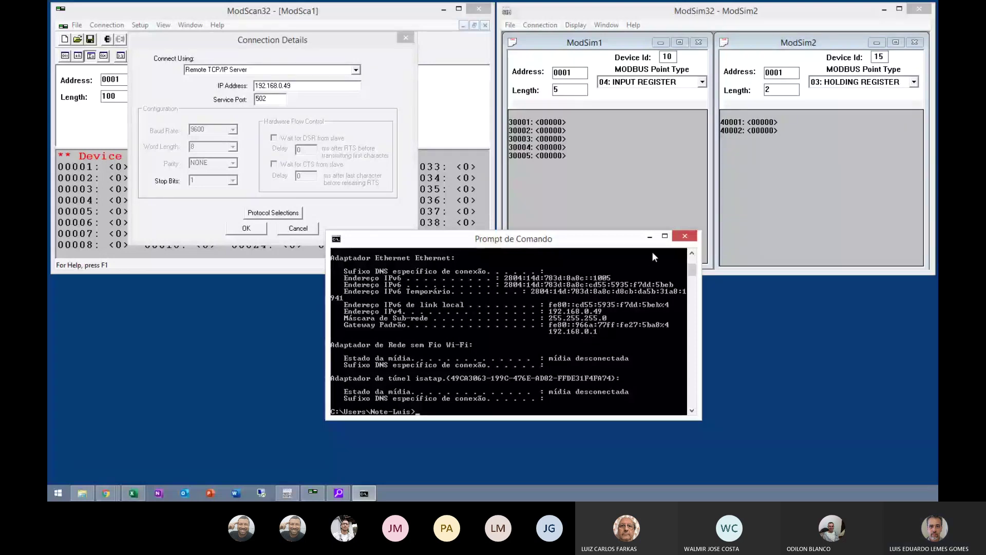
pyautogui.click(650, 236)
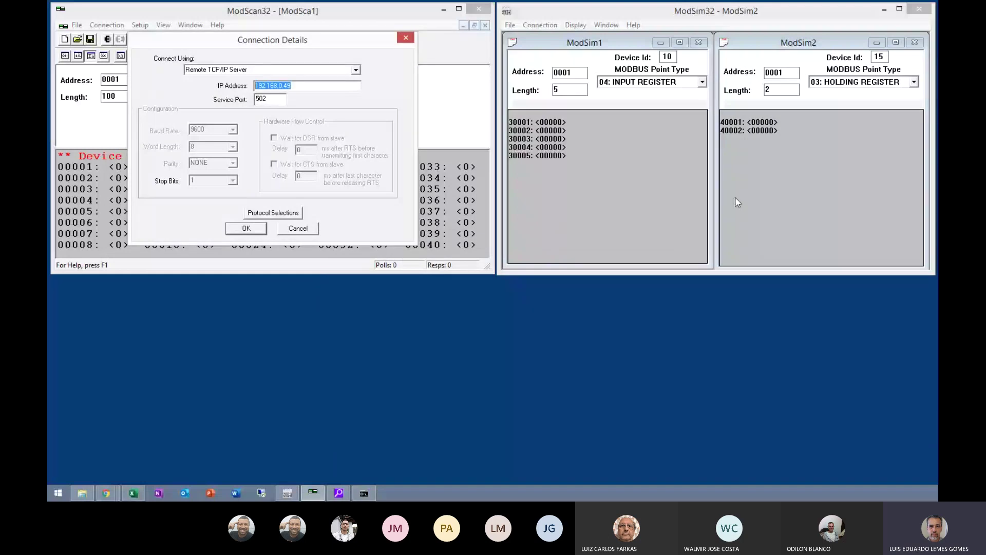
# Step: Connect ModScan32 to the remote TCP/IP server at IP address 192.168.0.49 on service port 502
pyautogui.click(299, 87)
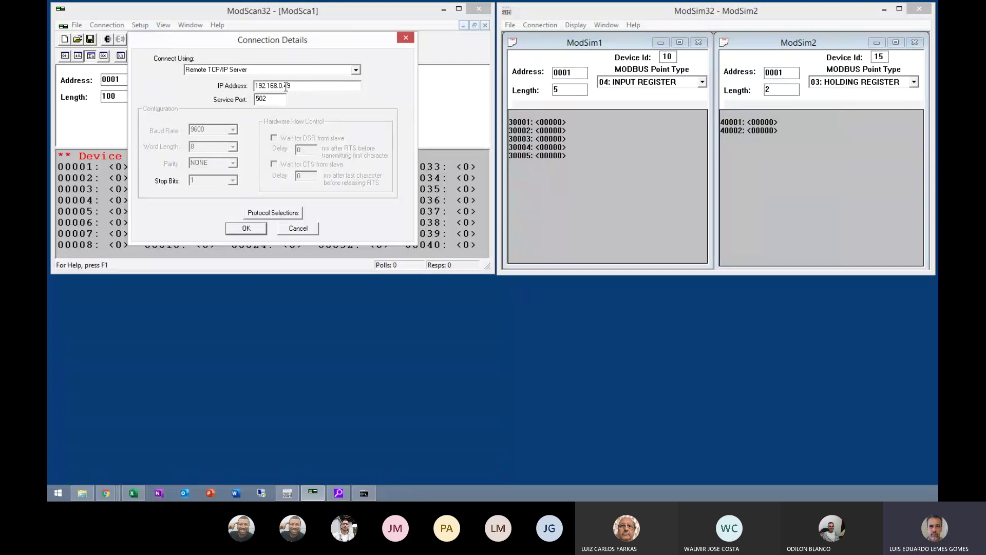
pyautogui.moveTo(284, 87); pyautogui.dragTo(319, 90)
pyautogui.click(307, 87)
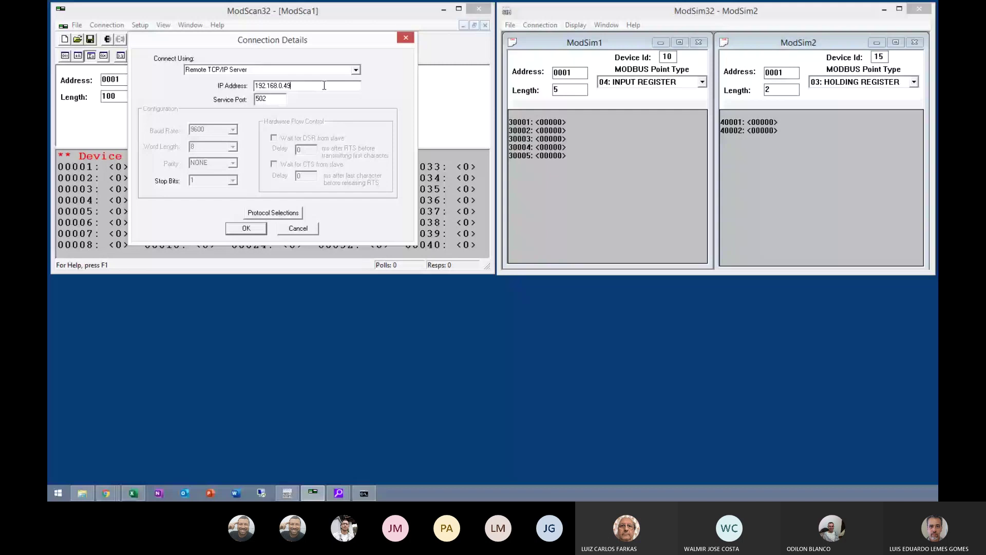
pyautogui.click(248, 229)
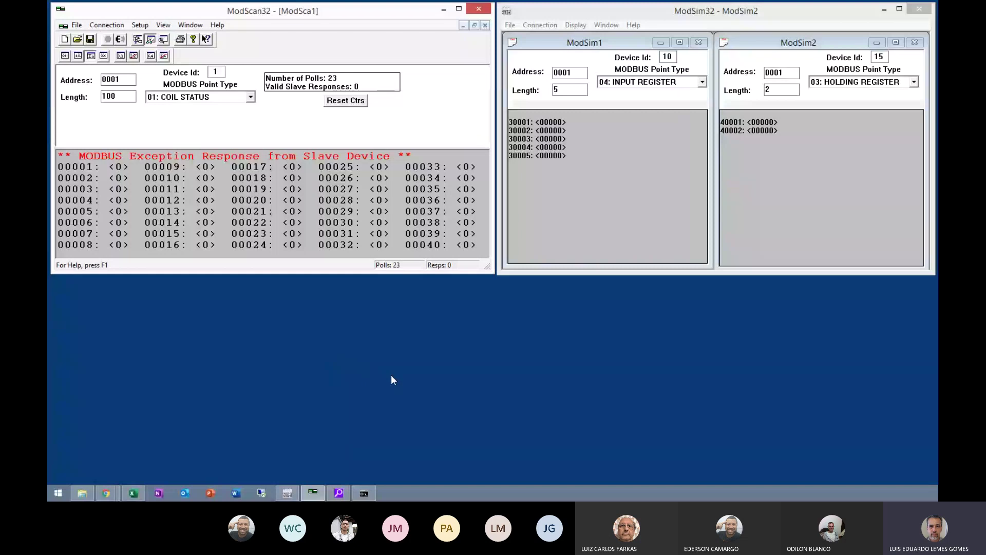
# Step: Disconnect ModScan32 and reconnect it with the same TCP/IP connection details
pyautogui.click(121, 41)
pyautogui.click(107, 25)
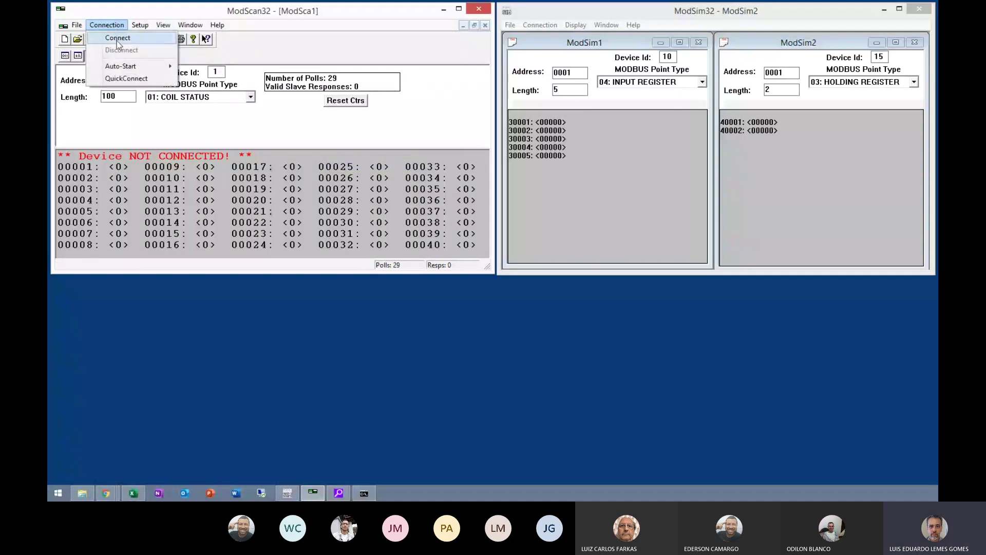
pyautogui.click(117, 39)
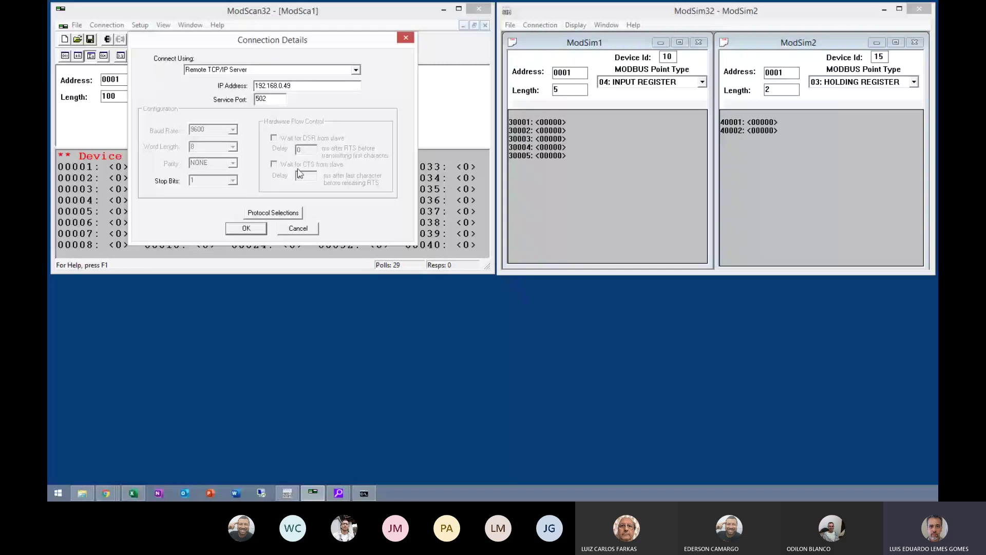
pyautogui.click(257, 232)
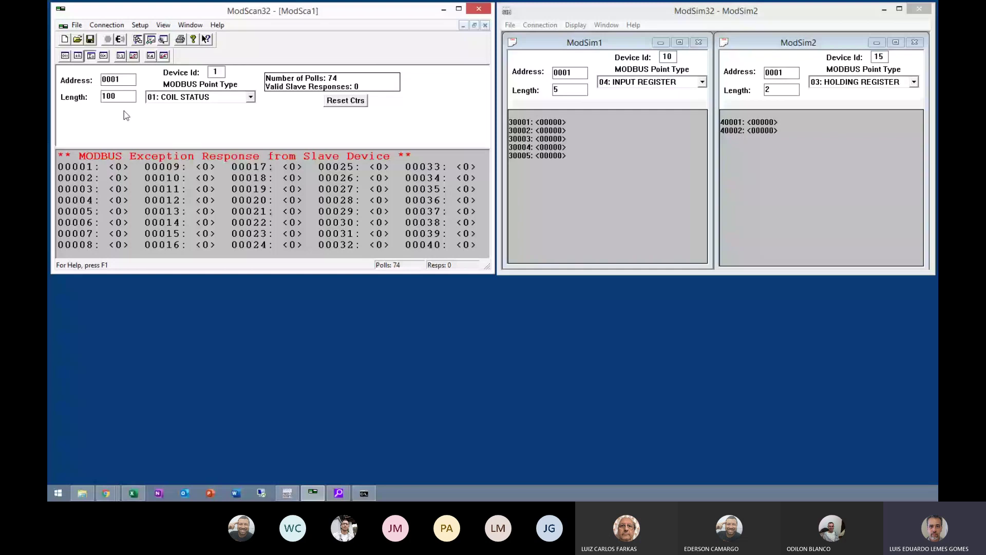
# Step: Set the device ID in ModScan32 to 10 to poll the ModSim1 slave, and check ModSim1's starting address
pyautogui.doubleClick(212, 71)
pyautogui.click(221, 73)
pyautogui.write('0')
pyautogui.press('Tab')
pyautogui.click(575, 72)
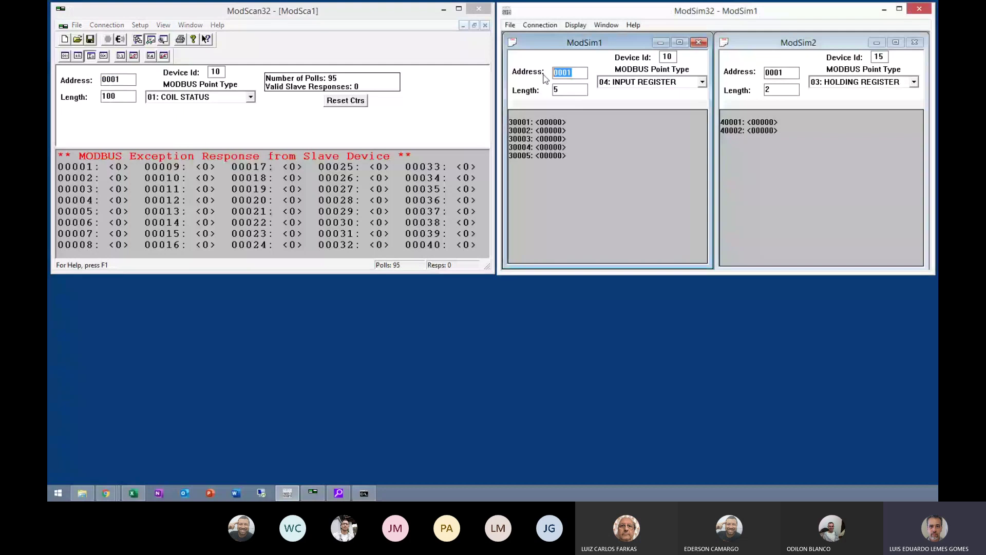
# Step: Set ModScan32's length to 5 and its point type to 04: INPUT REGISTER to match ModSim1, and reset the poll counters
pyautogui.press('Tab')
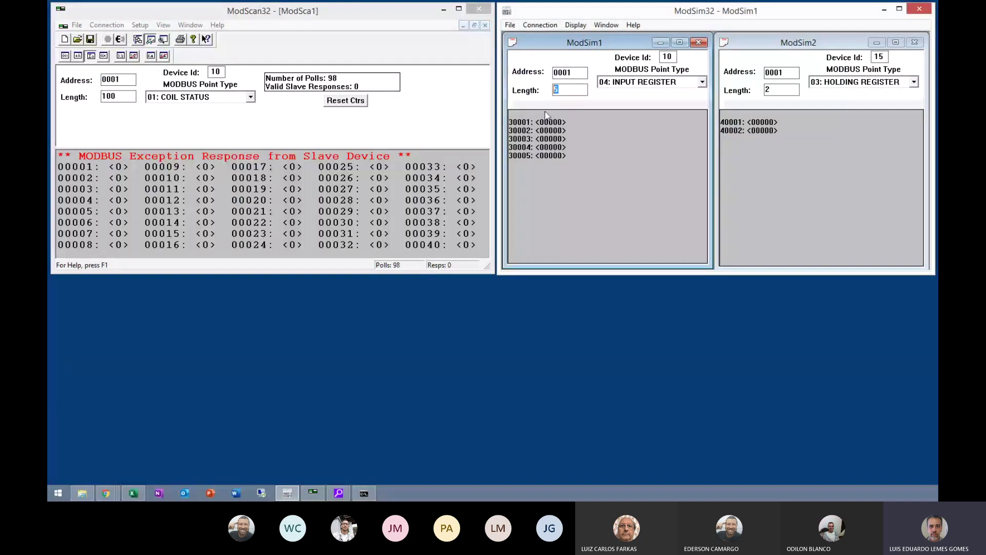
pyautogui.click(81, 93)
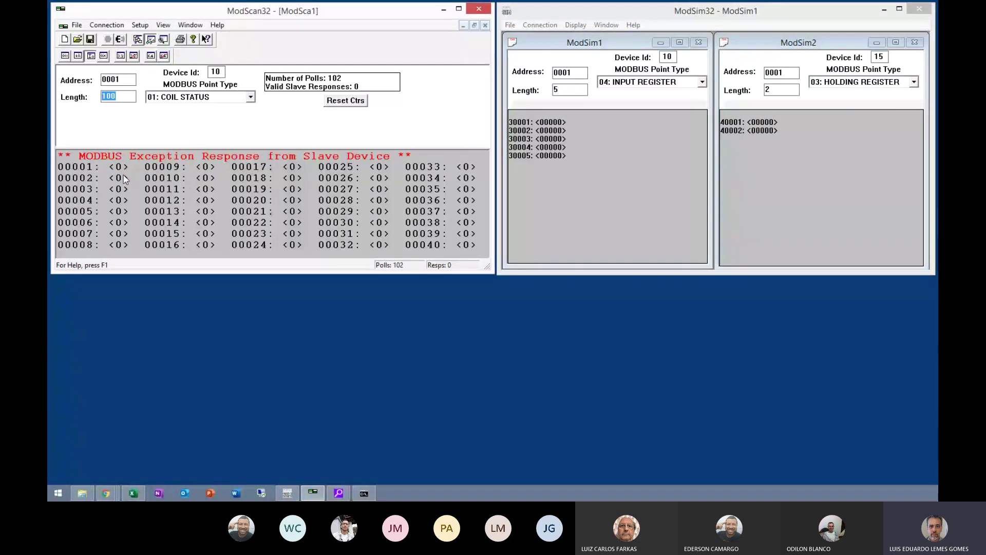
pyautogui.write('5')
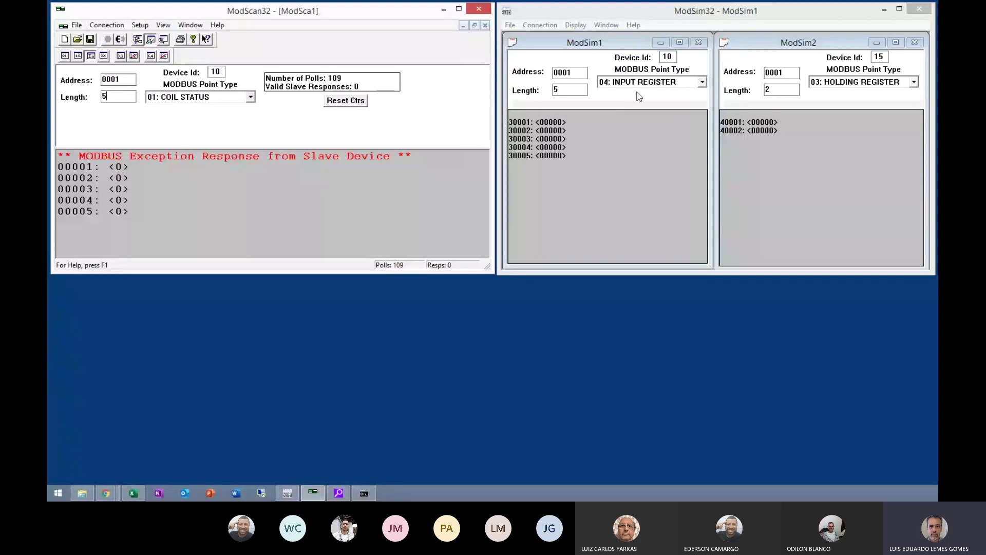
pyautogui.click(202, 98)
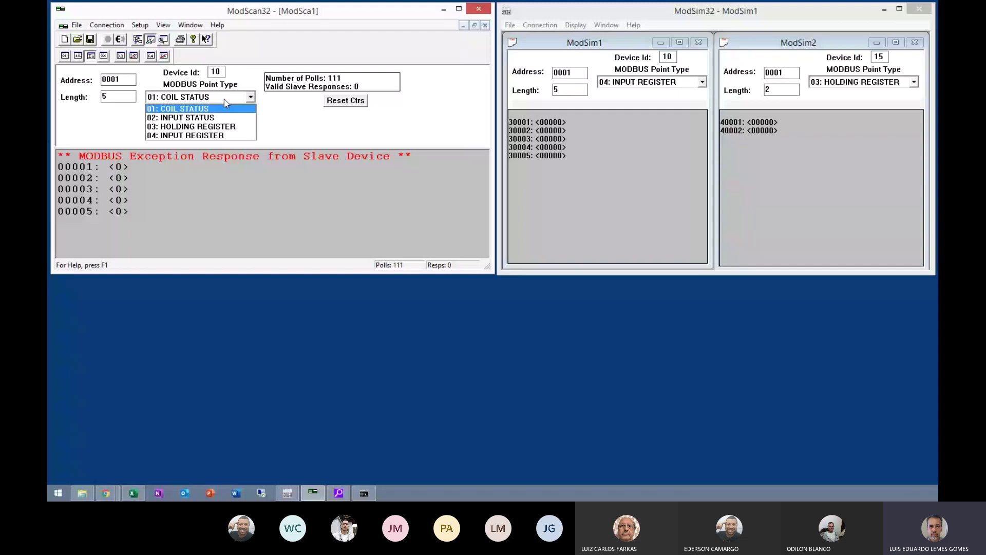
pyautogui.click(194, 136)
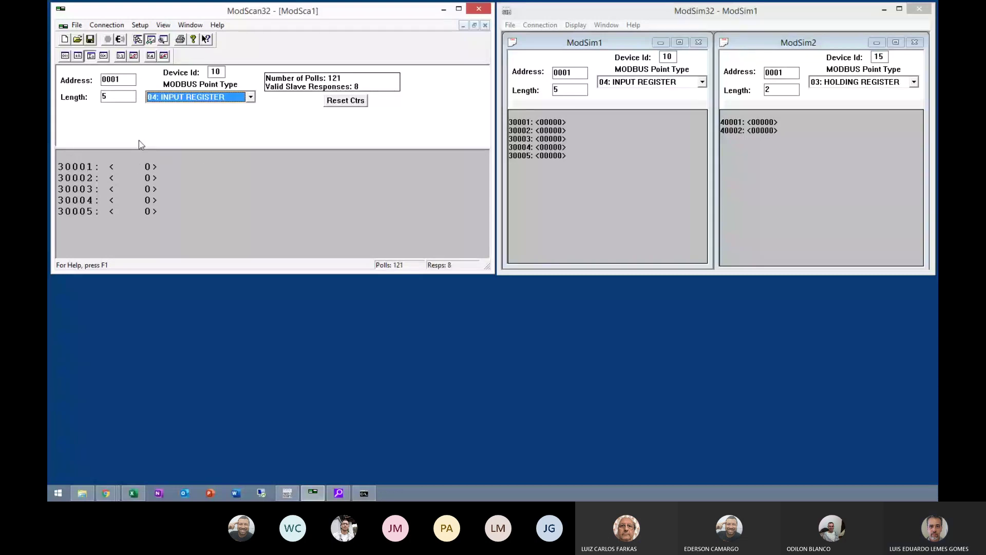
pyautogui.click(350, 102)
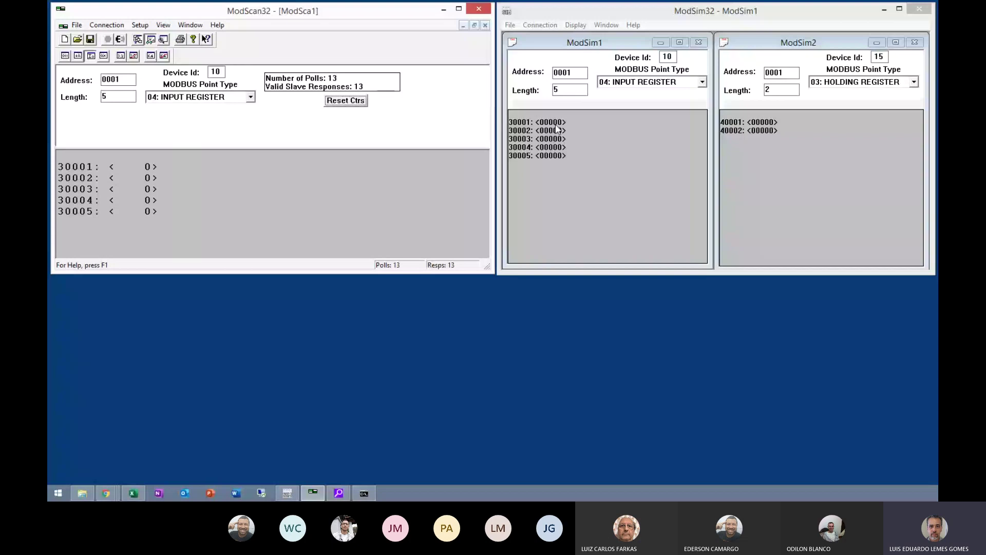
# Step: In ModSim1, write the value 255 to register 30001 and 1024 to register 30003
pyautogui.doubleClick(556, 126)
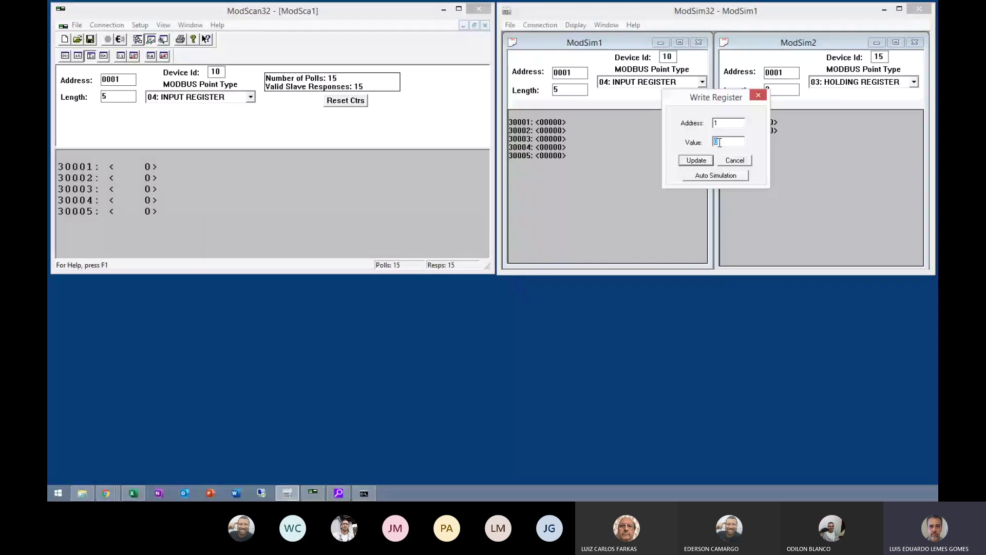
pyautogui.write('255')
pyautogui.click(696, 160)
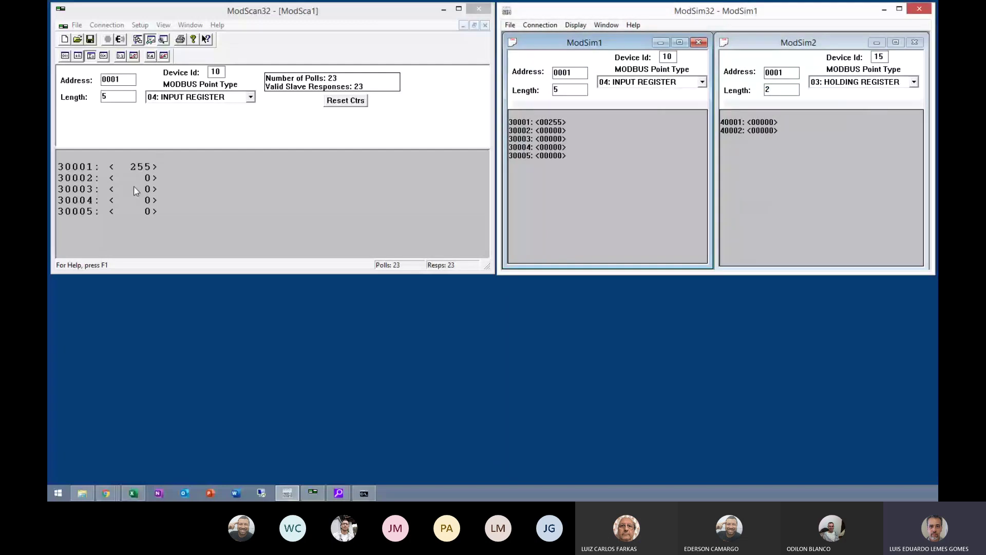
pyautogui.doubleClick(545, 139)
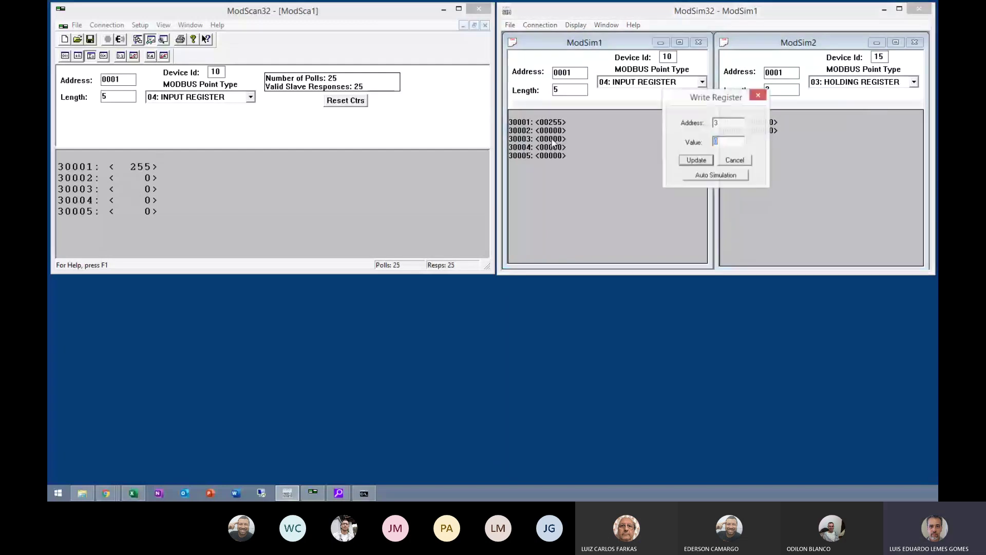
pyautogui.write('1024')
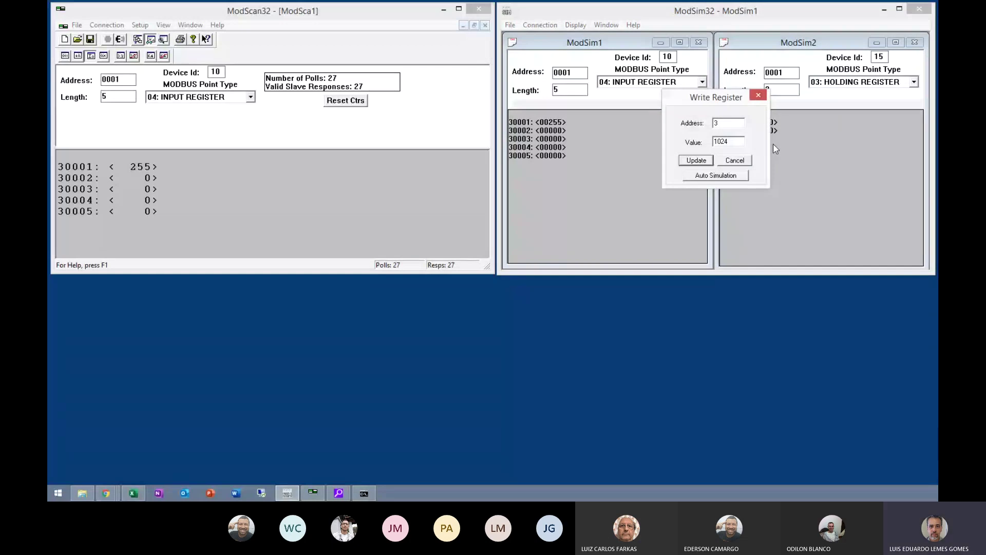
pyautogui.click(698, 161)
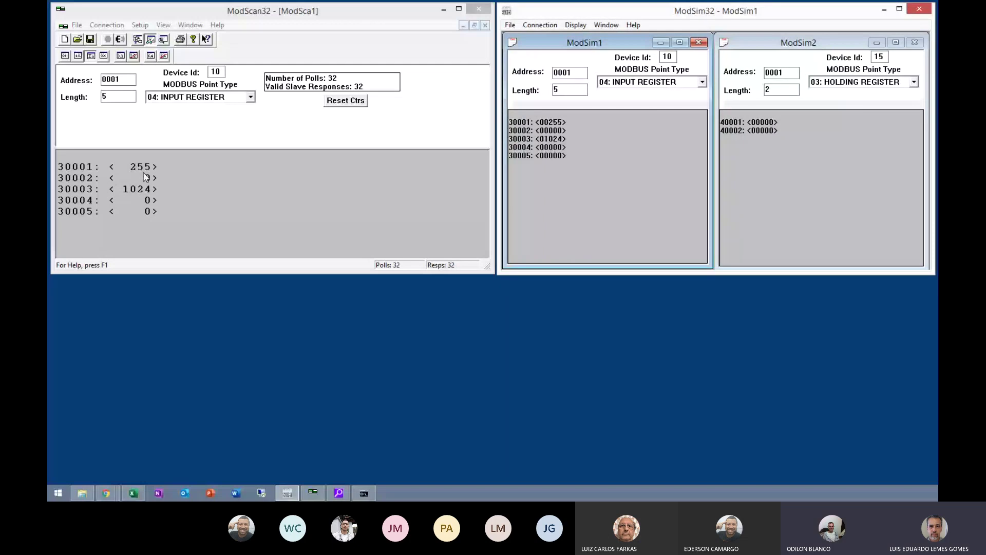
# Step: Enable auto simulation on ModSim1 register 30005 with type Increment, a 1-second change interval and a high limit of 255
pyautogui.doubleClick(540, 156)
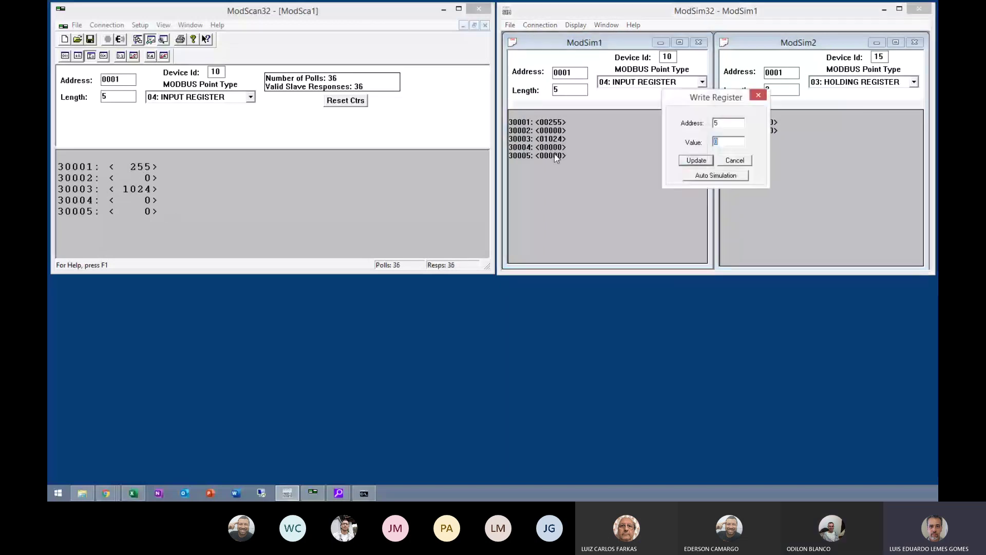
pyautogui.click(731, 177)
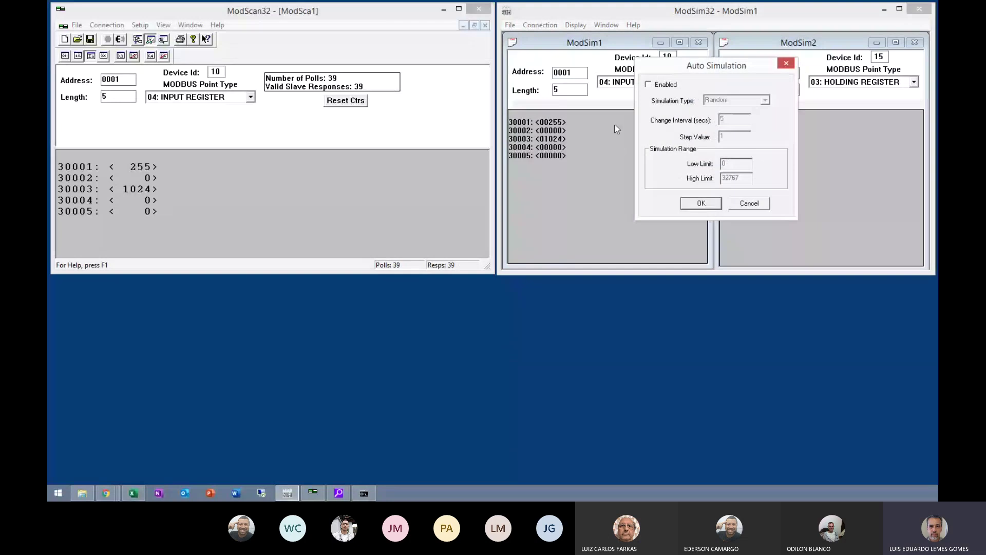
pyautogui.click(648, 84)
pyautogui.click(766, 100)
pyautogui.click(731, 115)
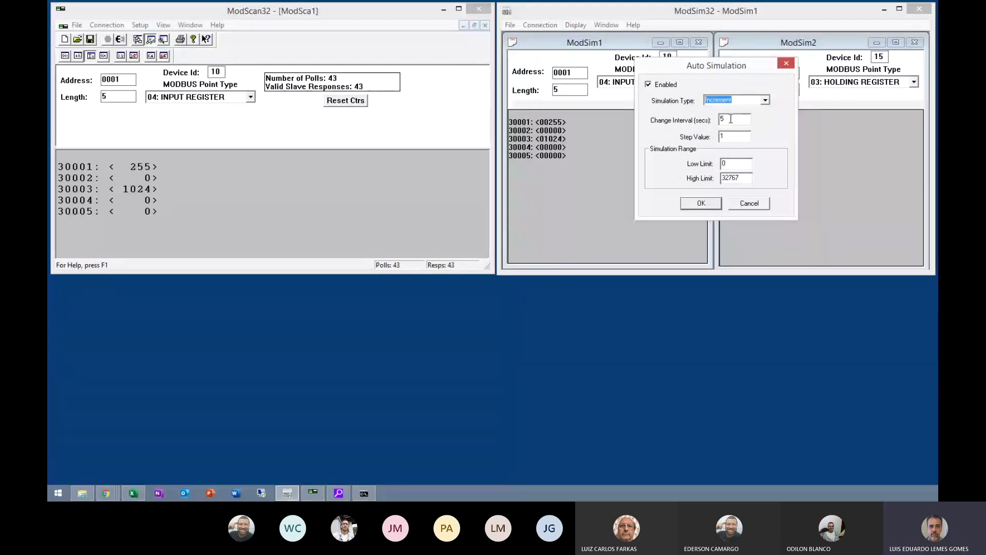
pyautogui.moveTo(734, 118); pyautogui.dragTo(681, 111)
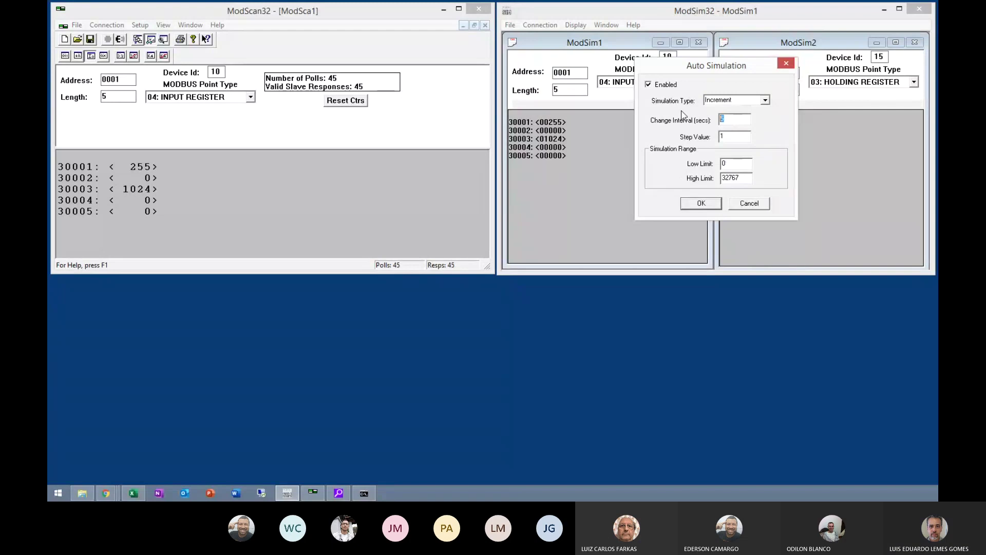
pyautogui.write('1')
pyautogui.click(749, 139)
pyautogui.click(736, 163)
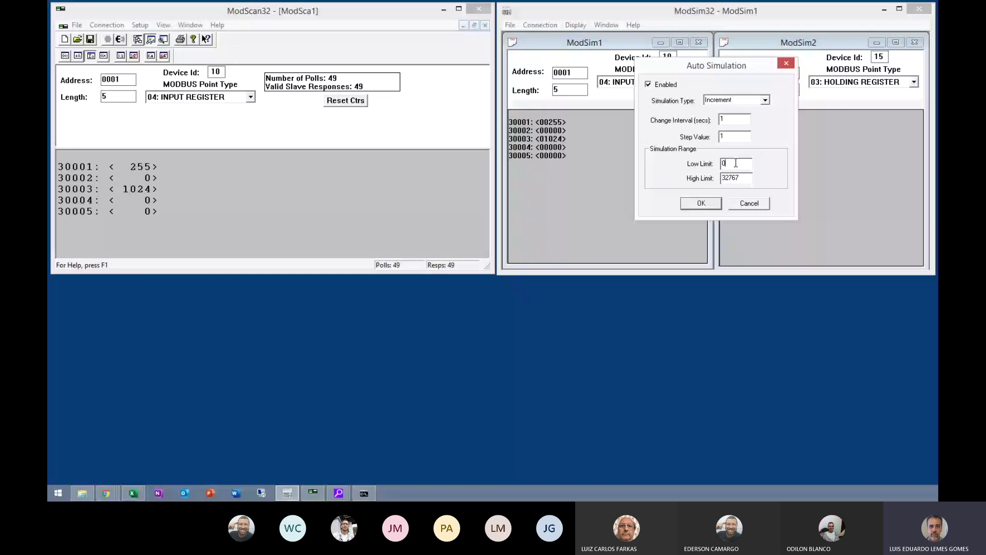
pyautogui.press('Tab')
pyautogui.write('255')
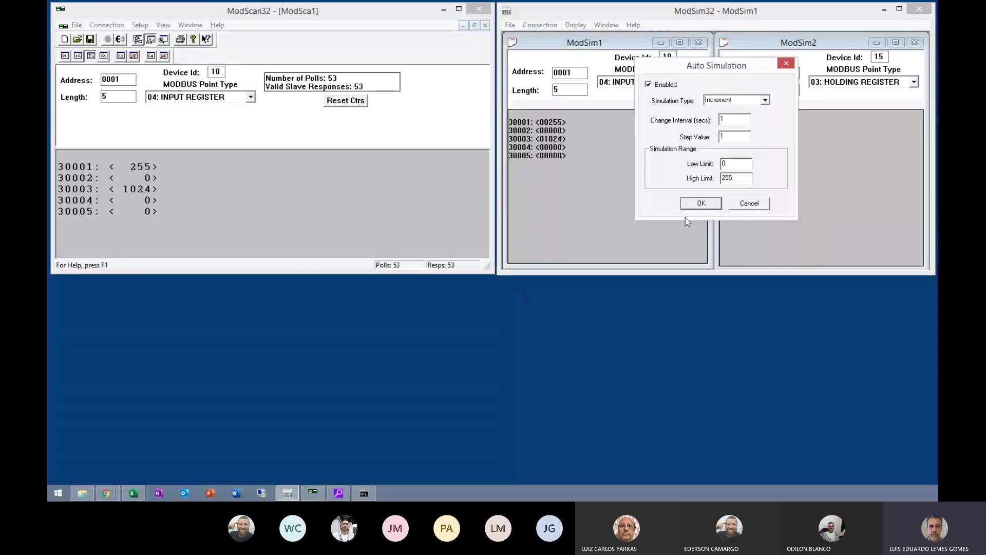
pyautogui.click(701, 203)
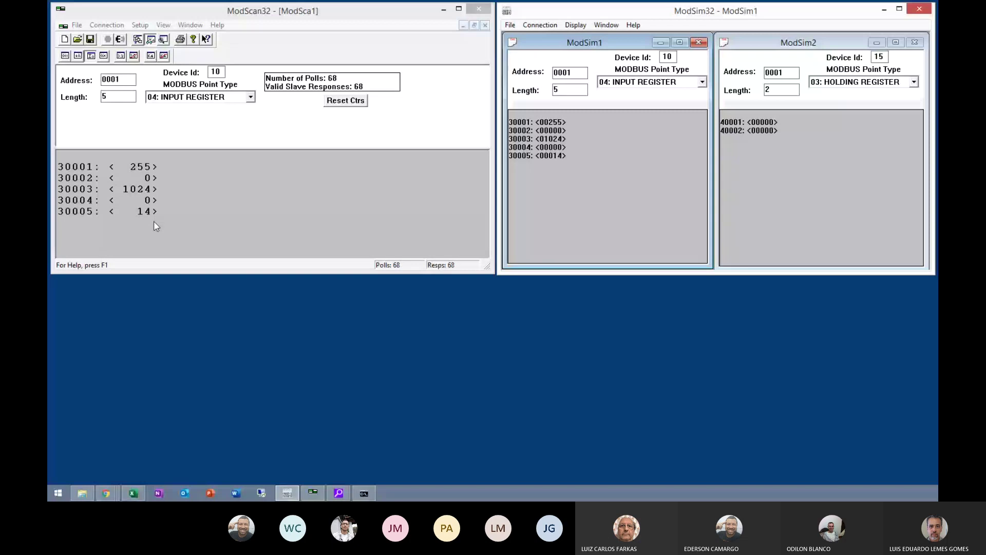
# Step: Configure ModScan32 to poll ModSim2 with device ID 15, point type 03: HOLDING REGISTER and length 2
pyautogui.click(146, 182)
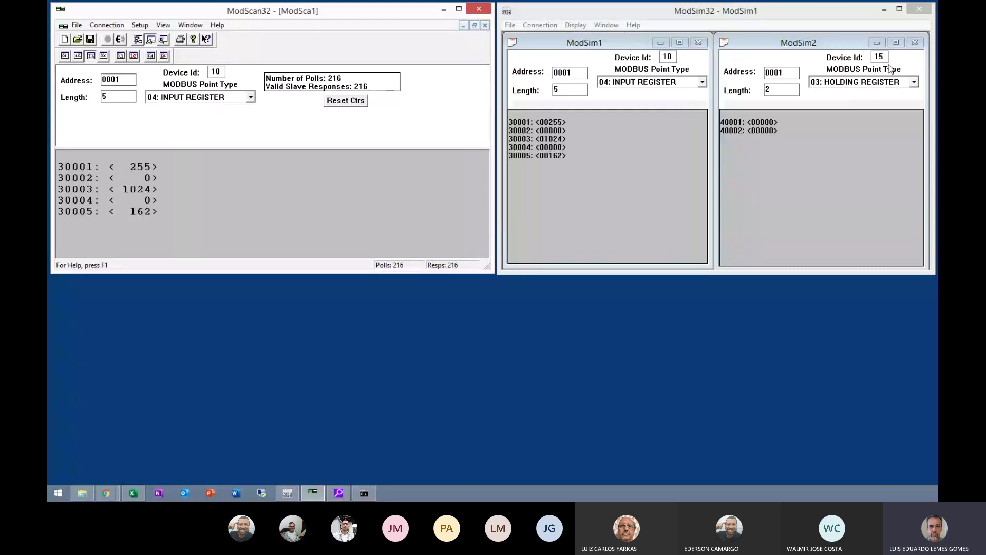
pyautogui.moveTo(223, 68); pyautogui.dragTo(203, 72)
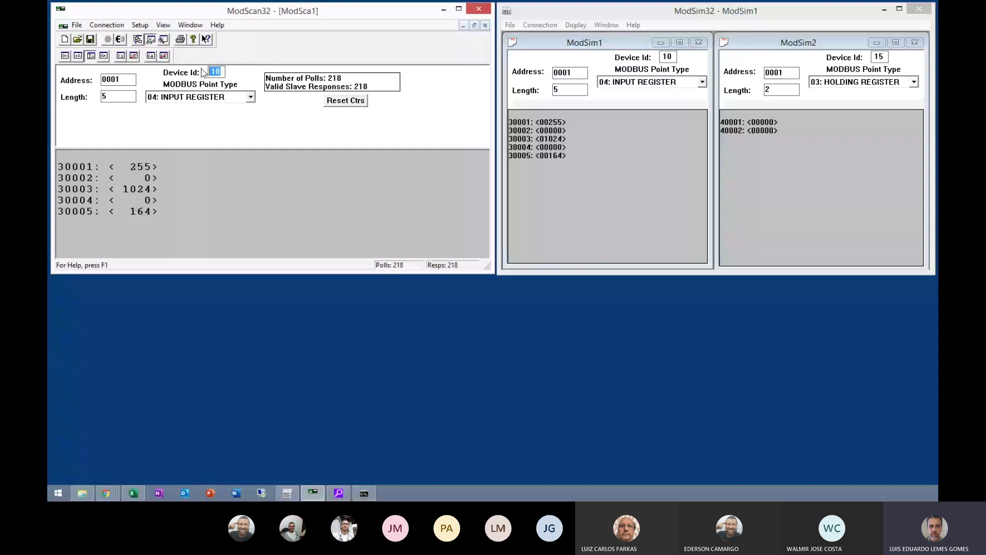
pyautogui.write('15')
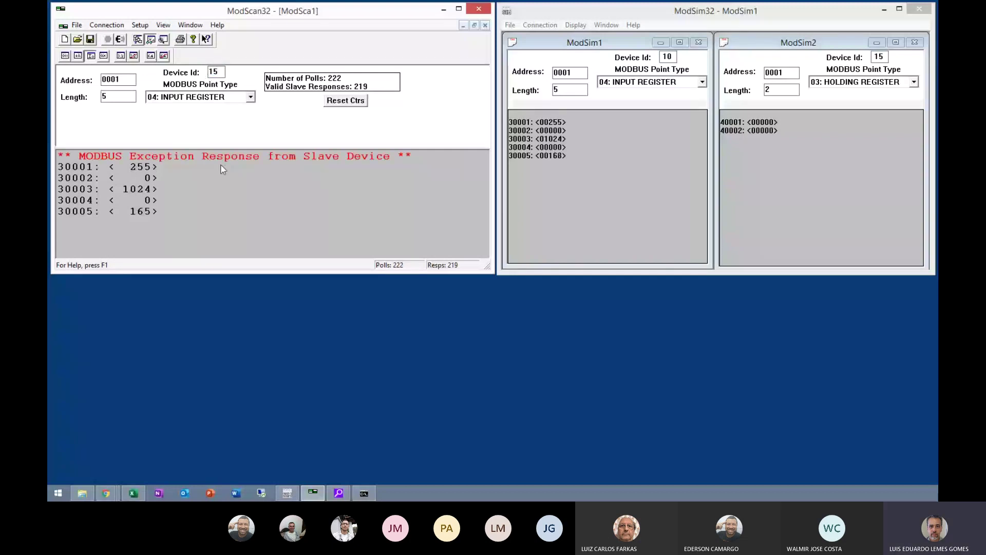
pyautogui.click(189, 98)
pyautogui.click(191, 128)
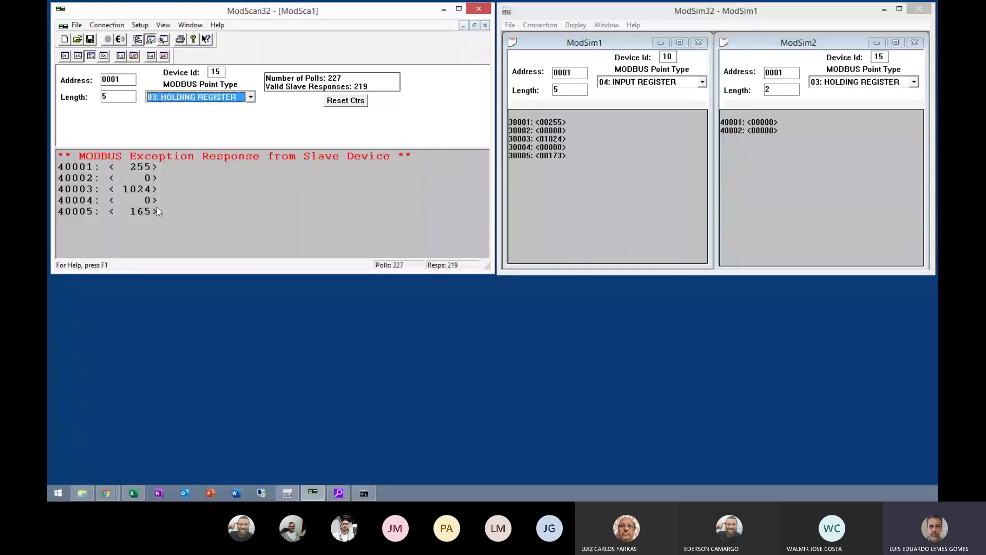
pyautogui.doubleClick(109, 97)
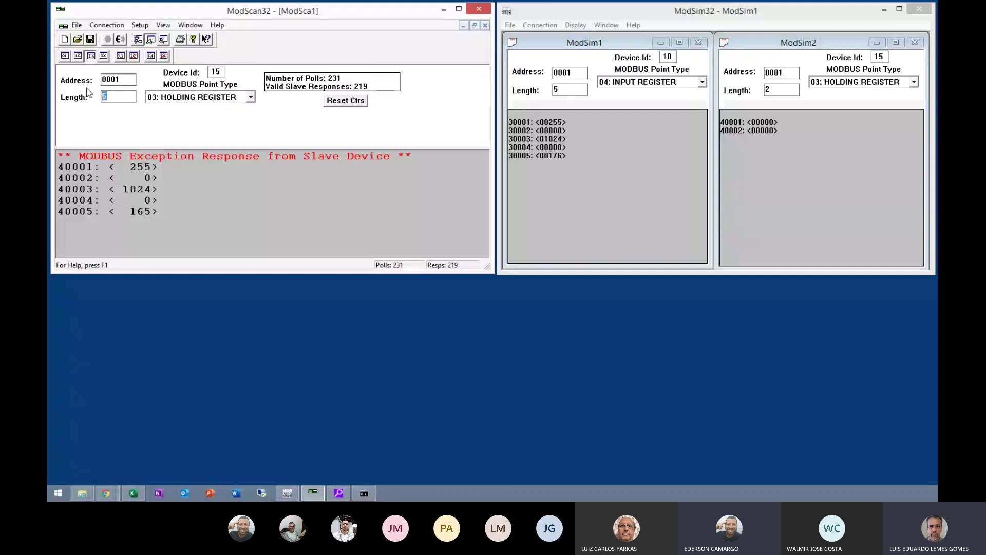
pyautogui.write('2')
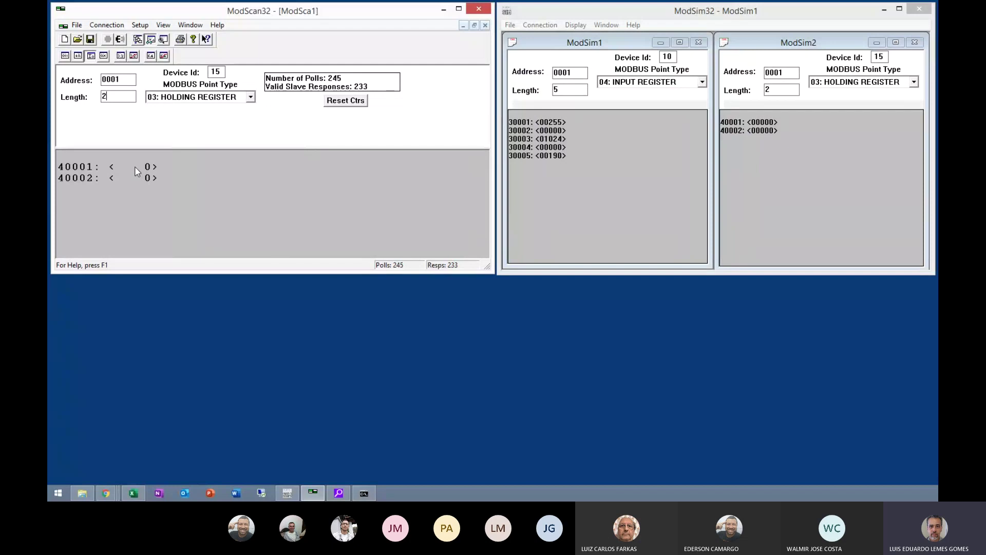
# Step: From ModScan32, write the value 10 to holding register 40001 and 100 to holding register 40002
pyautogui.doubleClick(79, 168)
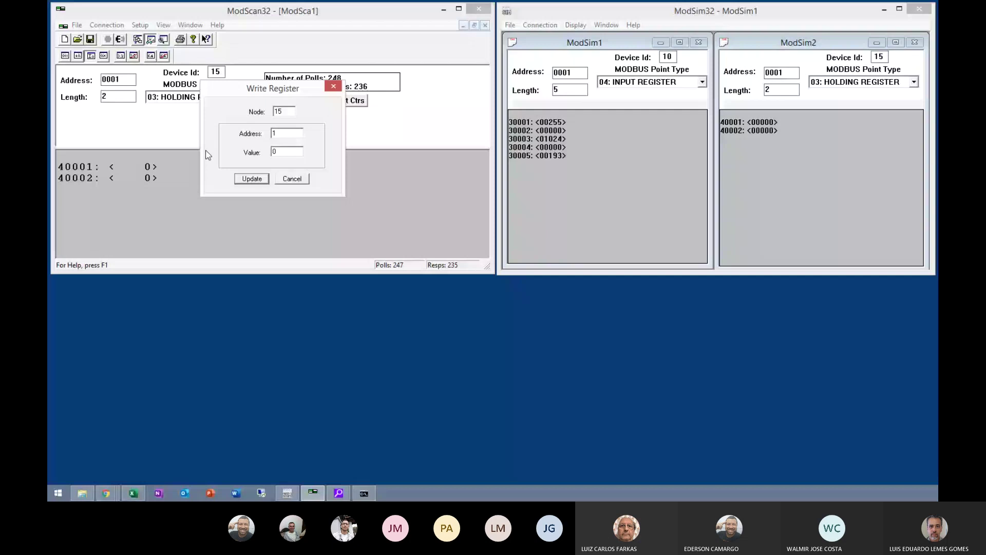
pyautogui.write('1')
pyautogui.click(254, 178)
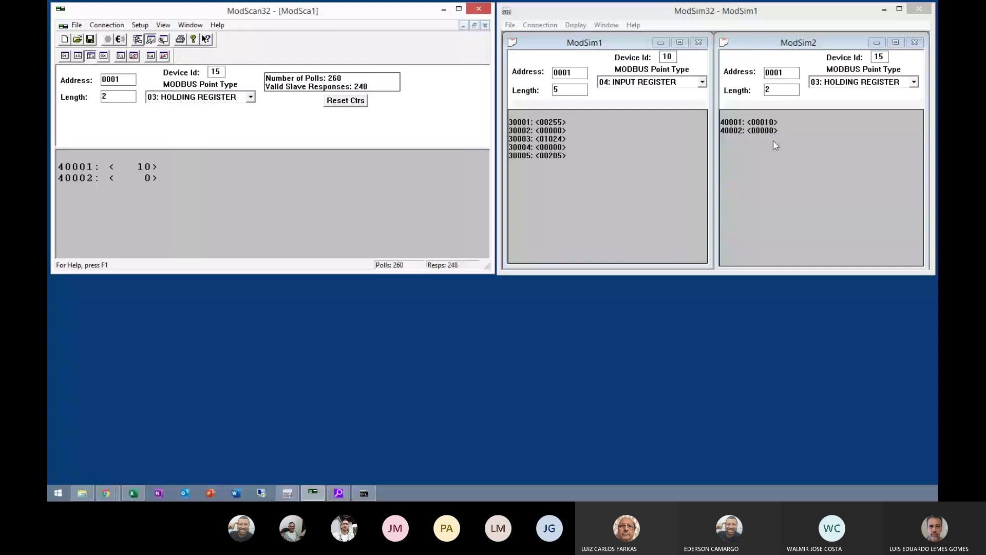
pyautogui.doubleClick(128, 178)
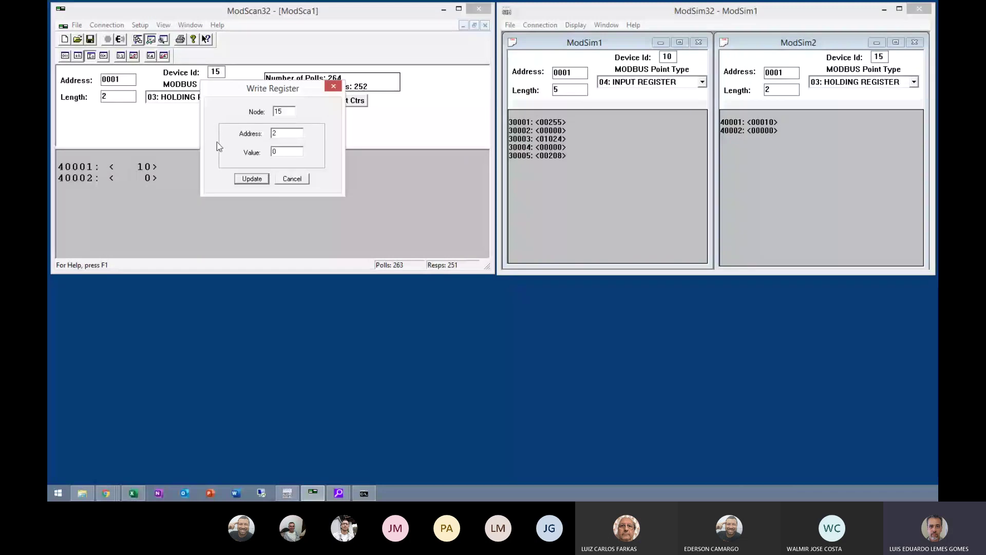
pyautogui.write('100')
pyautogui.click(251, 179)
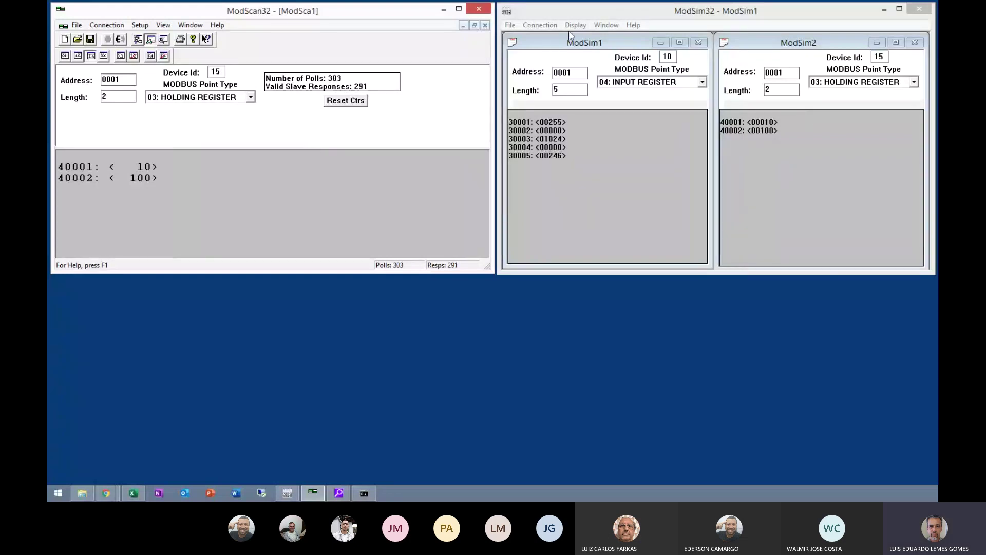
# Step: Disconnect the Modbus/TCP server in ModSim32 and dismiss the resulting alert in ModScan32
pyautogui.click(545, 28)
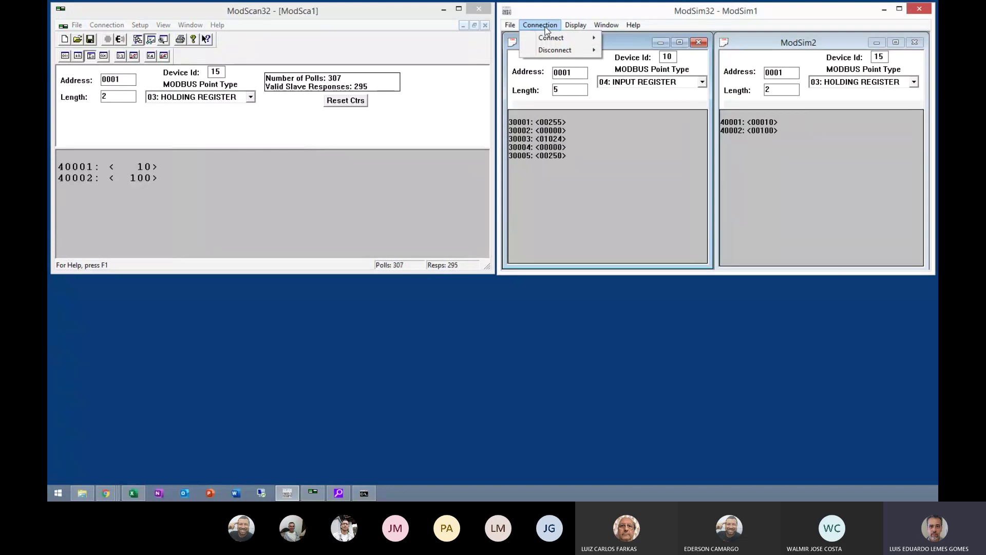
pyautogui.click(605, 26)
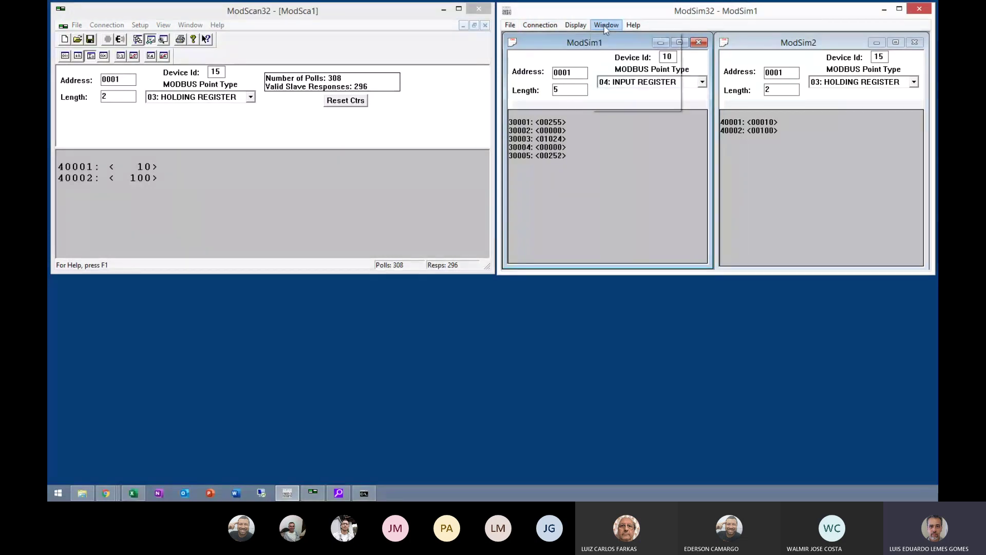
pyautogui.click(540, 25)
pyautogui.moveTo(566, 50)
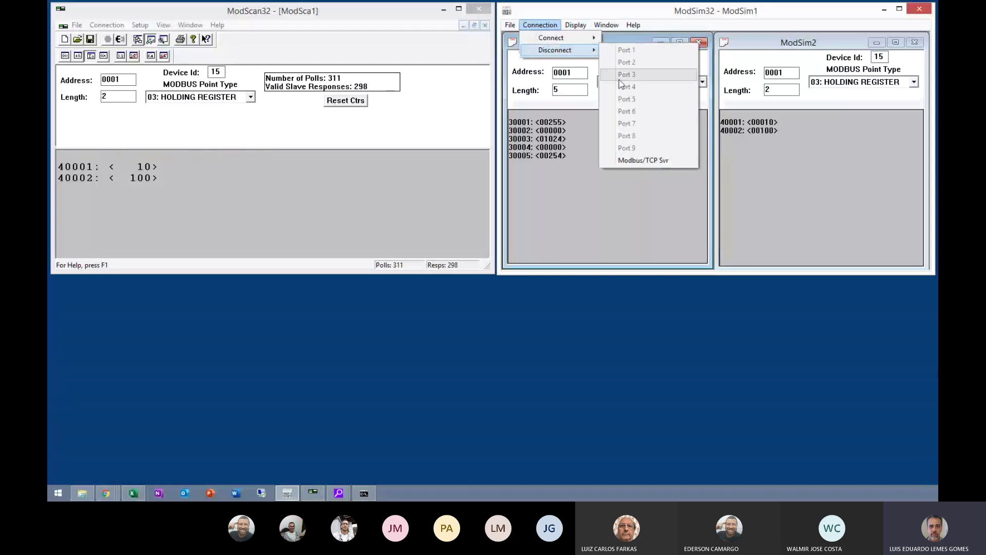
pyautogui.click(646, 160)
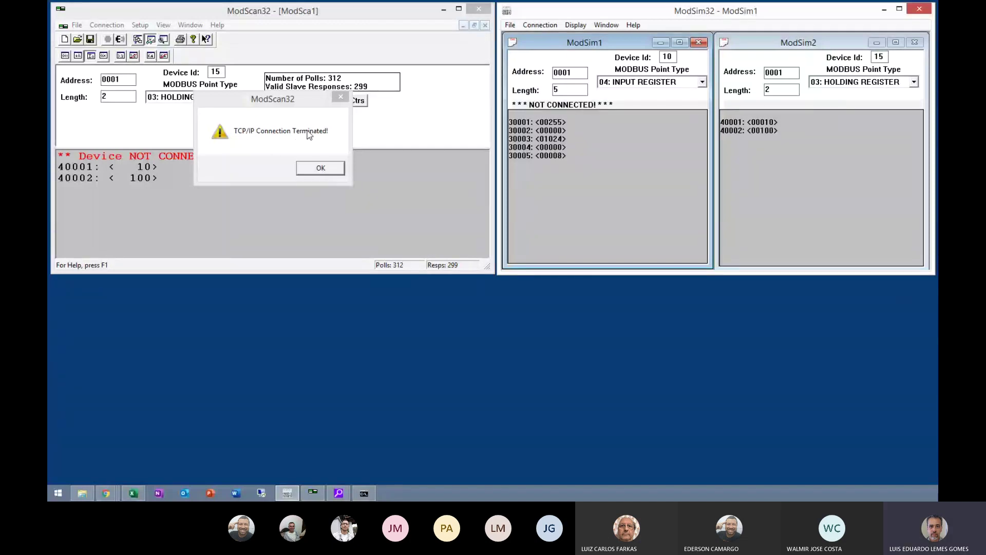
pyautogui.click(320, 168)
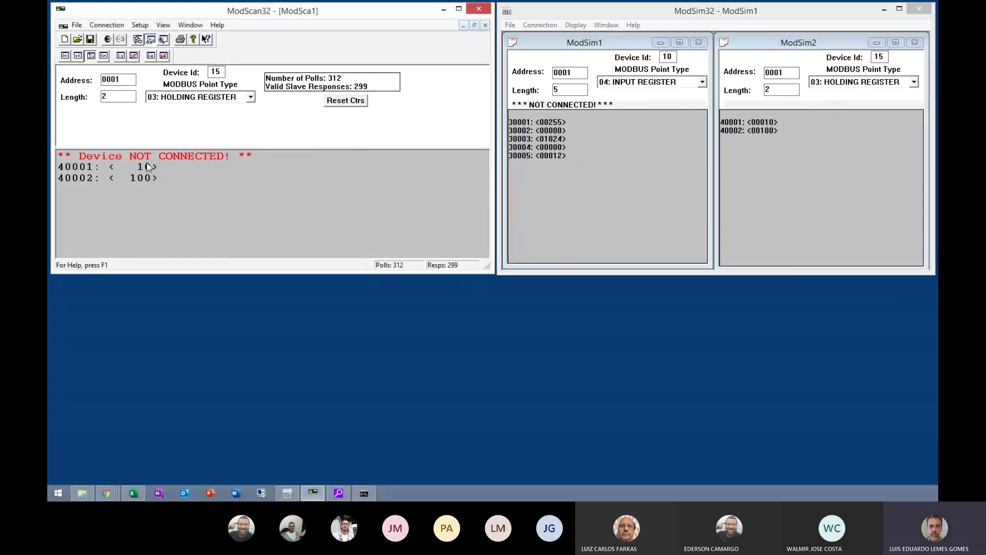
# Step: Reconnect ModSim32 as a Modbus/TCP server
pyautogui.click(544, 26)
pyautogui.moveTo(553, 35)
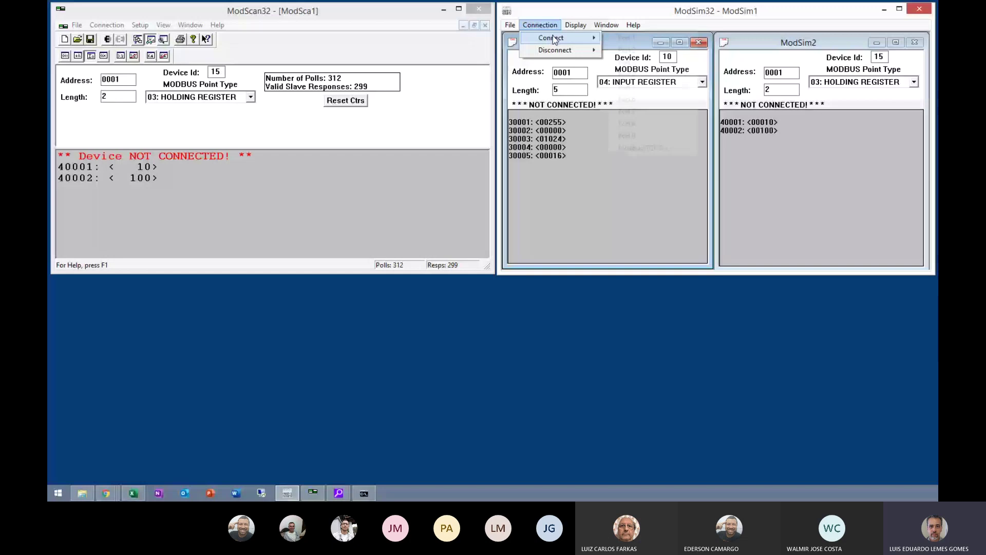
pyautogui.click(645, 149)
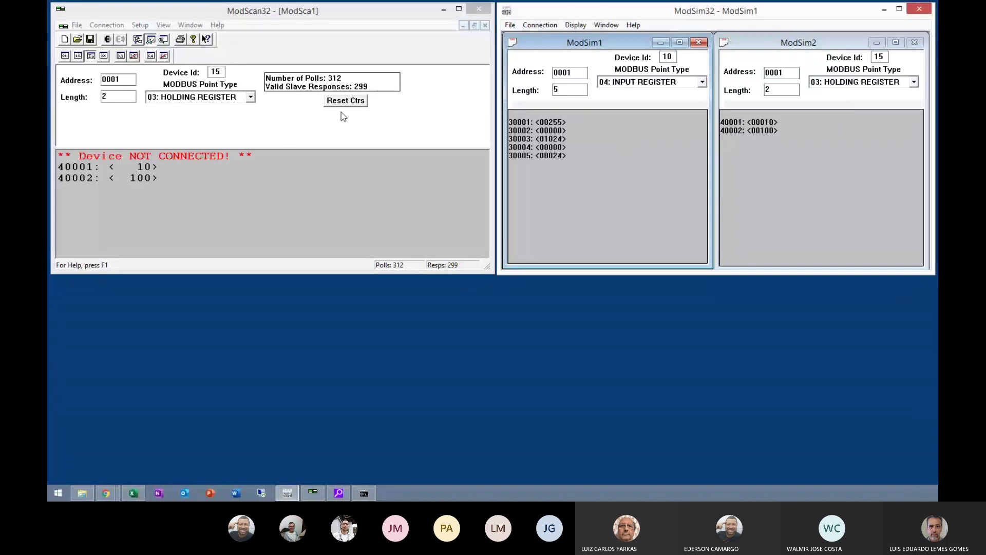
# Step: Reset the ModScan32 poll counters and try to write 10 to holding register 40001 while the master is disconnected
pyautogui.click(349, 101)
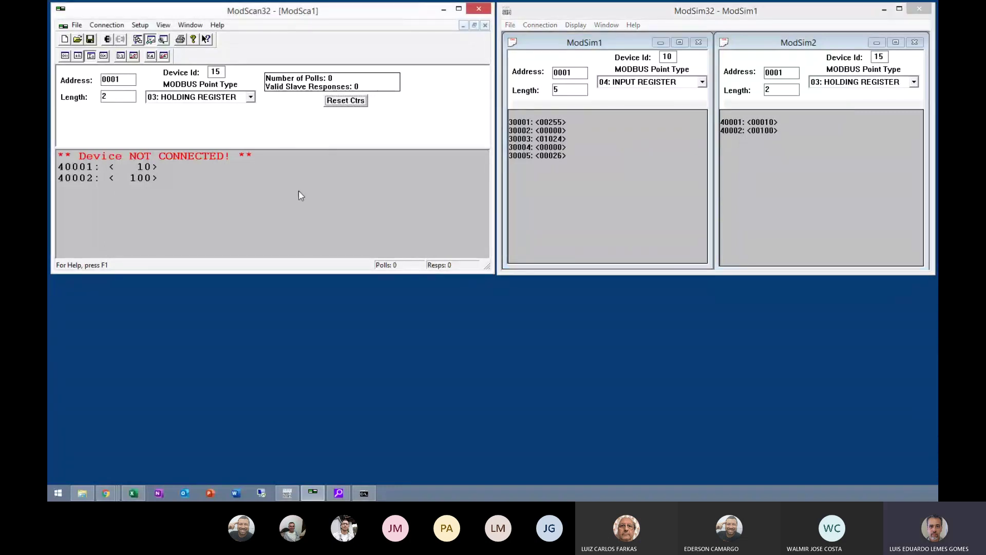
pyautogui.click(208, 193)
pyautogui.doubleClick(150, 176)
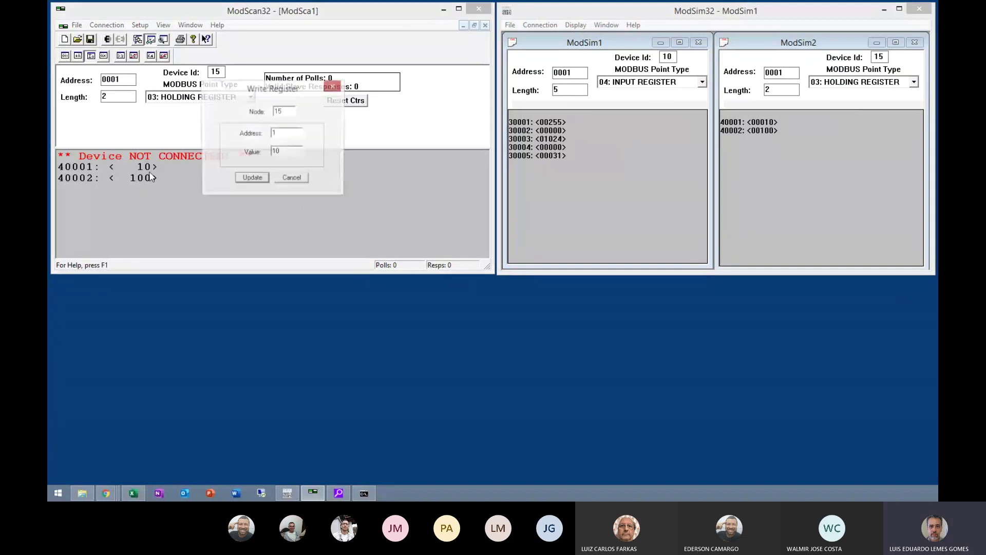
pyautogui.click(252, 178)
pyautogui.click(302, 170)
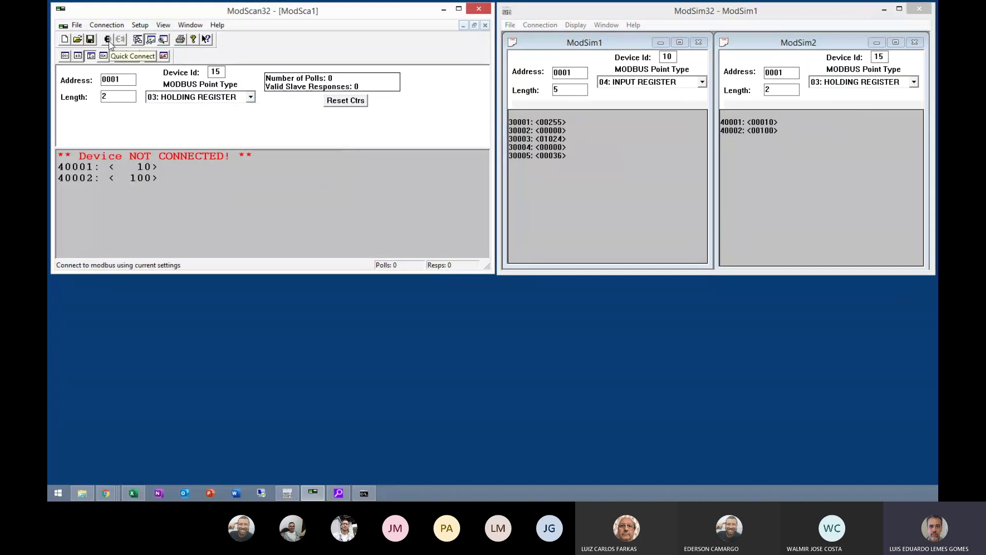
# Step: Reconnect ModScan32 with its current settings and set the point type of ModSim2 and ModScan32 to 01: COIL STATUS
pyautogui.click(109, 43)
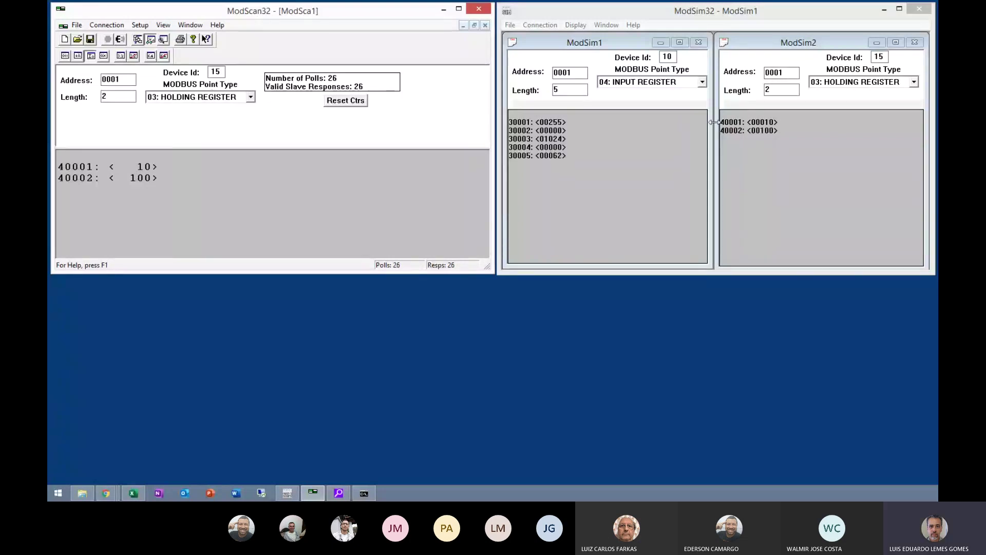
pyautogui.click(914, 83)
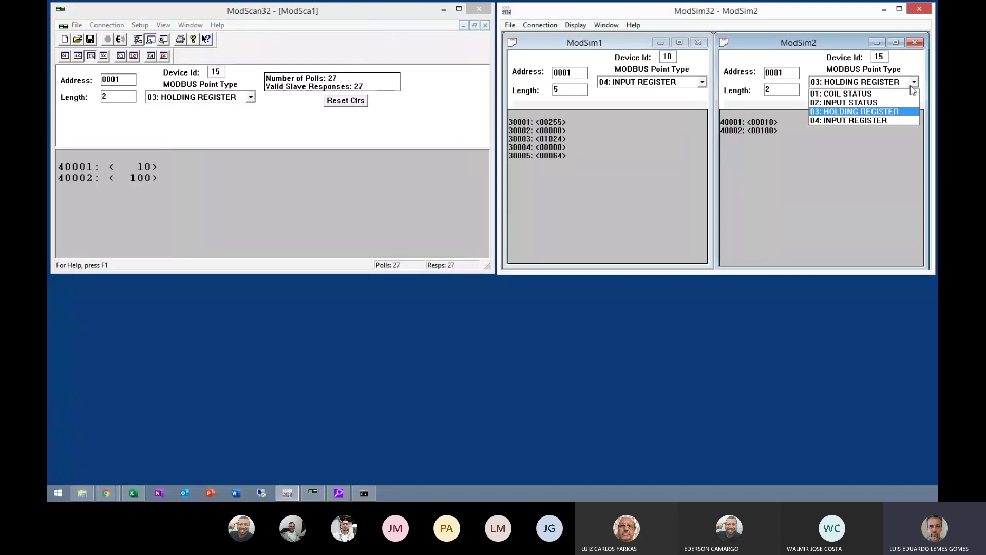
pyautogui.click(845, 93)
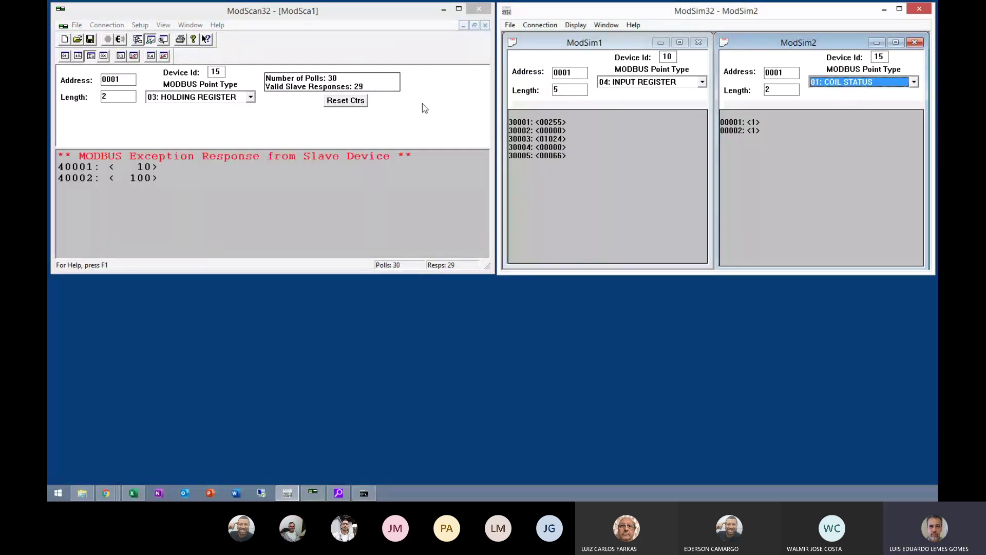
pyautogui.click(251, 97)
pyautogui.click(206, 115)
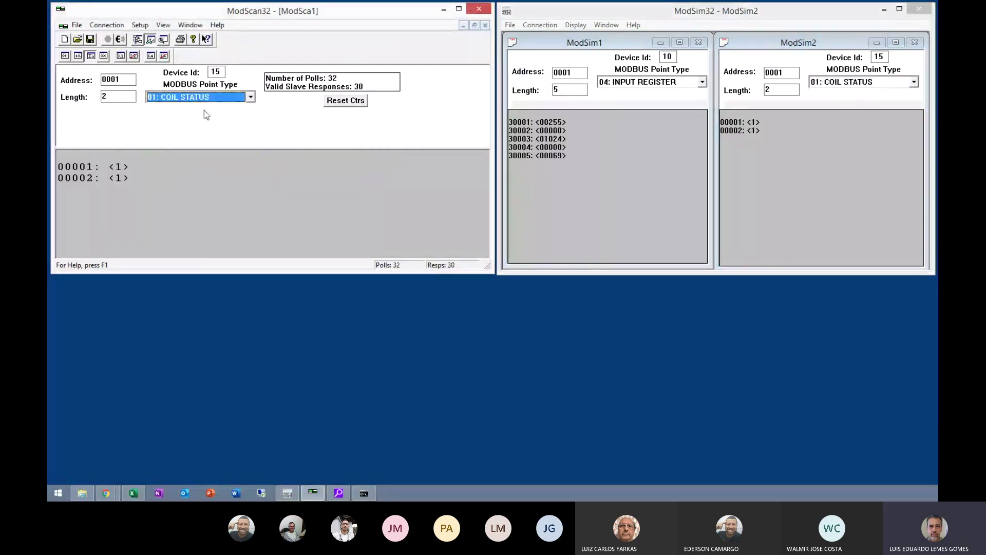
# Step: From ModScan32, write coil 00001 to Off and back to On, and write coil 00002 to Off
pyautogui.doubleClick(117, 173)
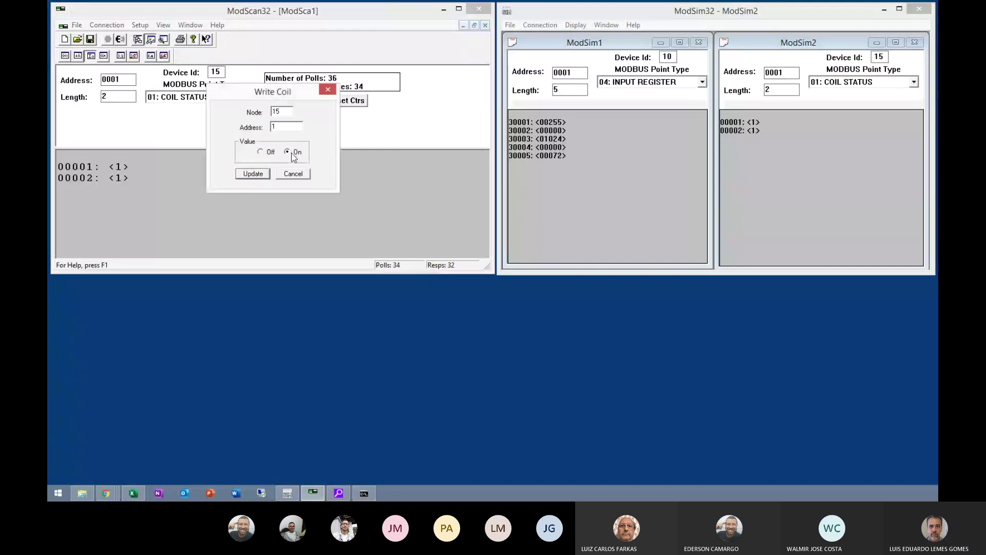
pyautogui.click(263, 152)
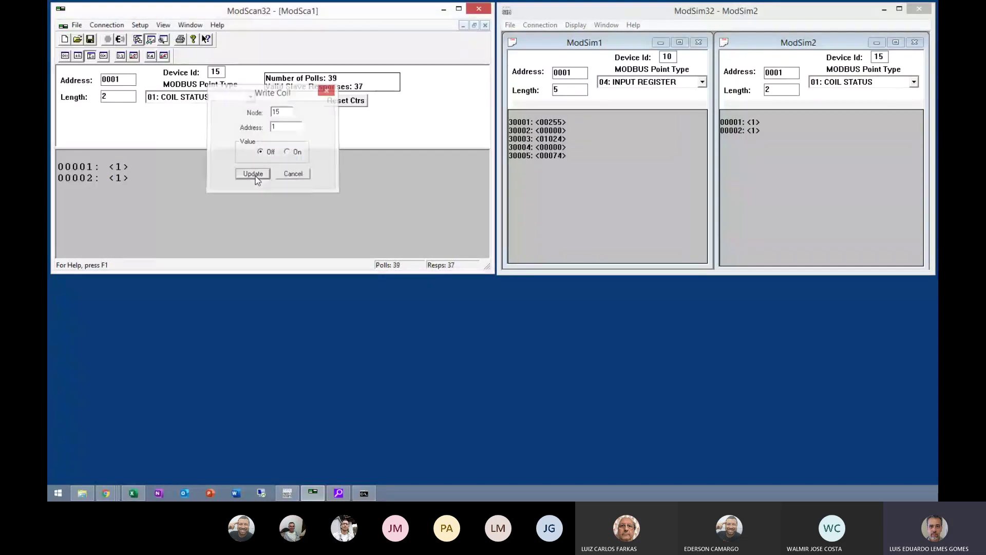
pyautogui.click(254, 174)
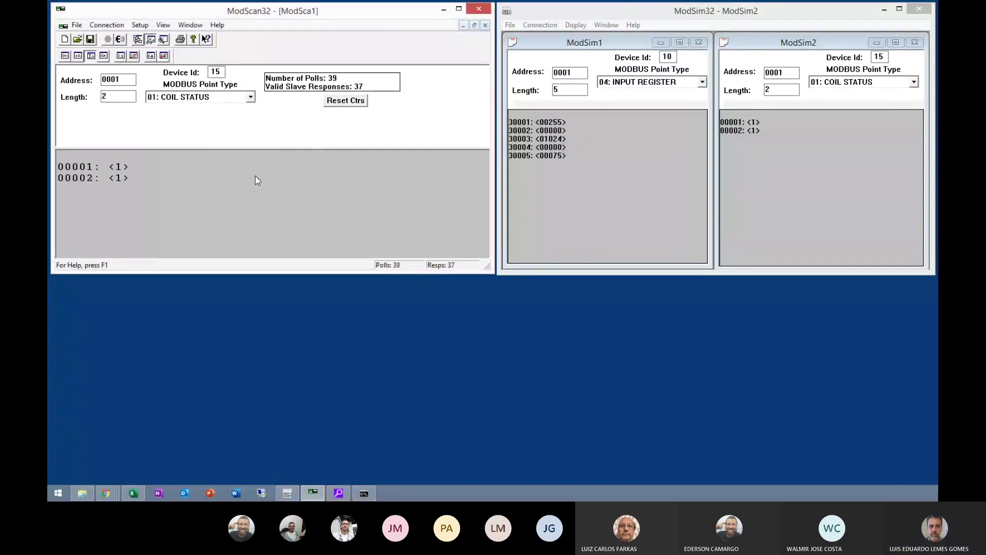
pyautogui.doubleClick(114, 172)
pyautogui.click(296, 155)
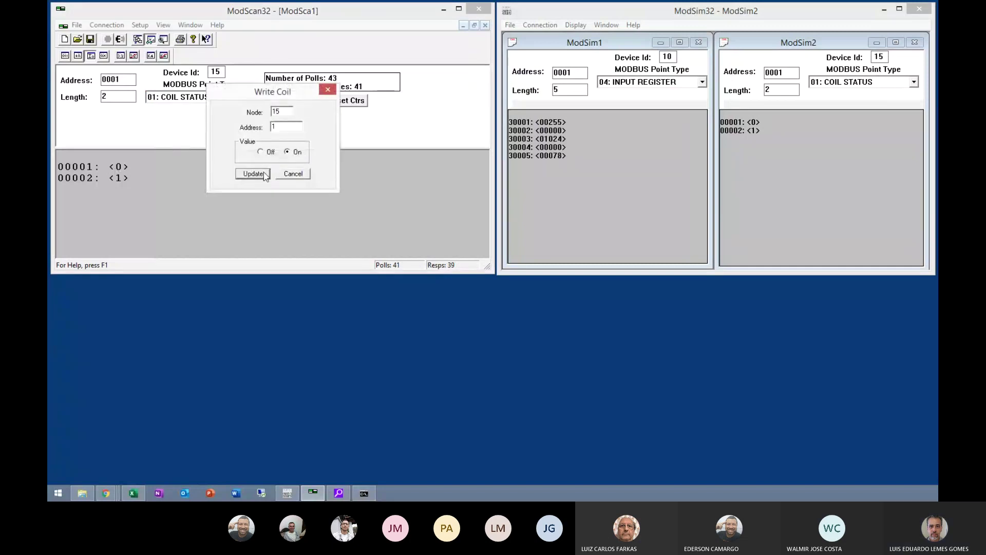
pyautogui.click(262, 174)
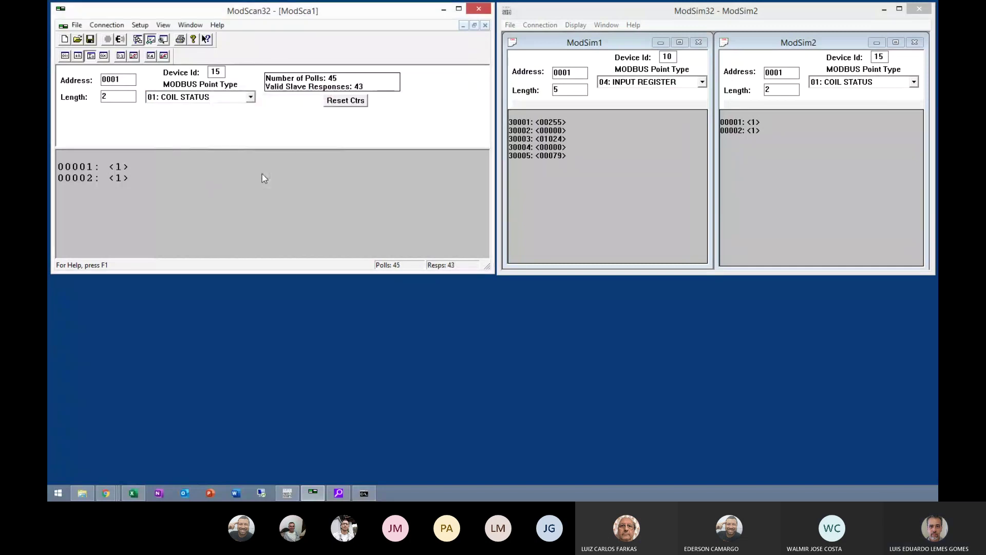
pyautogui.doubleClick(113, 178)
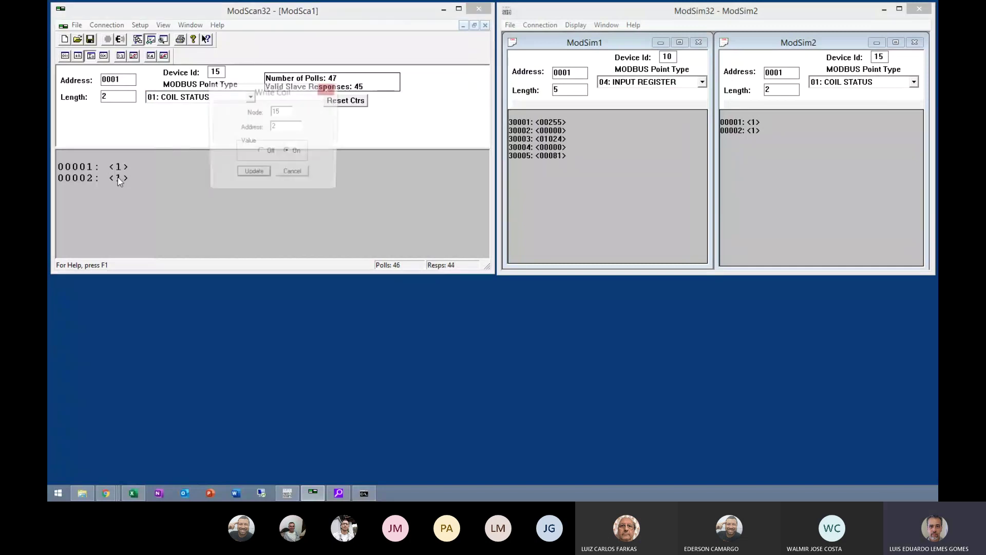
pyautogui.click(262, 152)
pyautogui.click(257, 174)
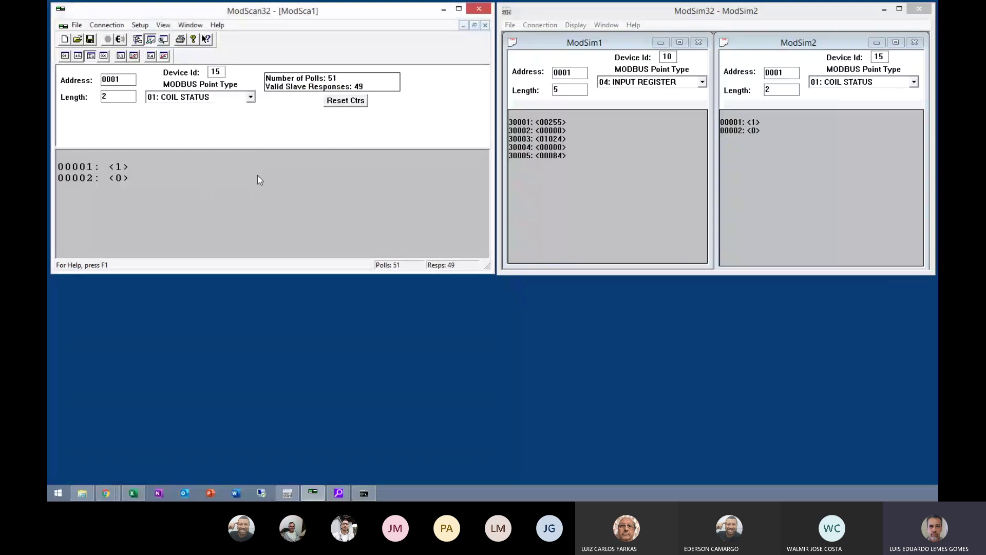
# Step: Set the point type of ModScan32 and ModSim2 back to 03: HOLDING REGISTER and reset the ModScan32 poll counters
pyautogui.click(239, 97)
pyautogui.click(216, 123)
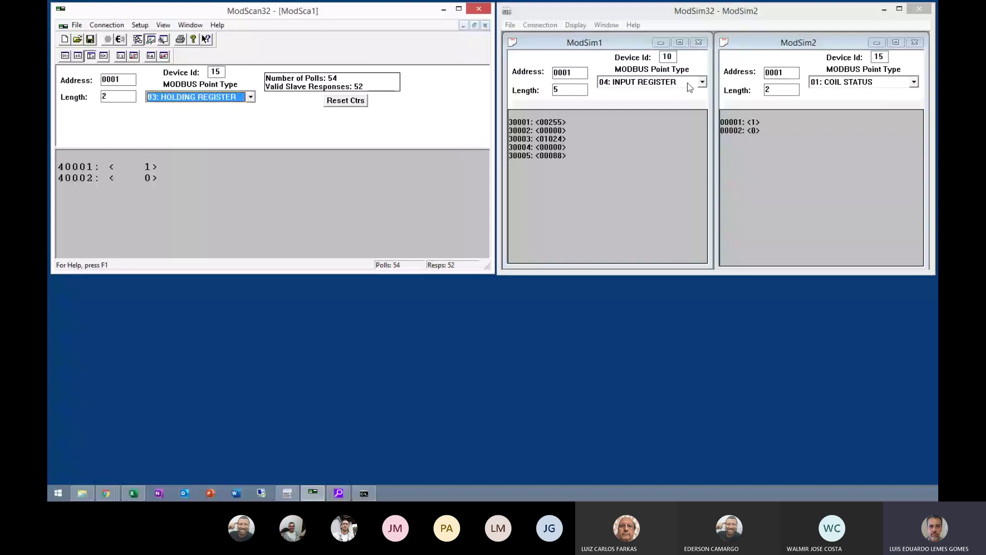
pyautogui.click(883, 82)
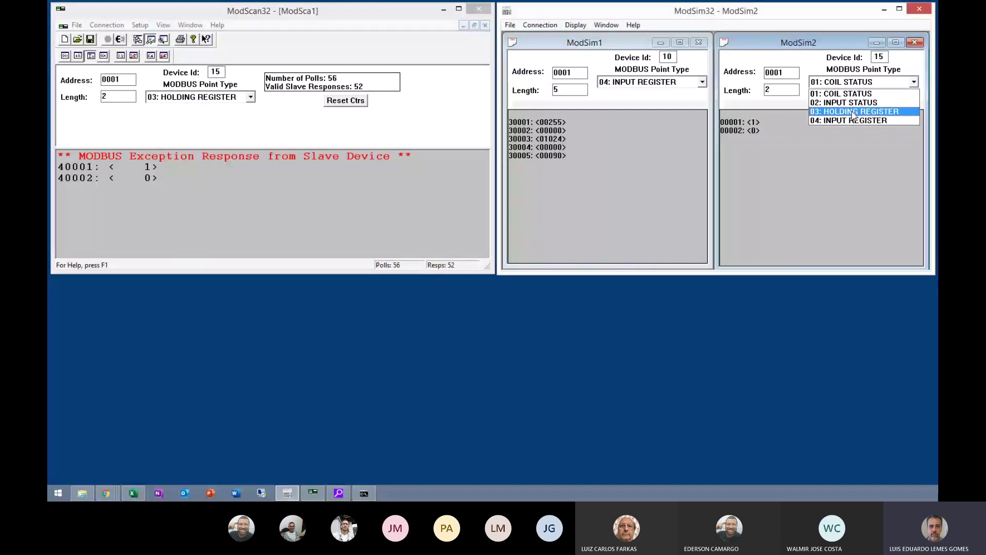
pyautogui.click(853, 112)
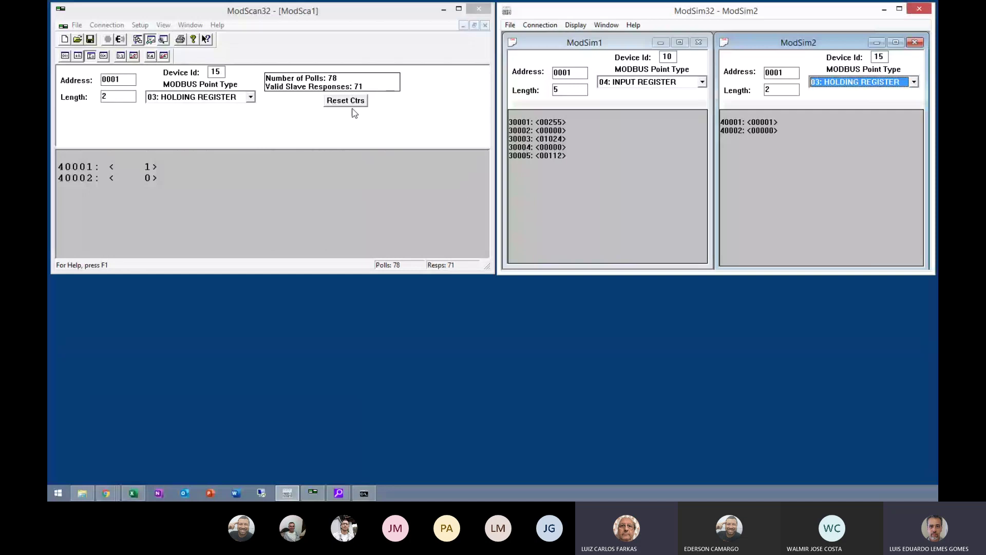
pyautogui.click(349, 102)
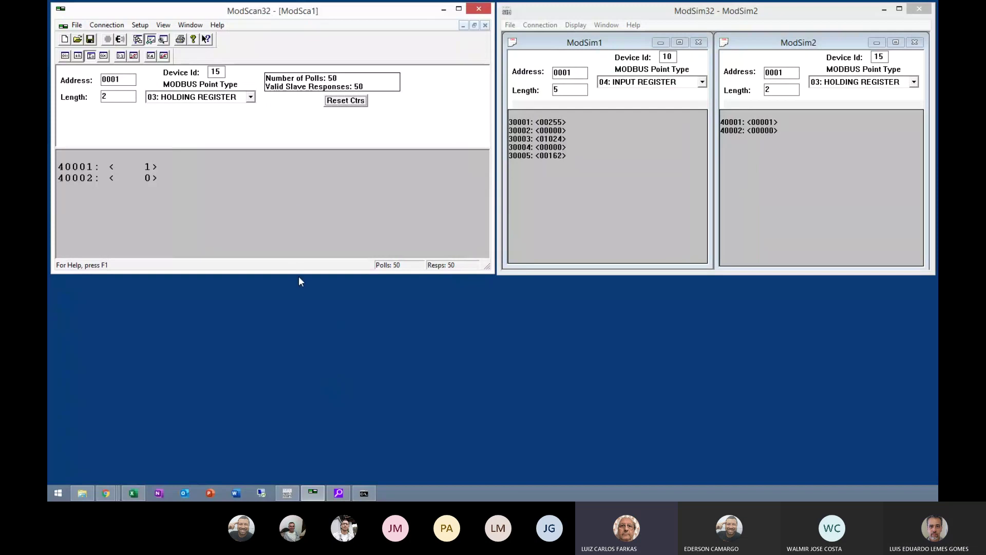
# Step: Reduce the height of the ModScan32 and ModSim32 windows and place ModSim32 directly below ModScan32
pyautogui.moveTo(301, 273); pyautogui.dragTo(303, 226)
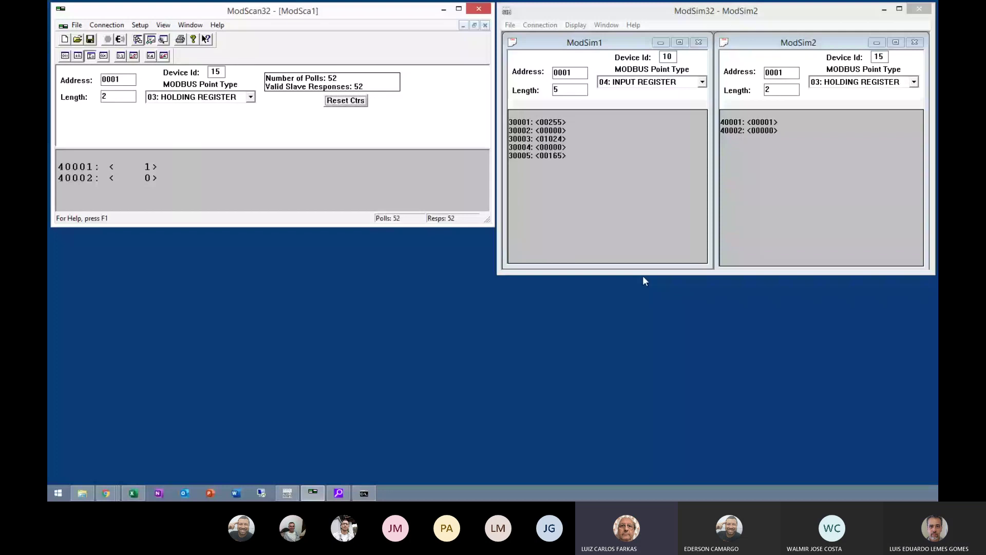
pyautogui.moveTo(642, 275); pyautogui.dragTo(640, 227)
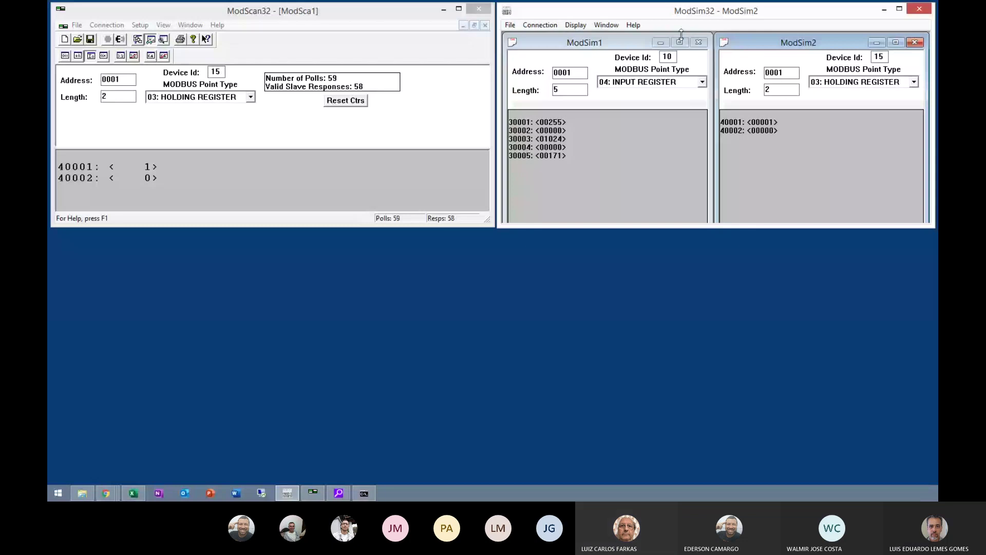
pyautogui.moveTo(679, 12); pyautogui.dragTo(234, 241)
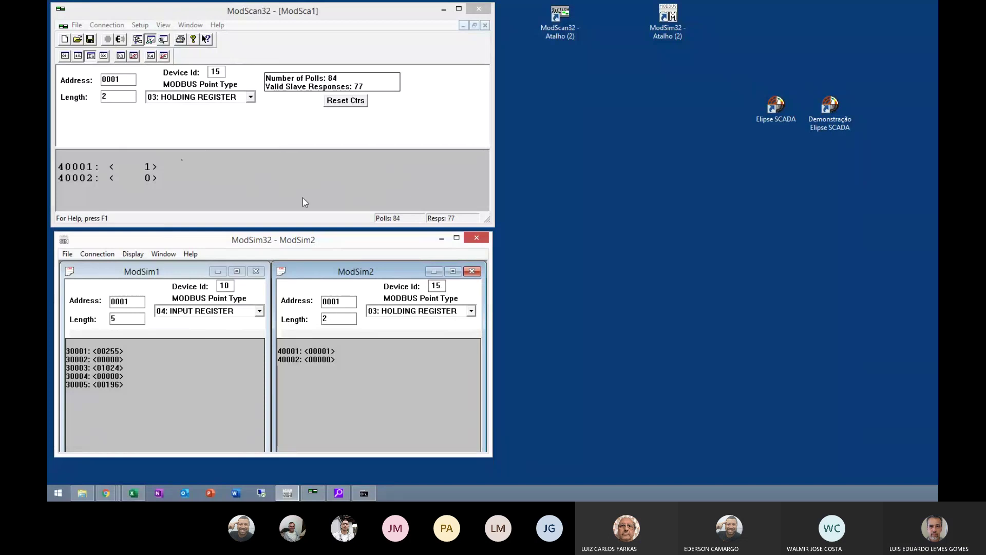
# Step: Reconnect ModScan32 with a 1000 ms slave response timeout and a 500 ms delay between polls, and reset its poll counters
pyautogui.click(120, 39)
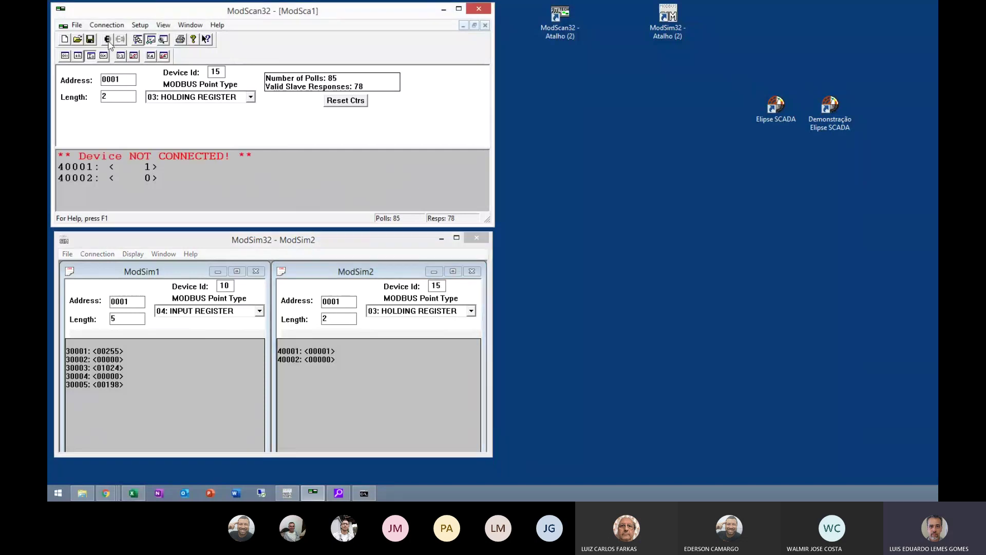
pyautogui.click(107, 25)
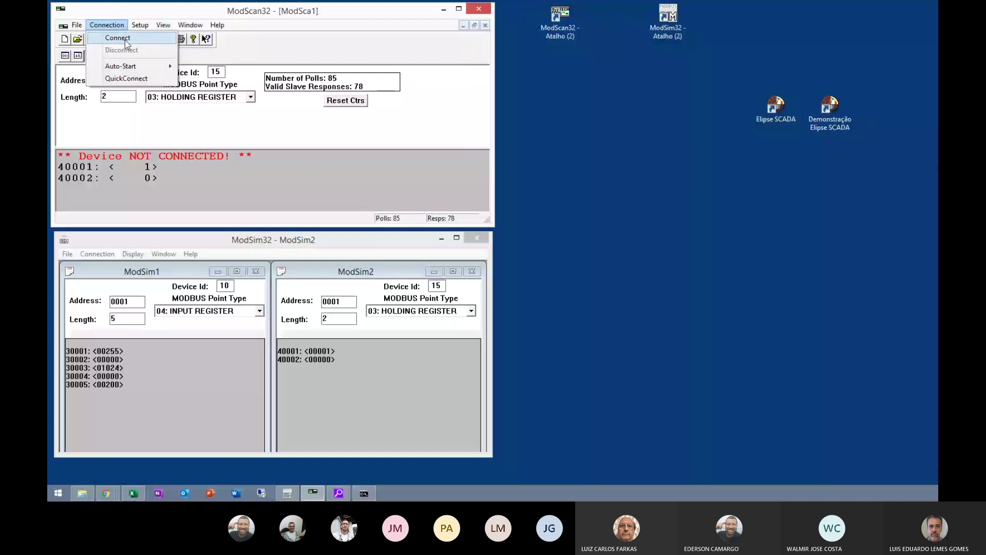
pyautogui.click(123, 39)
pyautogui.click(273, 190)
pyautogui.moveTo(273, 100); pyautogui.dragTo(237, 100)
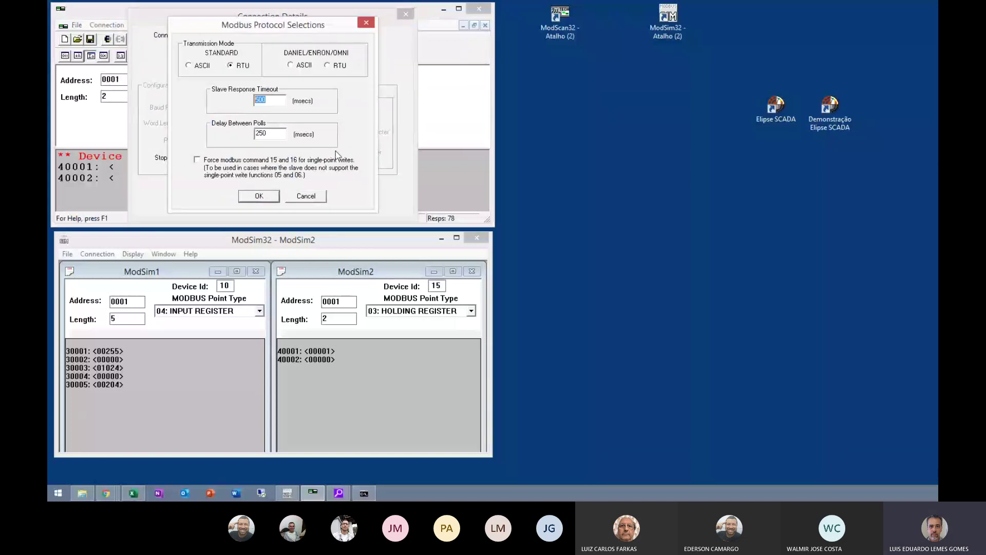
pyautogui.write('1000')
pyautogui.press('Tab')
pyautogui.write('500')
pyautogui.click(267, 197)
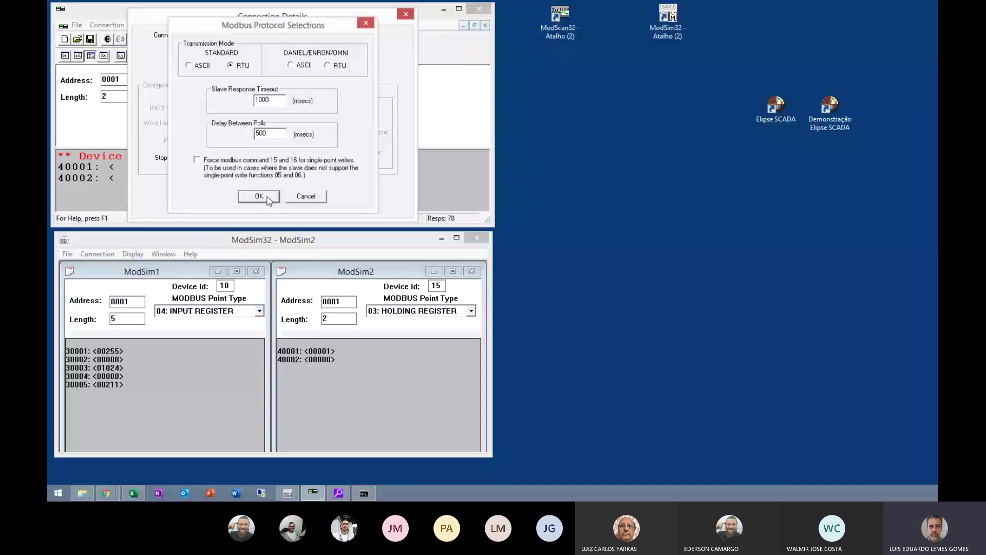
pyautogui.click(262, 210)
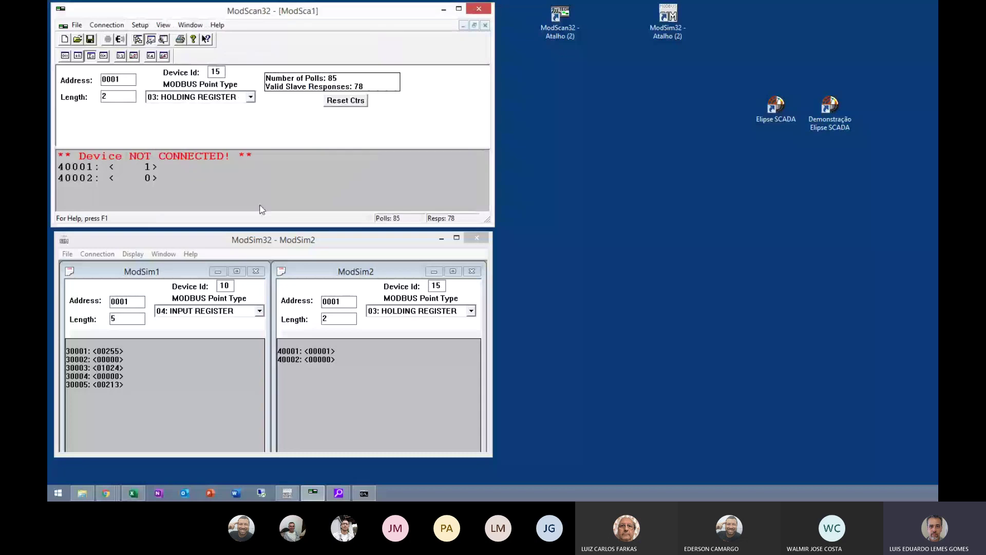
pyautogui.click(358, 101)
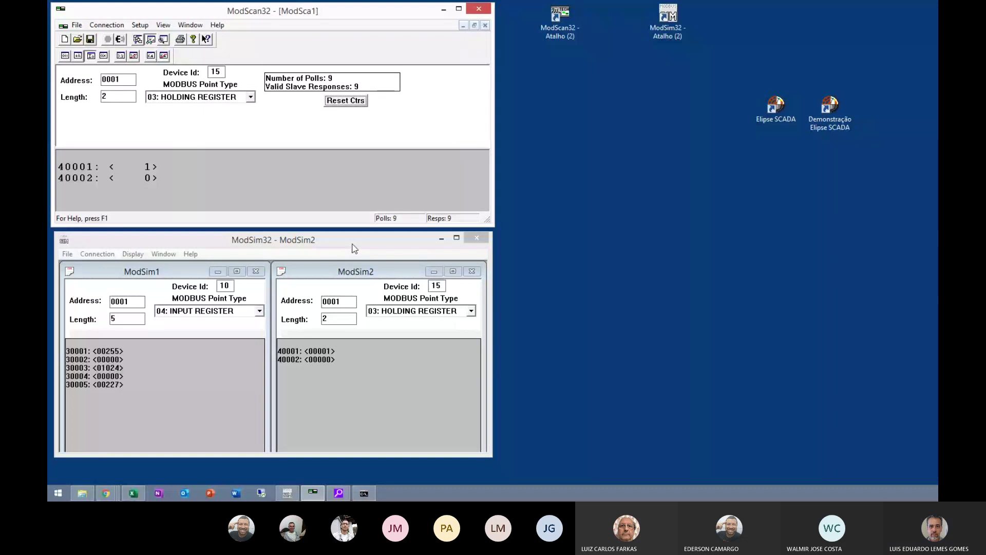
# Step: Align the edges of the ModSim32 and ModScan32 windows and gather the four desktop shortcuts into a two-by-two block in the desktop's upper-right corner
pyautogui.moveTo(354, 243); pyautogui.dragTo(351, 241)
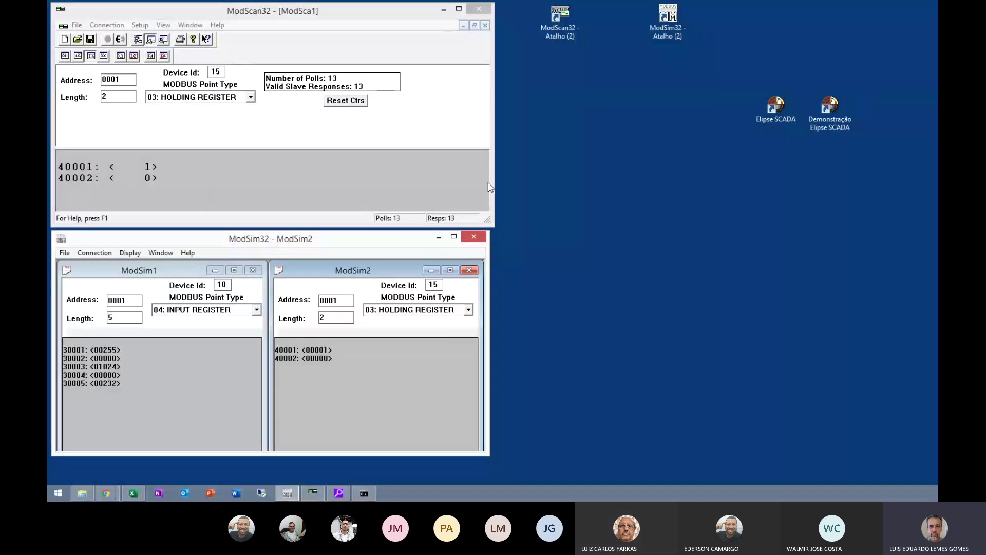
pyautogui.moveTo(494, 181); pyautogui.dragTo(489, 180)
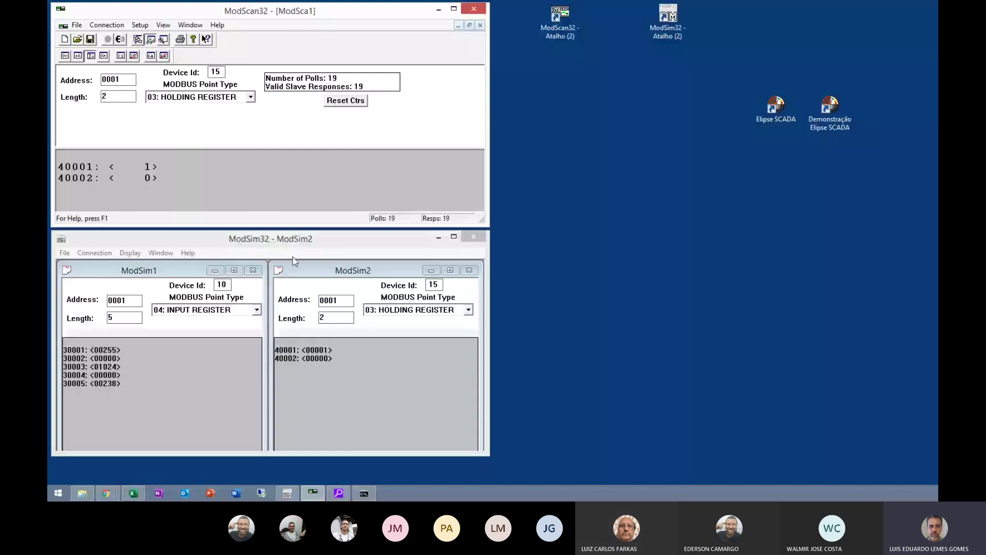
pyautogui.moveTo(560, 16); pyautogui.dragTo(883, 18)
pyautogui.moveTo(668, 18); pyautogui.dragTo(830, 20)
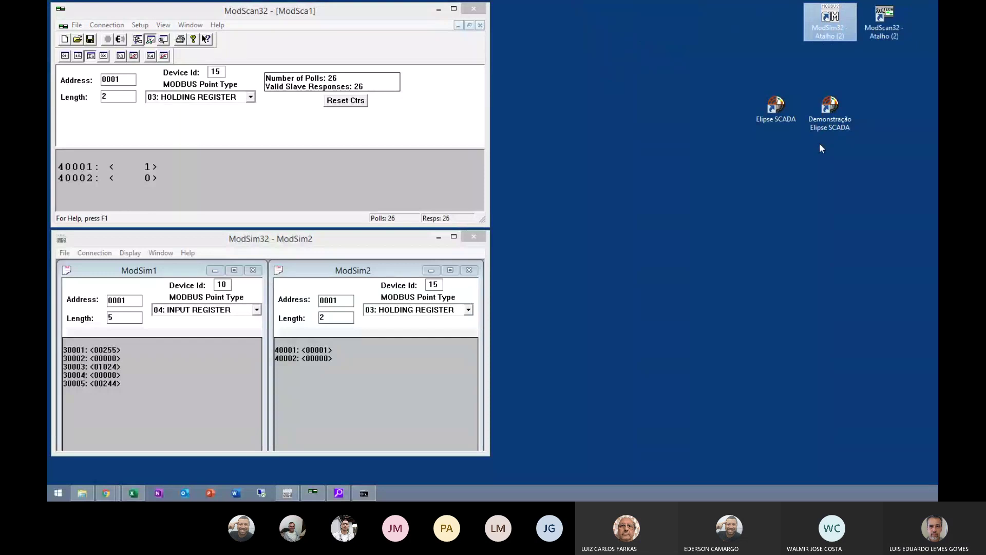
pyautogui.moveTo(833, 113); pyautogui.dragTo(878, 75)
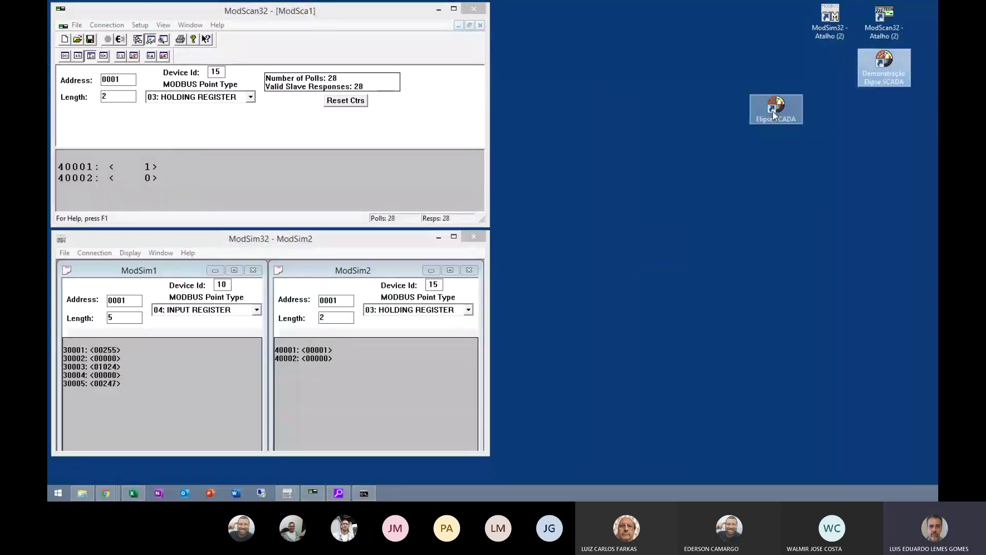
pyautogui.moveTo(772, 110); pyautogui.dragTo(818, 80)
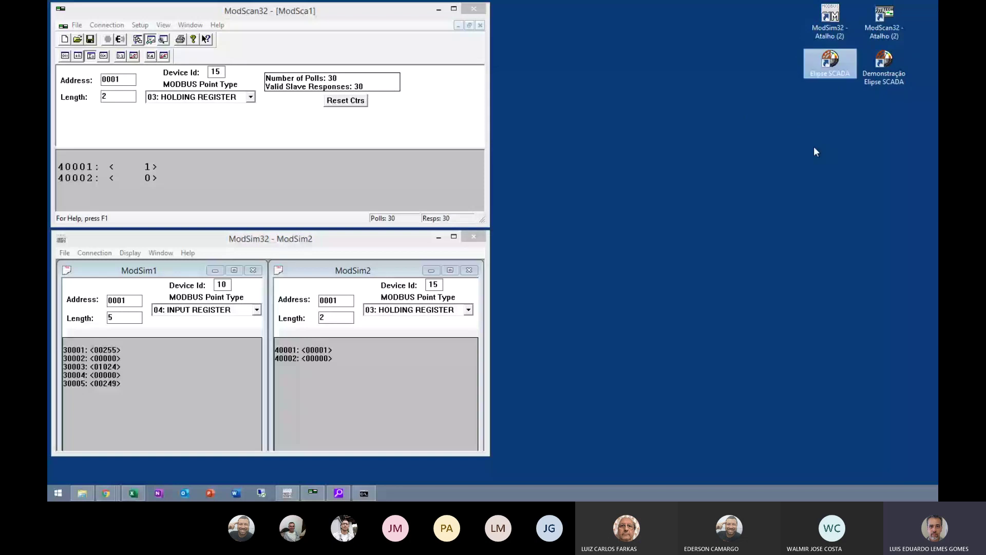
# Step: Launch Elipse SCADA from its desktop shortcut and accept running it as a demo
pyautogui.doubleClick(830, 62)
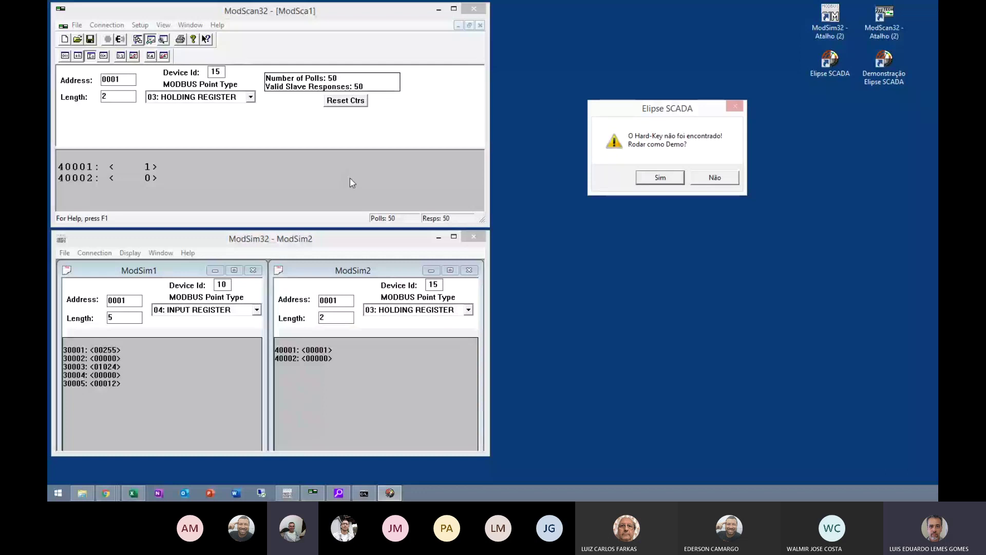
pyautogui.click(660, 178)
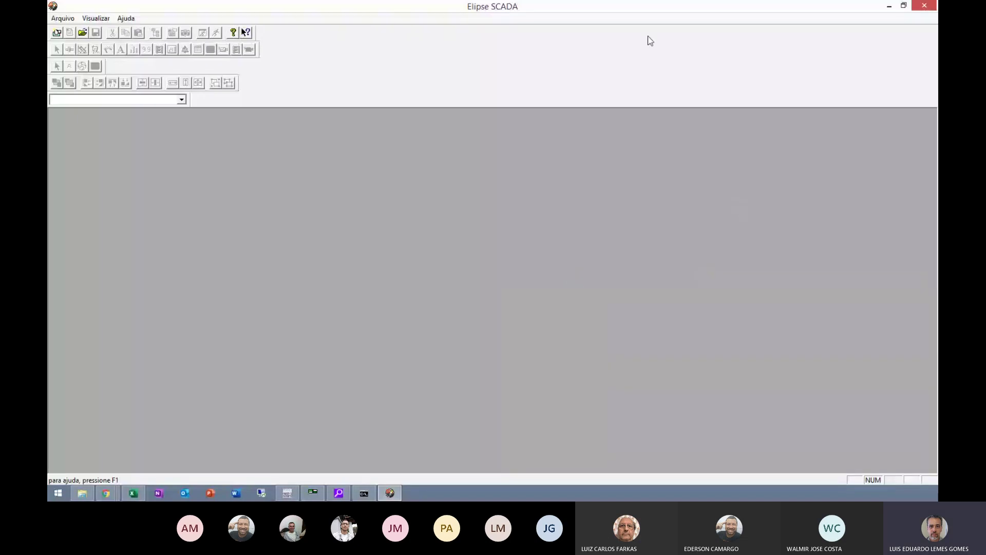
# Step: Create a new application and save it as "Aula teste" in the Redes&Supervisao folder
pyautogui.click(63, 18)
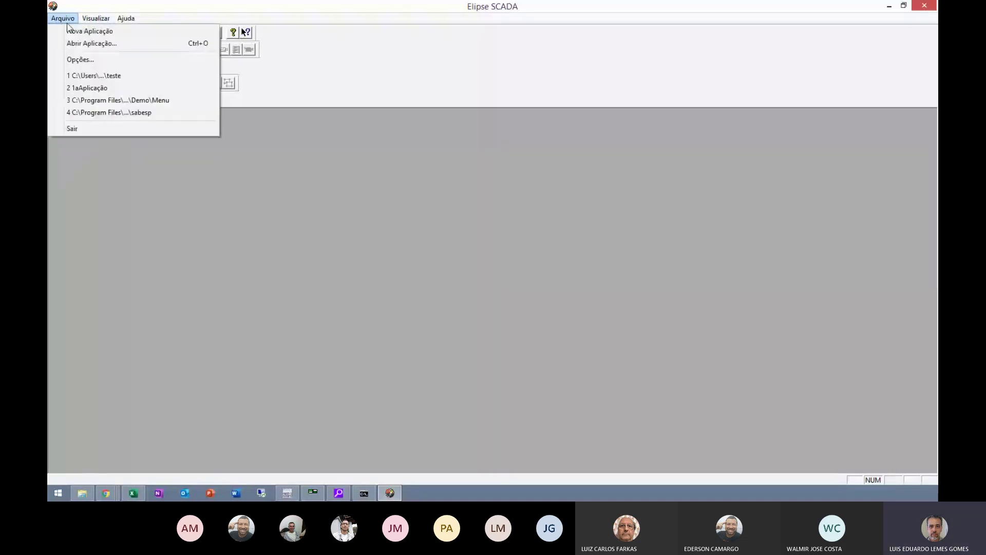
pyautogui.click(82, 32)
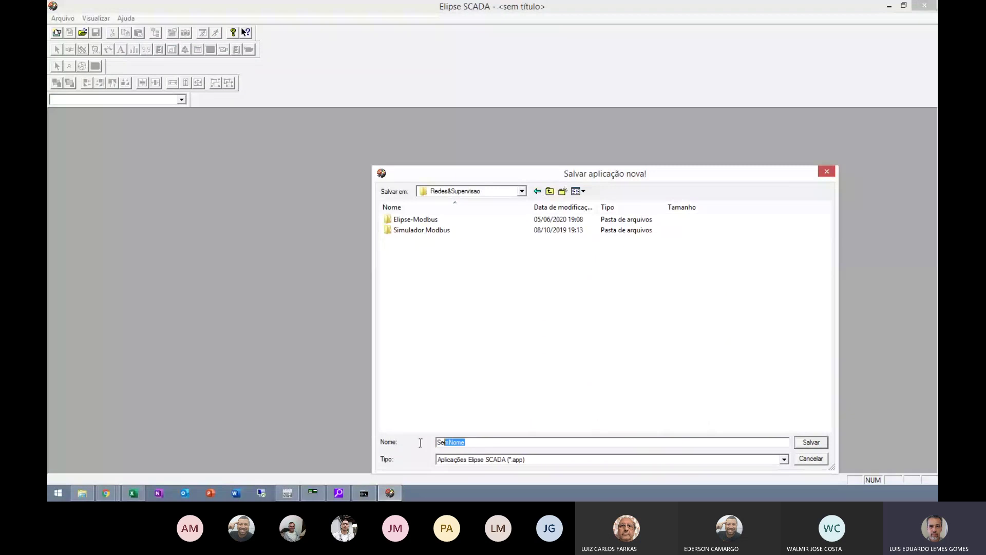
pyautogui.write('Aula teste')
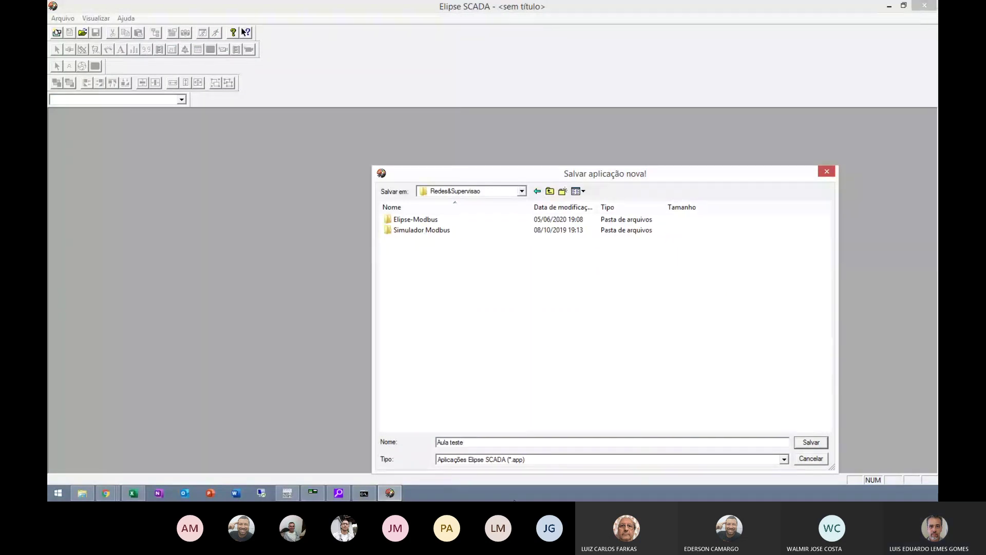
pyautogui.click(816, 444)
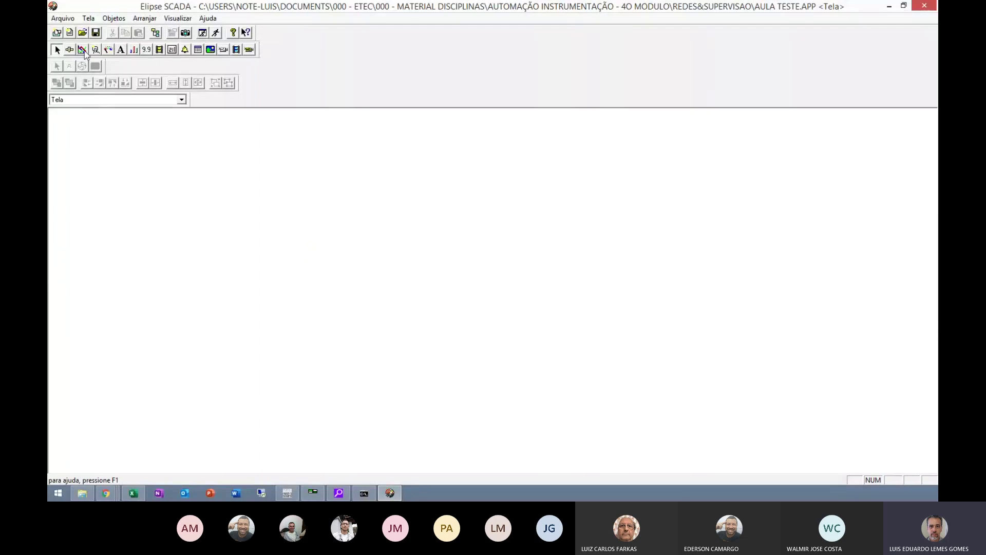
# Step: Open the Organizer and set the style of screen Tela1 to windowed (Janelada)
pyautogui.click(156, 35)
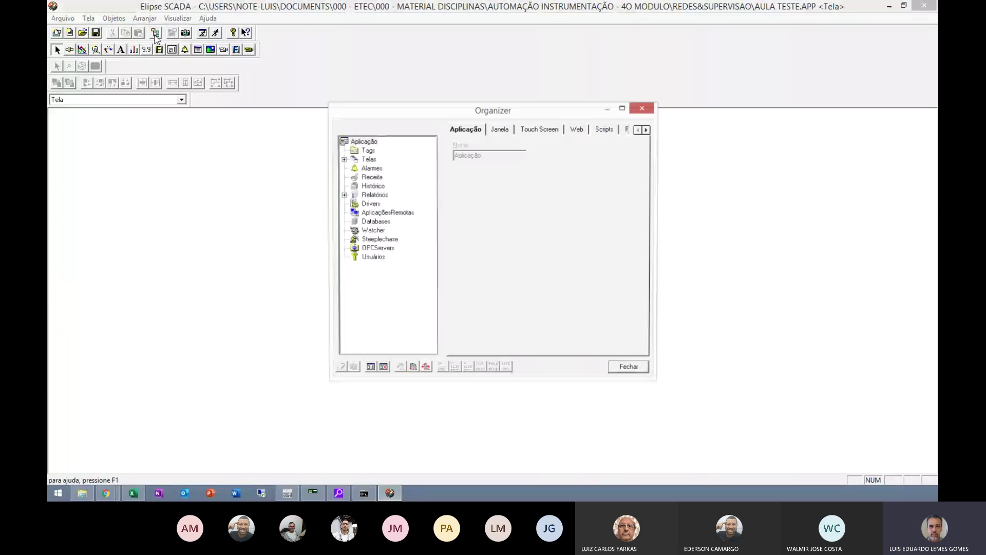
pyautogui.moveTo(436, 110)
pyautogui.mouseDown()
pyautogui.moveTo(436, 66)
pyautogui.moveTo(410, 51)
pyautogui.mouseUp()
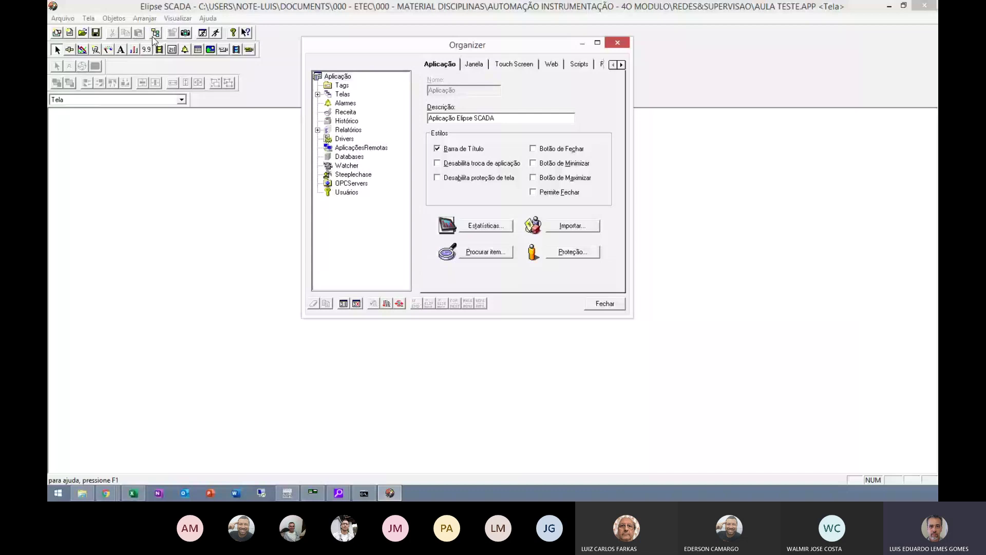
pyautogui.click(335, 108)
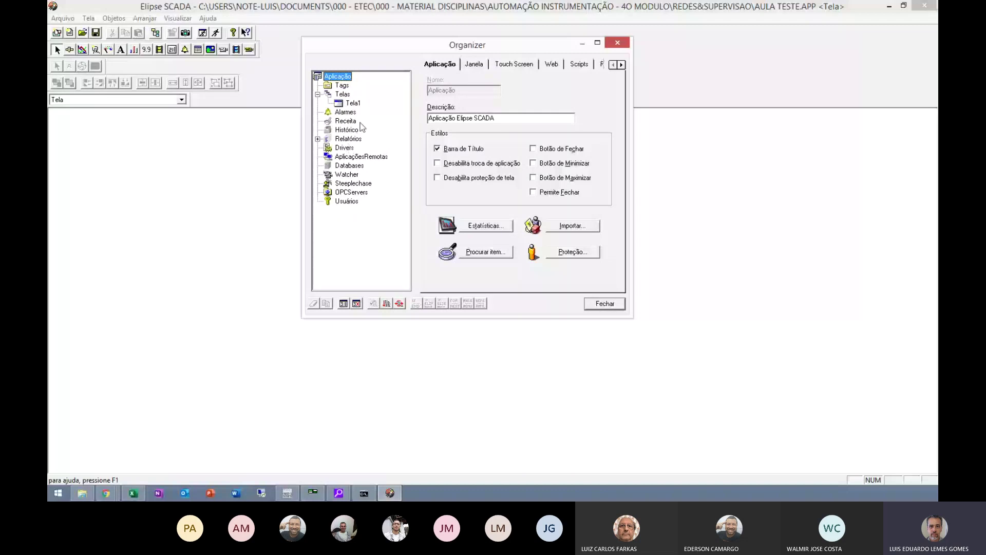
pyautogui.click(353, 103)
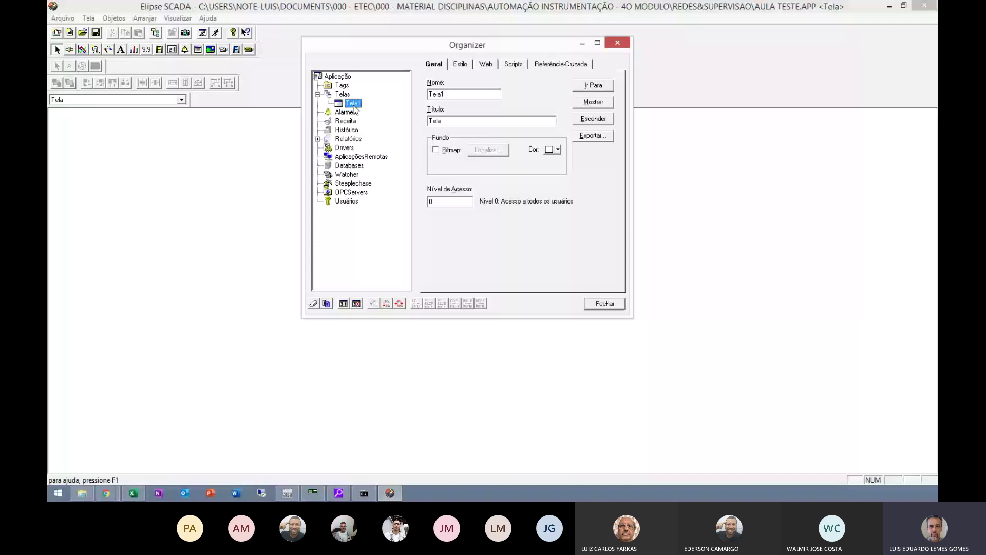
pyautogui.click(462, 64)
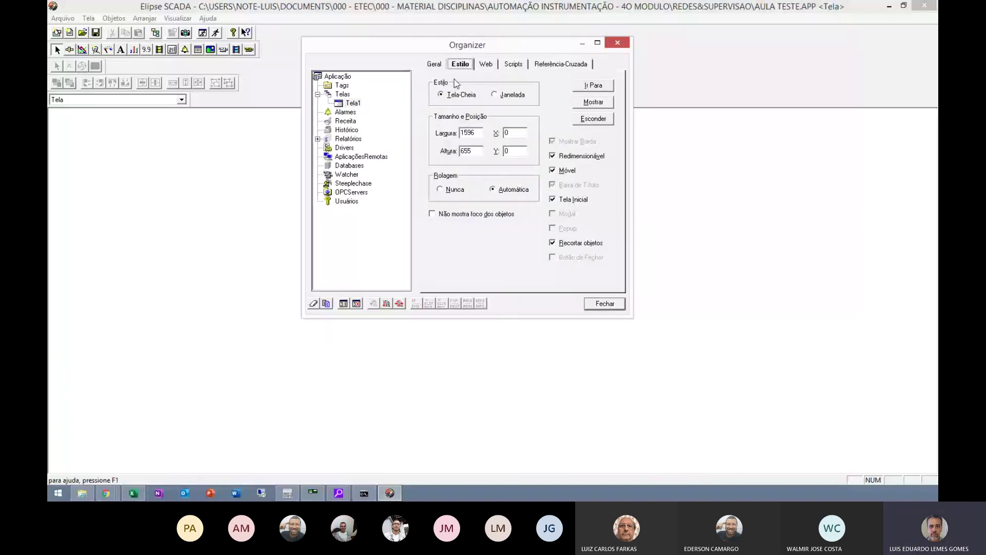
pyautogui.click(495, 95)
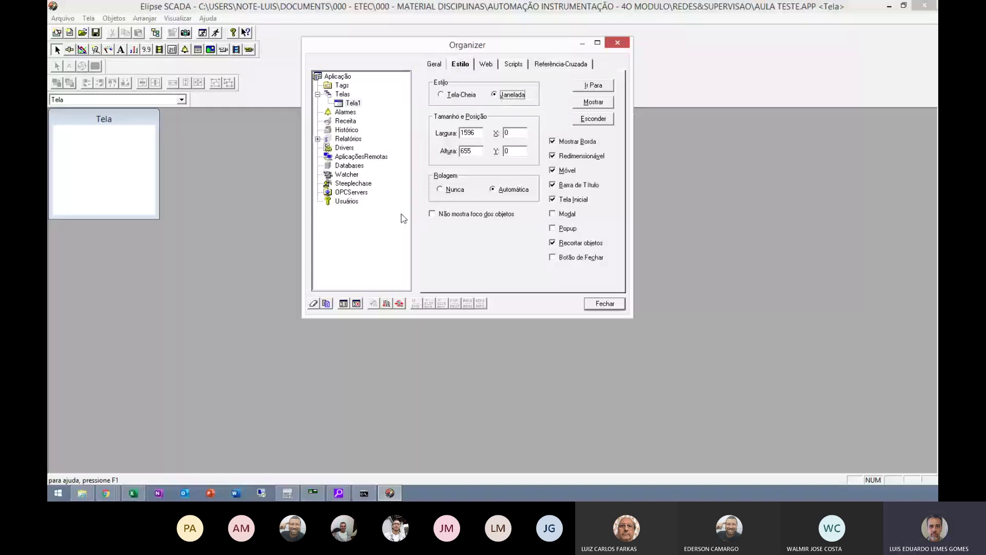
# Step: Enlarge the Tela1 window to about 835 by 440, then run the application briefly and return to editing
pyautogui.doubleClick(468, 133)
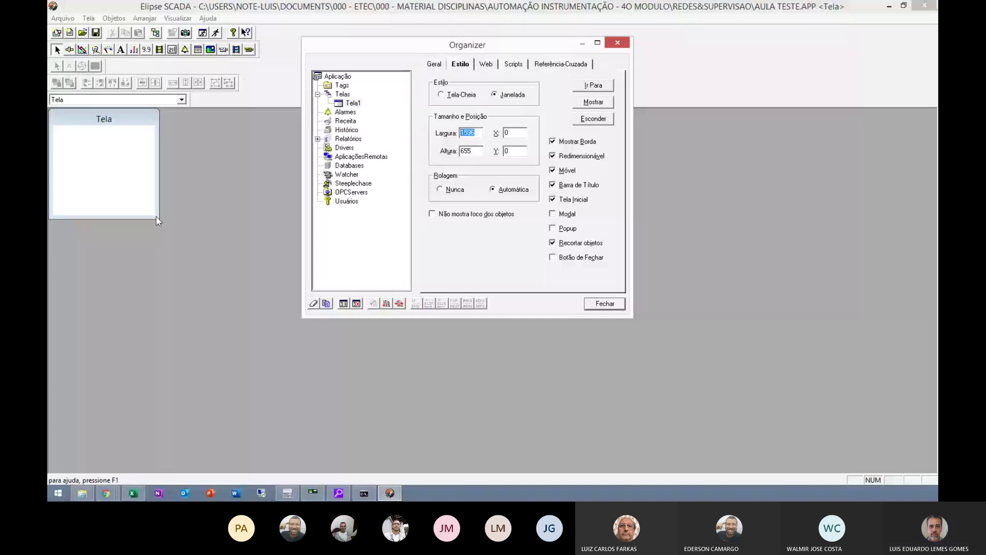
pyautogui.click(479, 133)
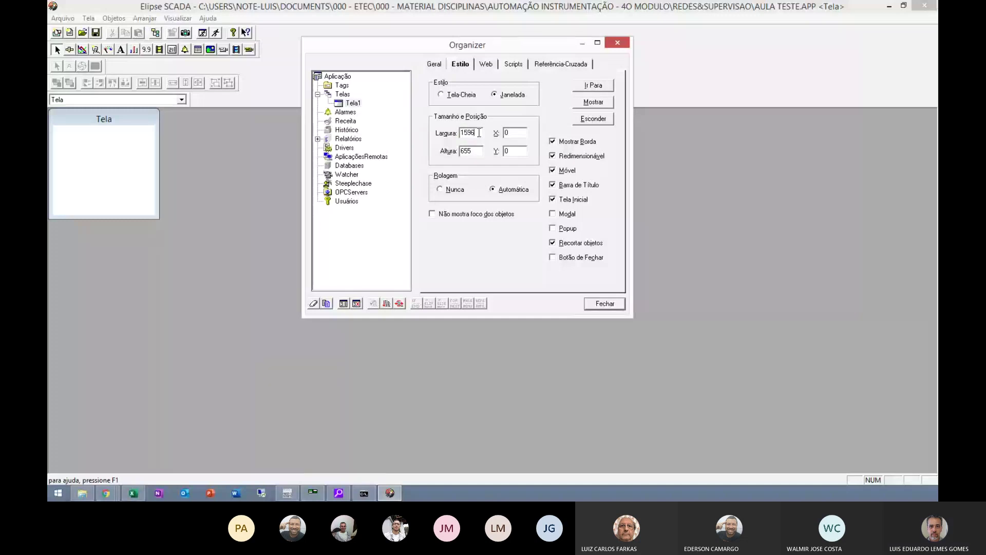
pyautogui.click(605, 304)
pyautogui.moveTo(159, 218); pyautogui.dragTo(509, 351)
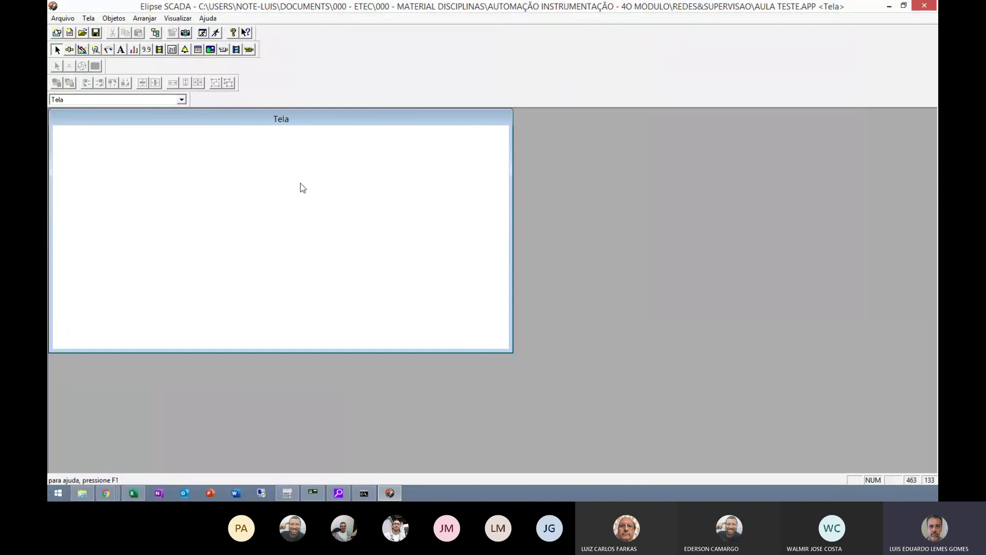
pyautogui.click(217, 33)
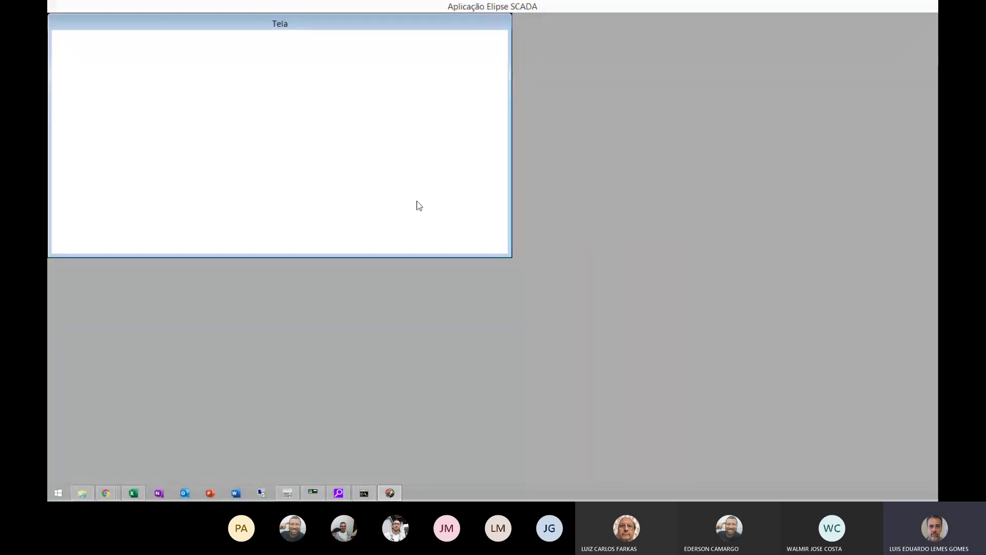
pyautogui.hotkey('alt', 'F4')
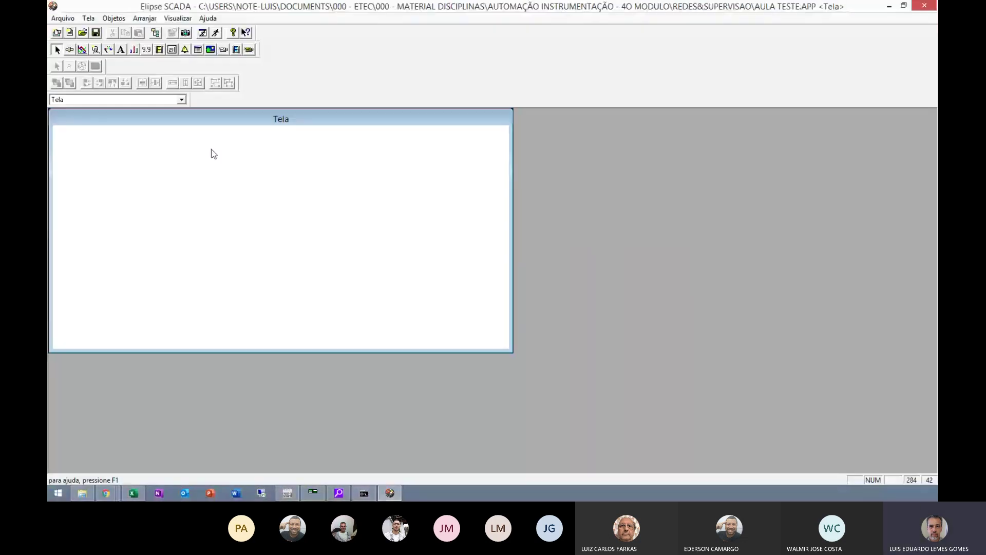
# Step: Review Tela1's style, web, scripts, cross-reference and general properties in the Organizer
pyautogui.click(155, 33)
pyautogui.click(485, 131)
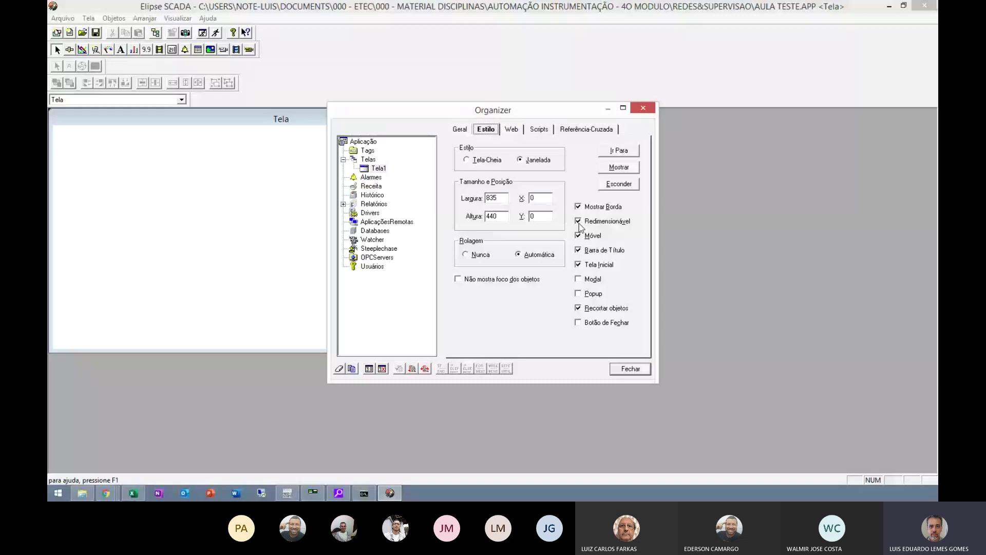
pyautogui.click(582, 281)
pyautogui.click(580, 280)
pyautogui.click(512, 130)
pyautogui.click(539, 129)
pyautogui.click(585, 130)
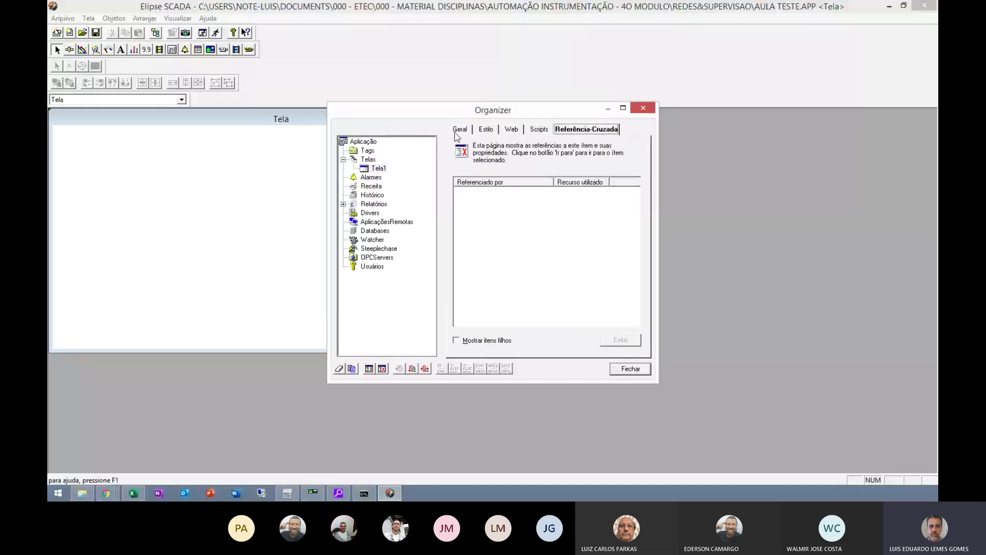
pyautogui.click(459, 130)
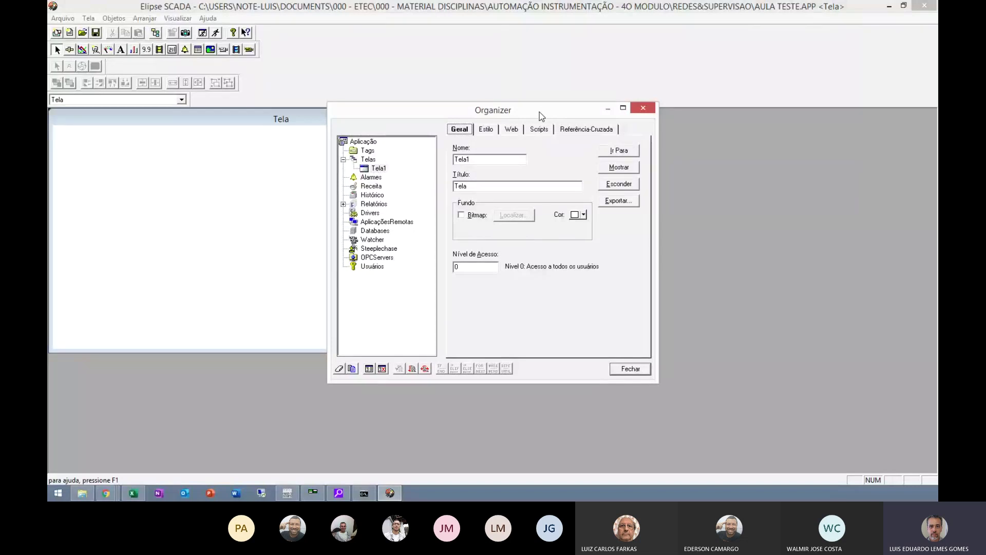
# Step: Move the Organizer beside the Tela1 window and add a new driver from Modbus.dll in the Elipse-Modbus folder
pyautogui.moveTo(539, 111); pyautogui.dragTo(744, 58)
pyautogui.click(560, 86)
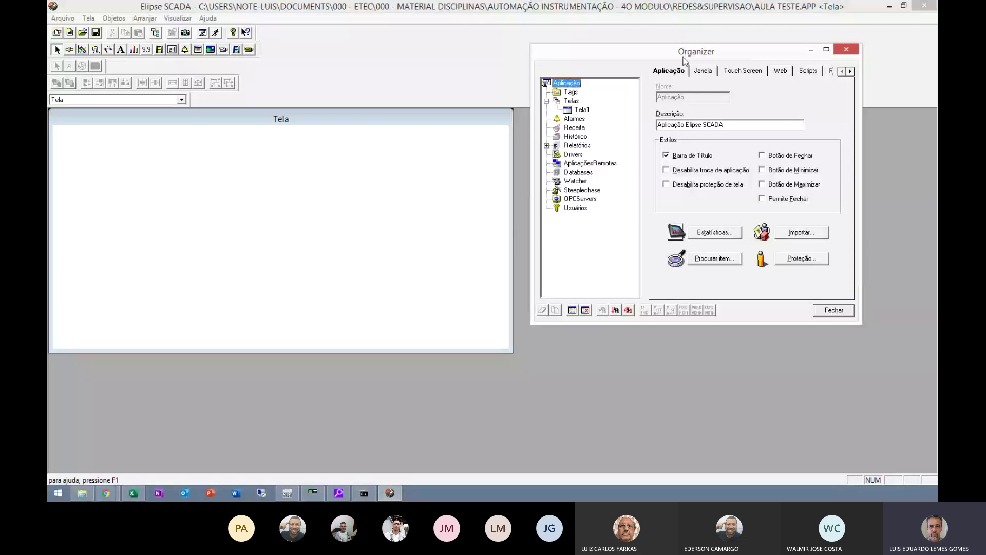
pyautogui.click(565, 155)
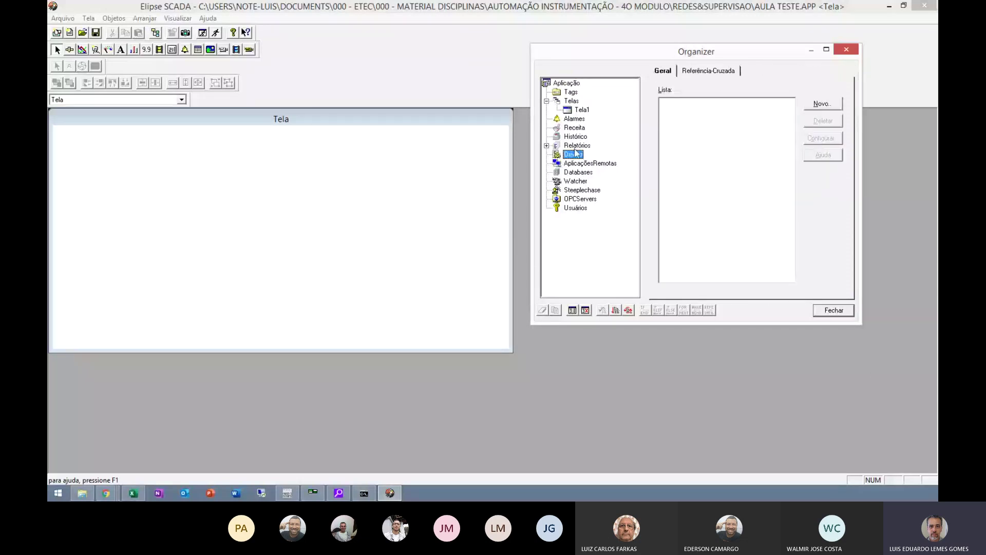
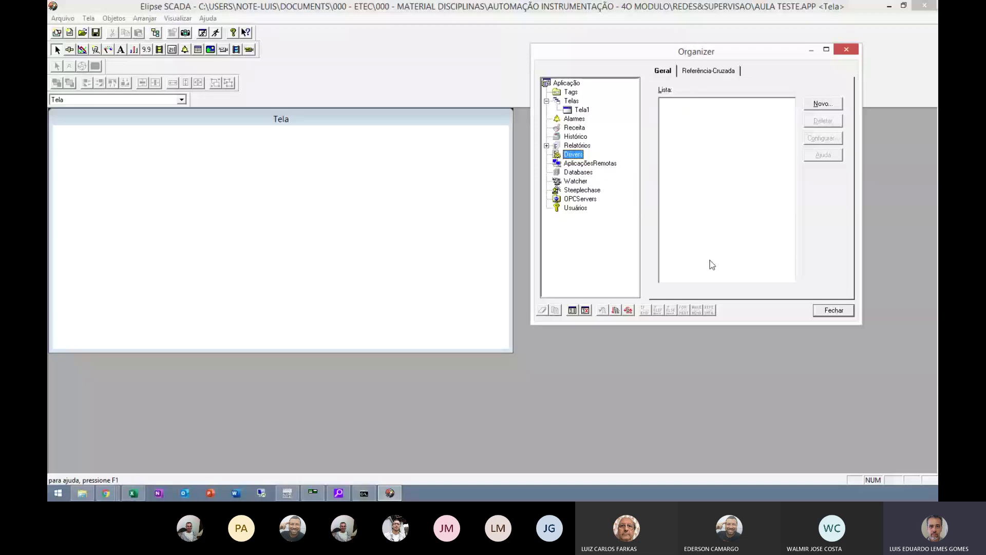
pyautogui.click(824, 104)
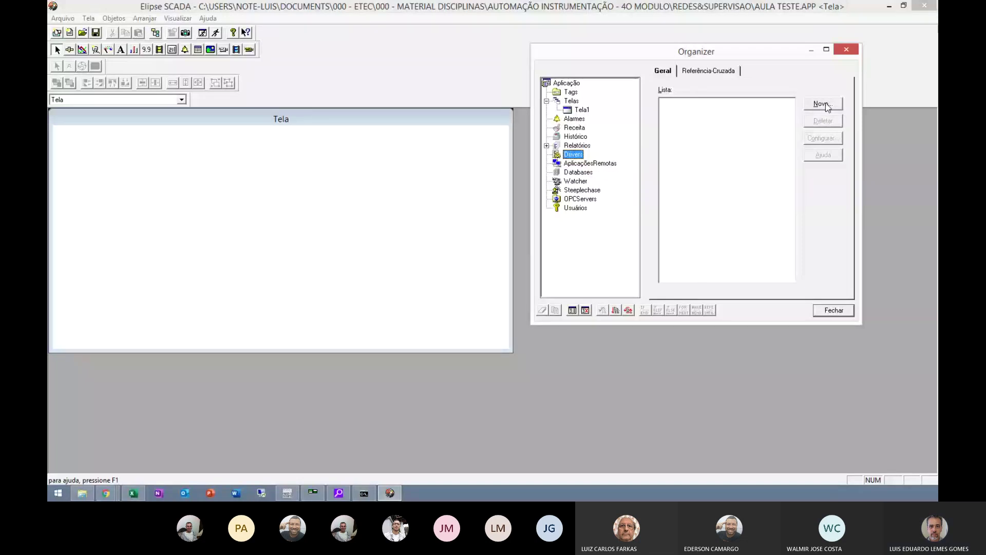
pyautogui.doubleClick(514, 161)
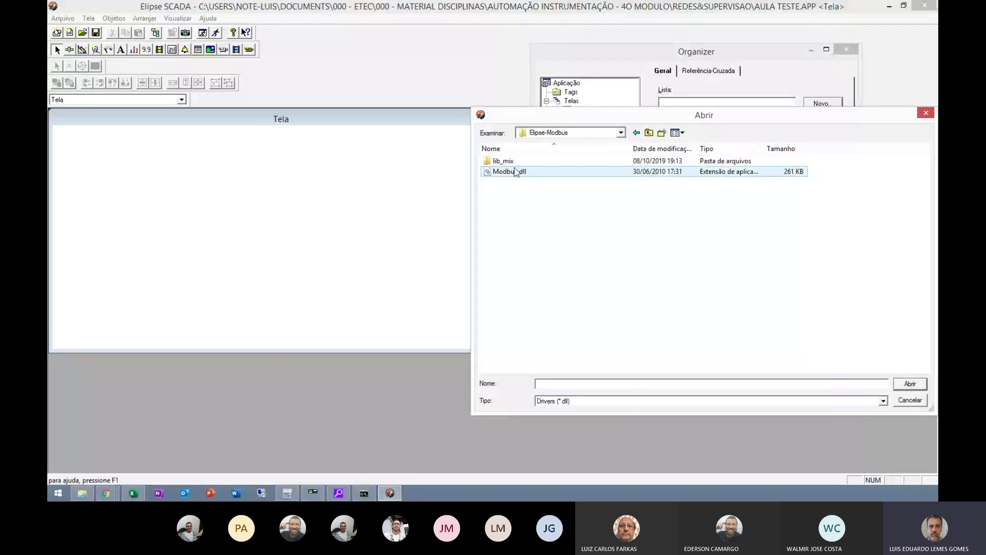
pyautogui.click(516, 174)
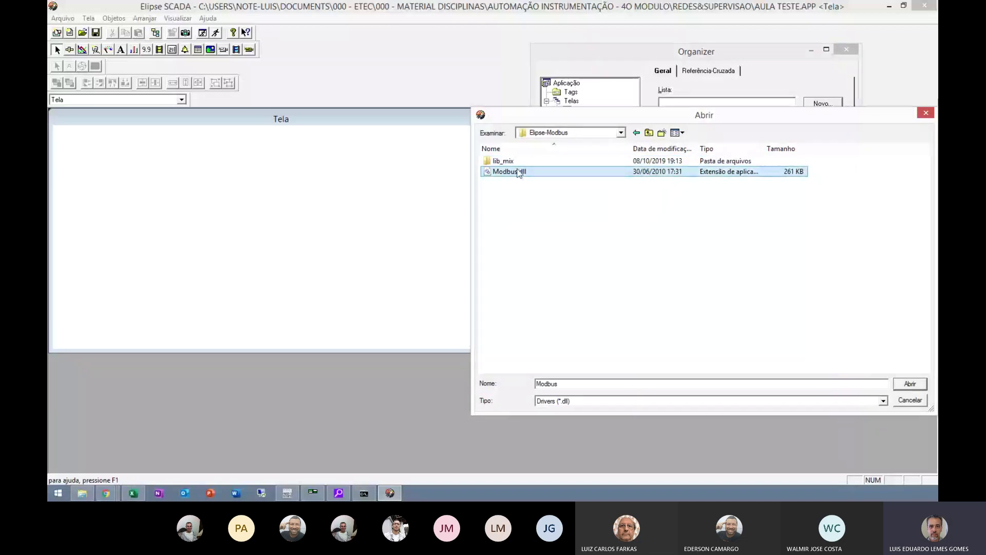
pyautogui.doubleClick(517, 172)
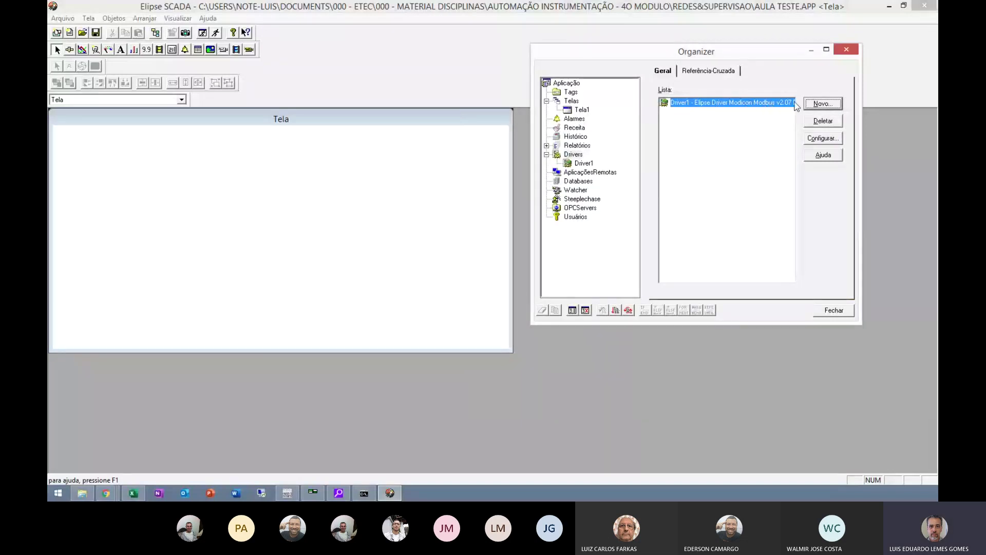
# Step: In the new driver's extra settings, add Modbus operation 08 with read function 04, write function 16 and word data
pyautogui.click(833, 139)
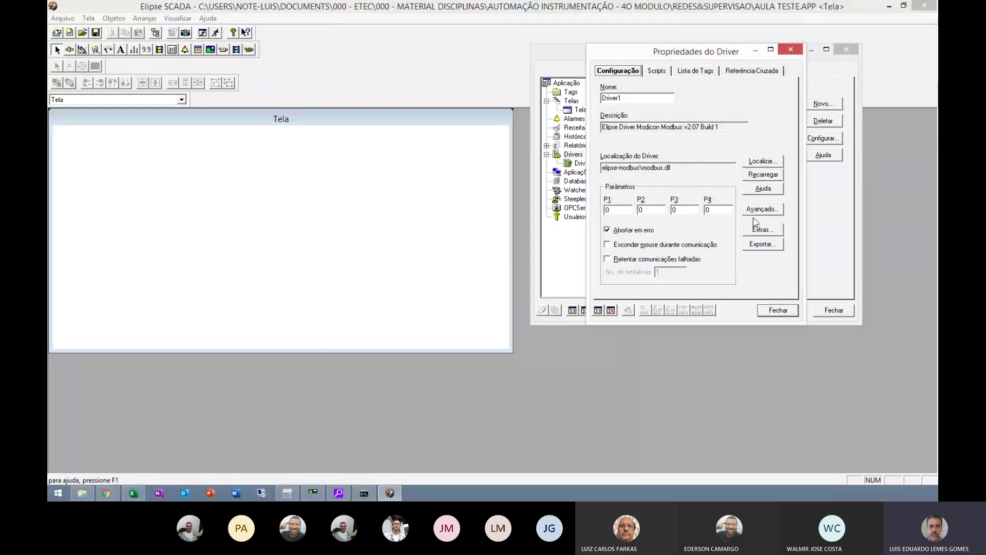
pyautogui.click(765, 231)
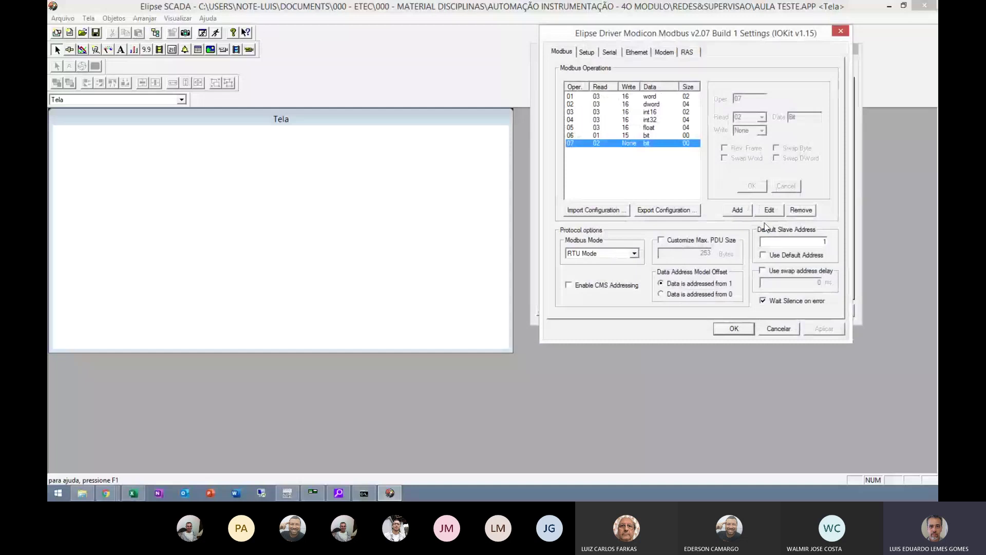
pyautogui.moveTo(744, 38); pyautogui.dragTo(580, 125)
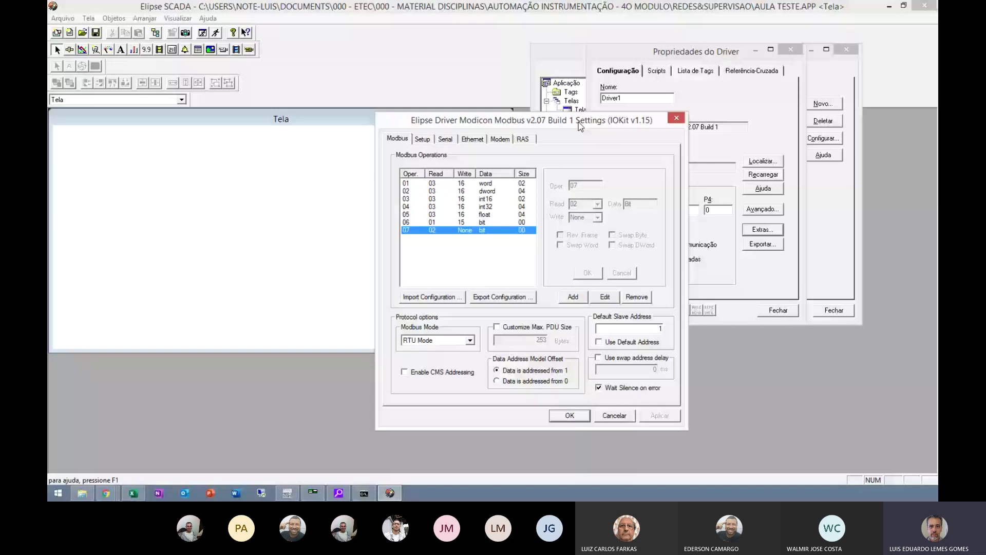
pyautogui.moveTo(578, 122); pyautogui.dragTo(587, 126)
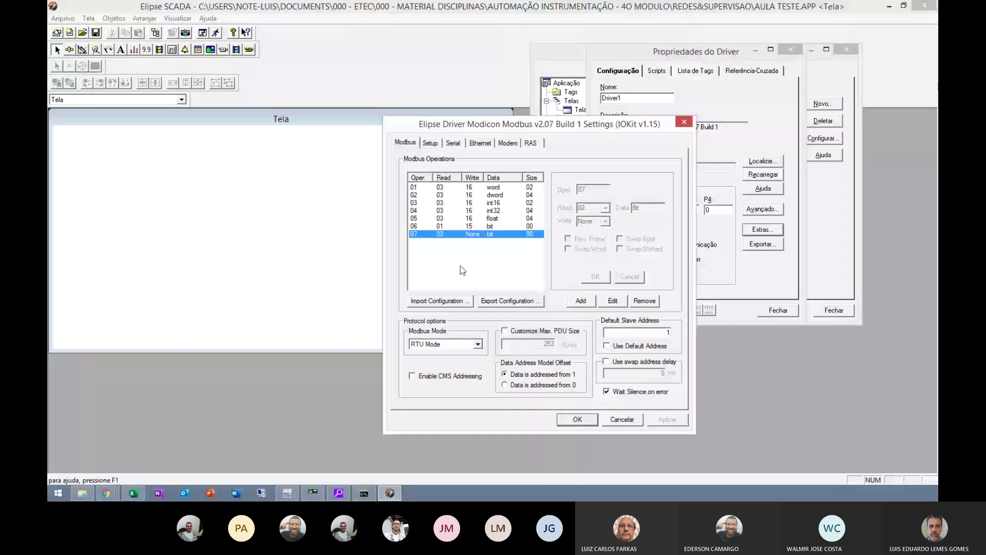
pyautogui.click(581, 301)
pyautogui.click(606, 208)
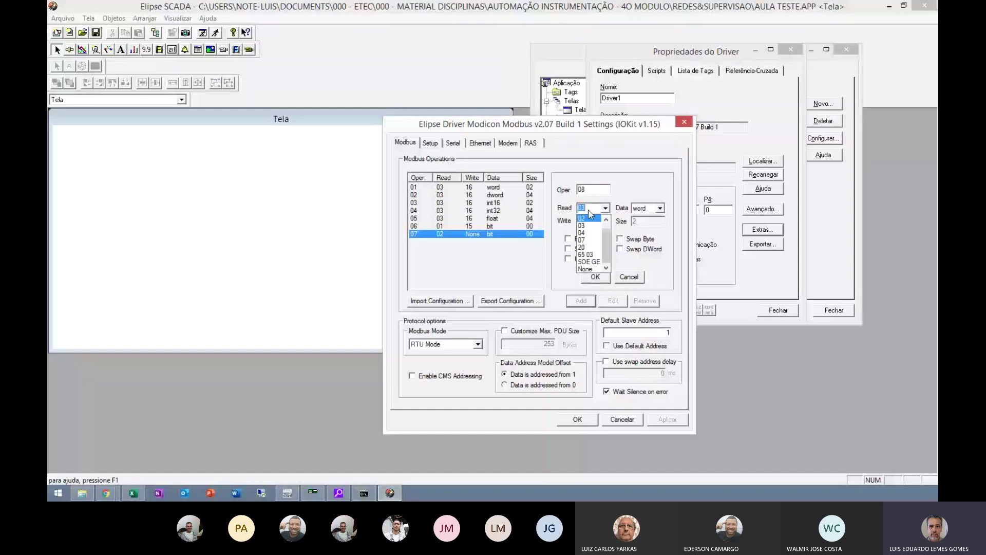
pyautogui.click(585, 234)
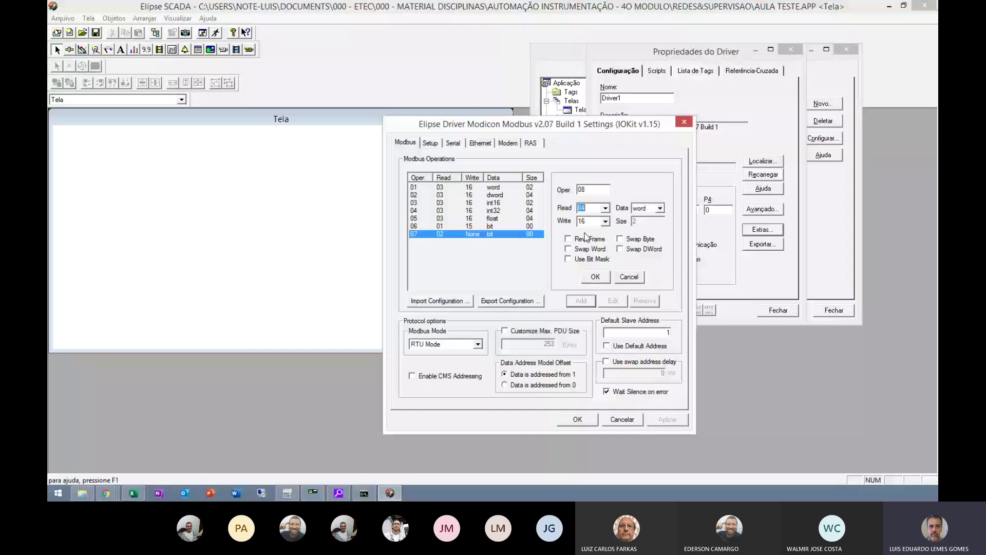
pyautogui.press('Tab')
pyautogui.click(594, 278)
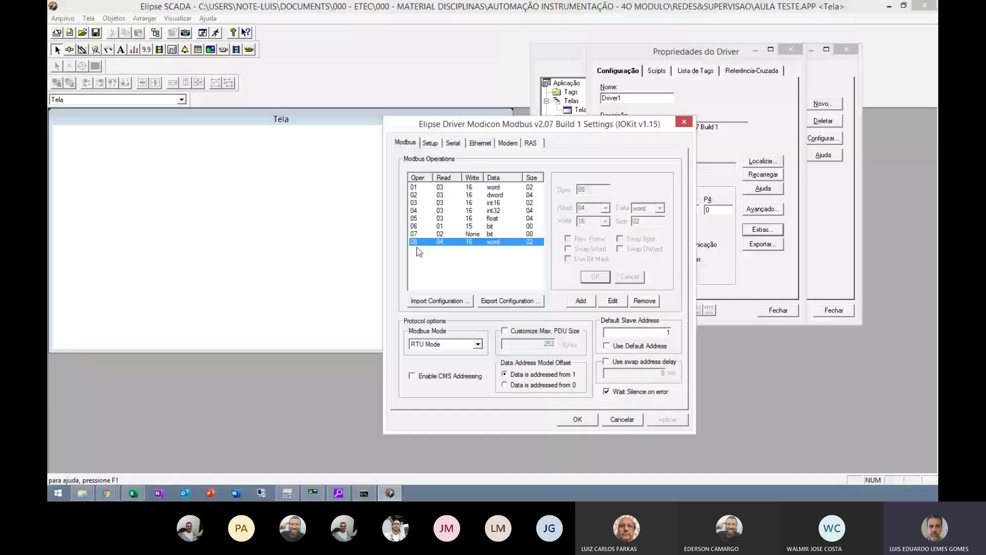
pyautogui.click(419, 252)
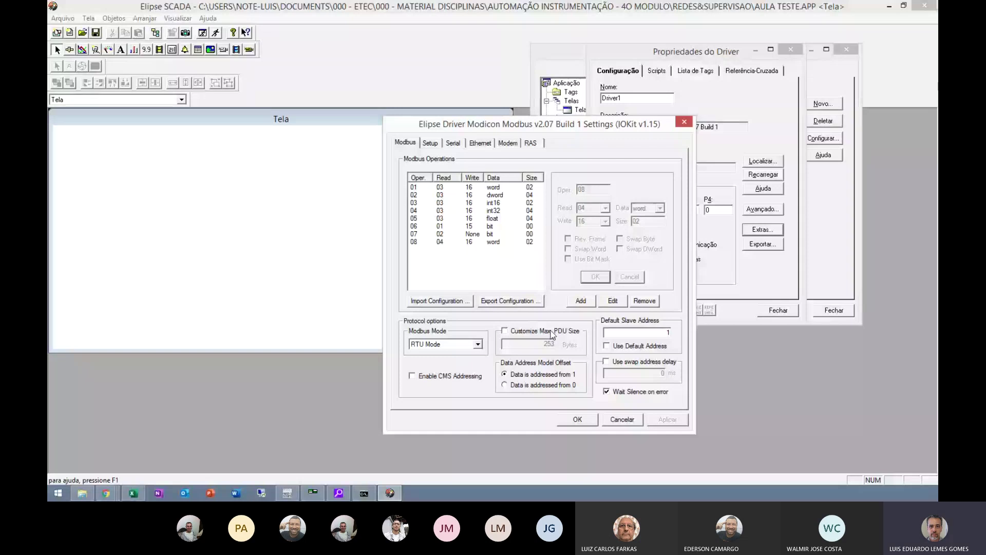
# Step: Set the driver's Modbus mode to ModbusTCP
pyautogui.click(478, 345)
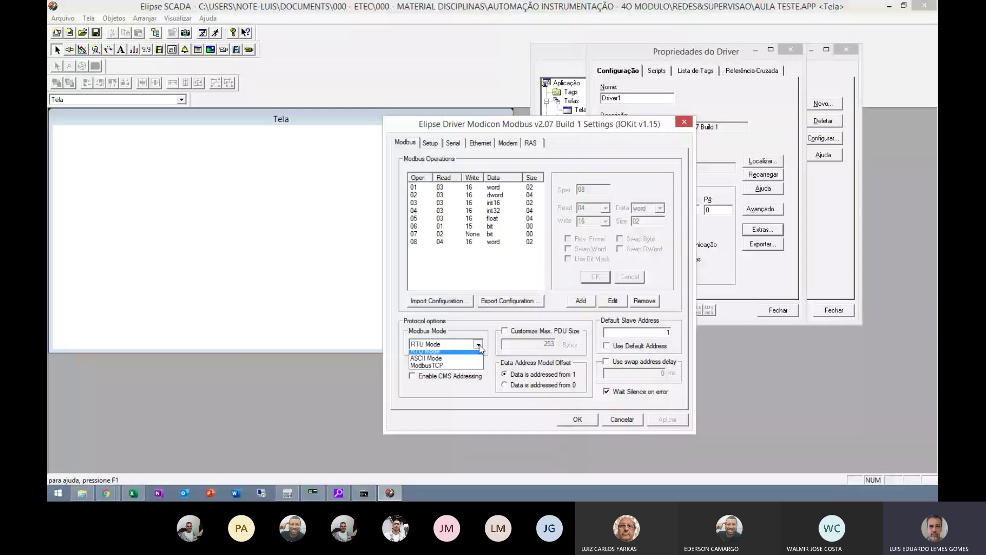
pyautogui.click(445, 368)
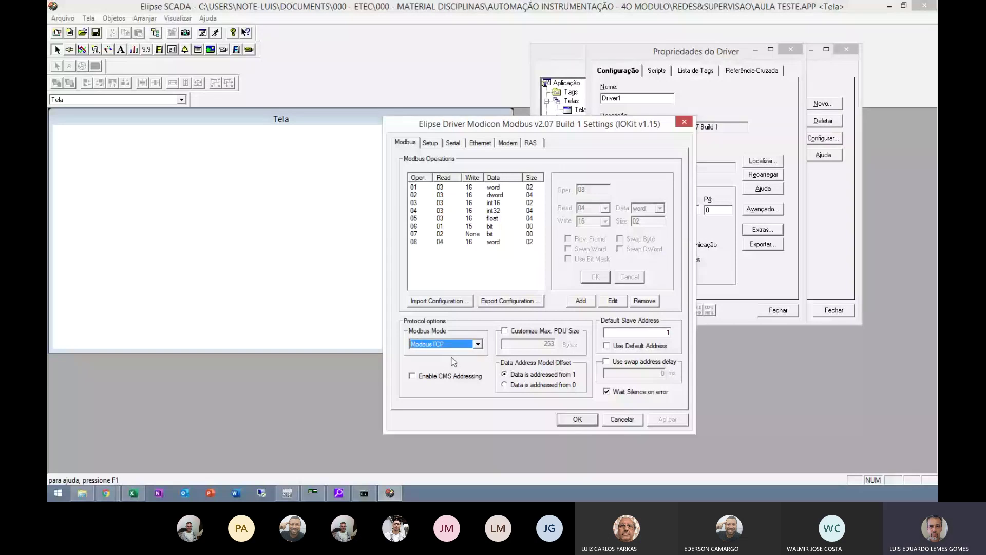
# Step: Set the Modbus driver's physical layer to Ethernet
pyautogui.click(430, 143)
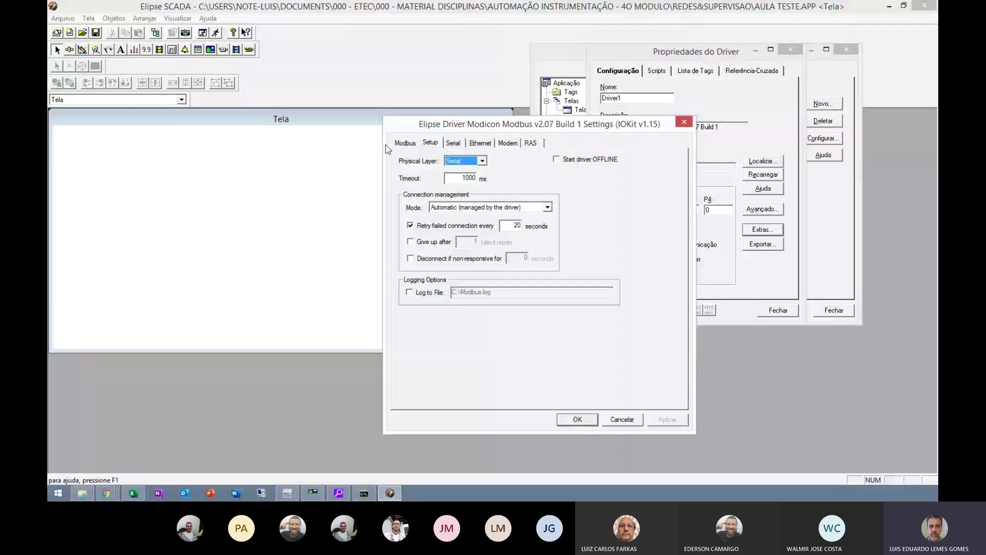
pyautogui.click(483, 161)
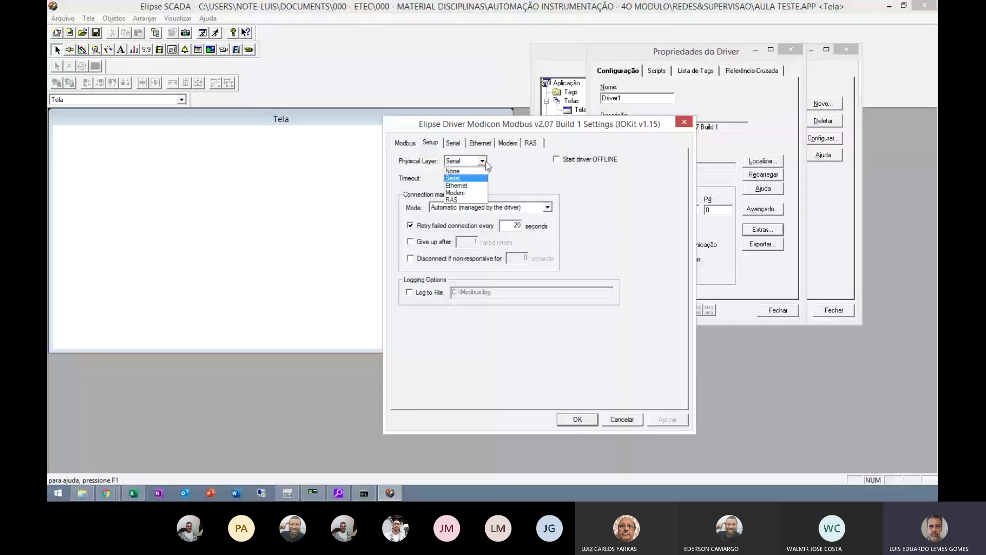
pyautogui.click(462, 176)
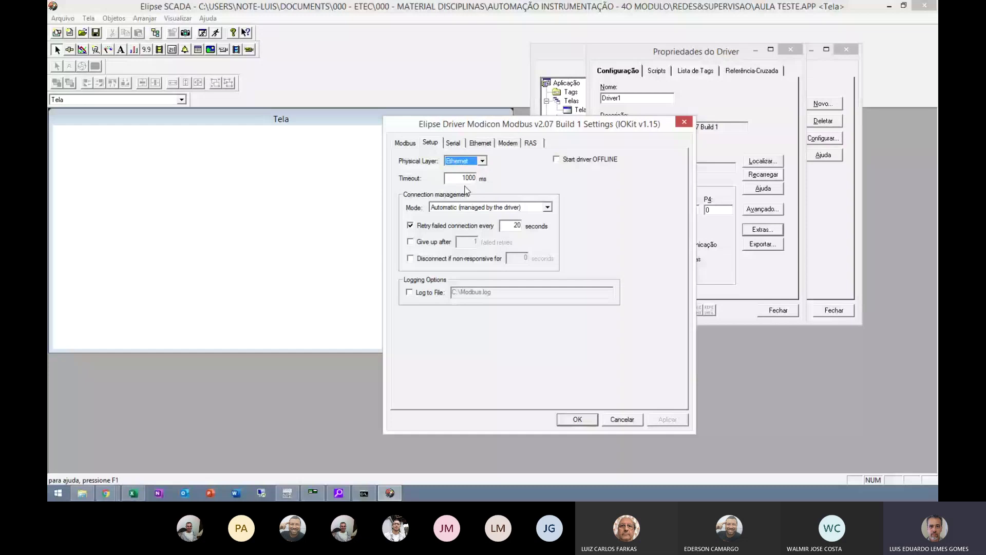
# Step: Set the driver's Ethernet connection IP to 192.168.0.49, review the modem and RAS settings, and save and close the driver properties
pyautogui.click(454, 145)
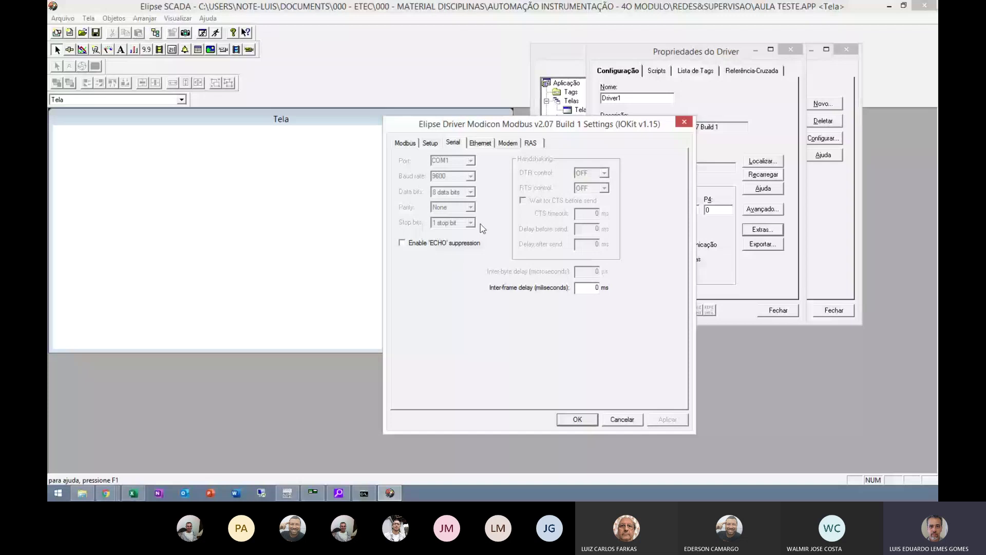
pyautogui.click(480, 143)
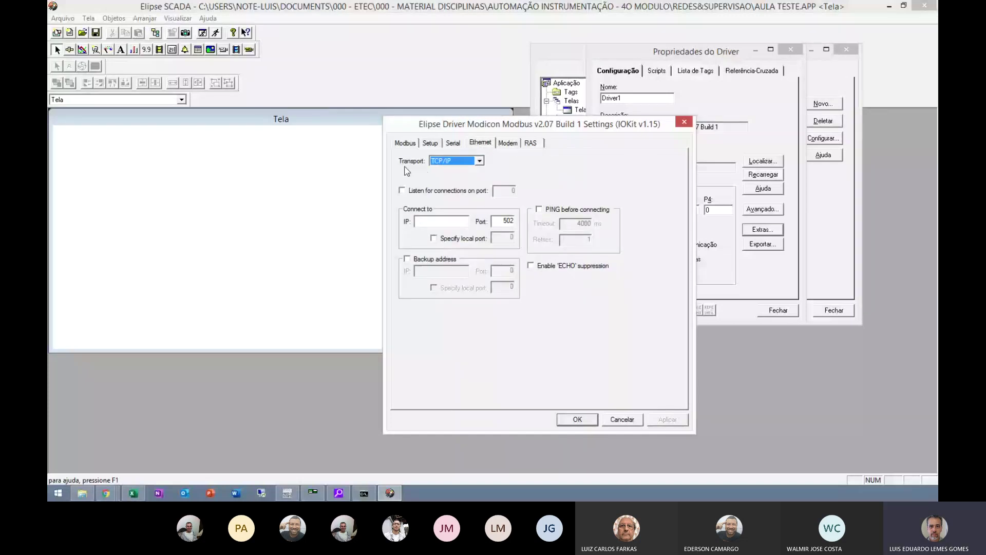
pyautogui.click(440, 222)
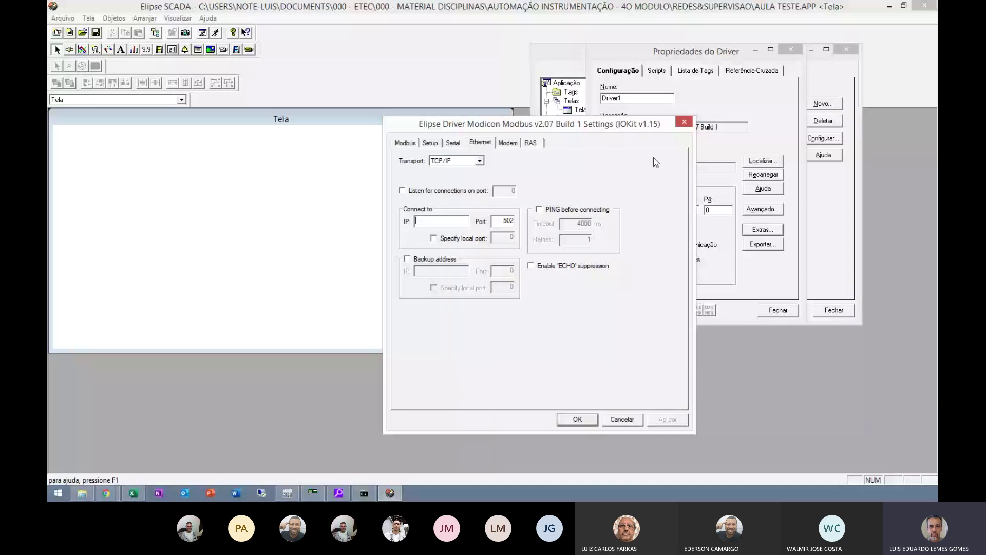
pyautogui.write('192.168.0.49')
pyautogui.moveTo(499, 225); pyautogui.dragTo(529, 224)
pyautogui.click(508, 142)
pyautogui.click(531, 143)
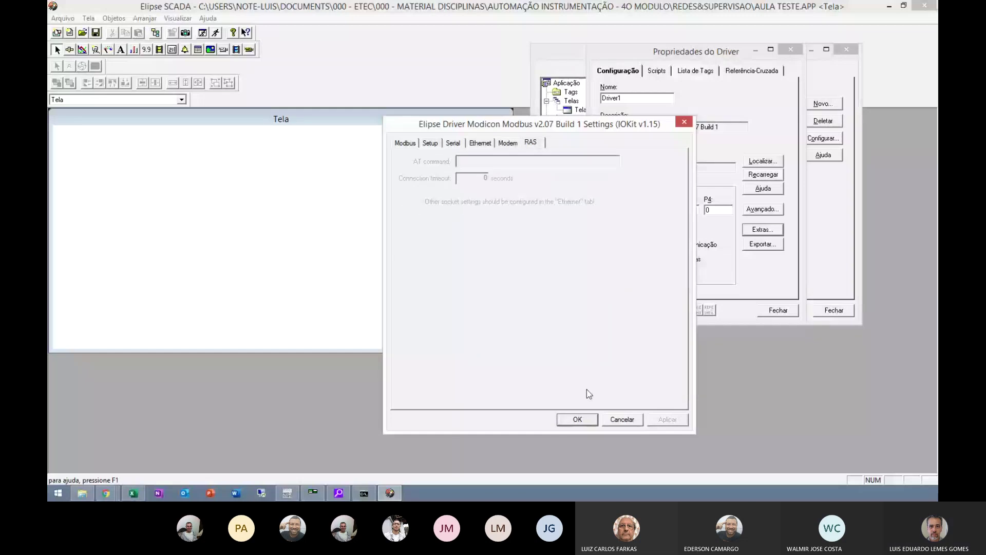
pyautogui.click(578, 420)
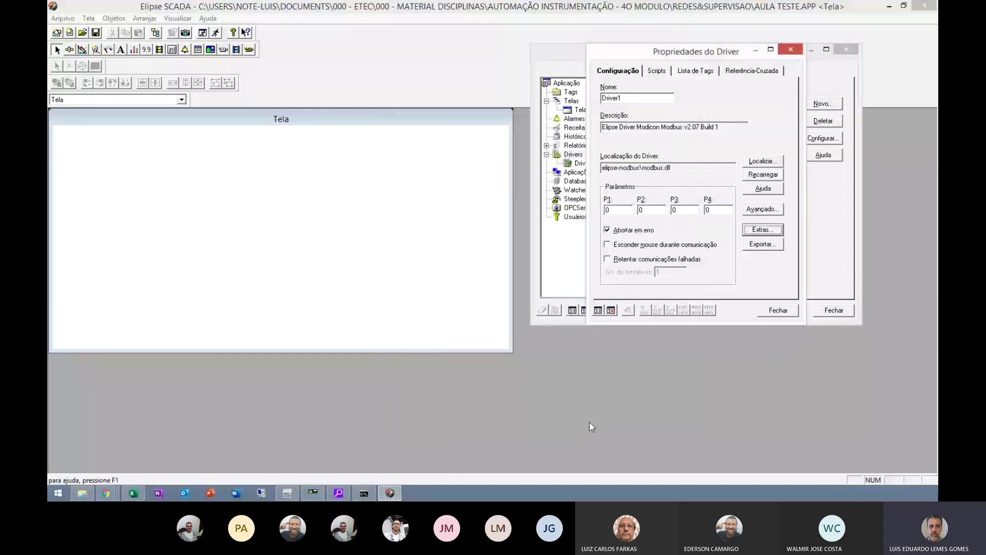
pyautogui.click(779, 311)
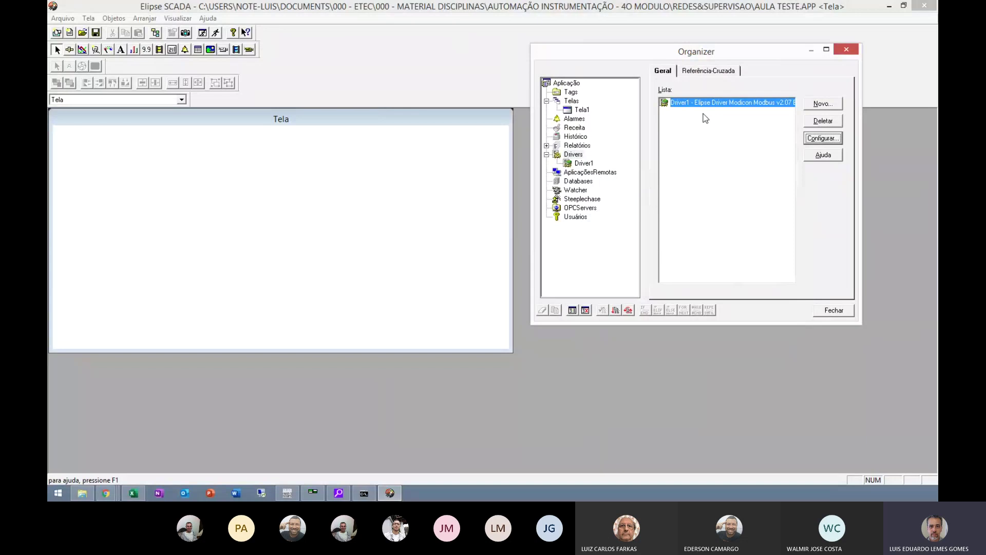
# Step: Create two Tag PLC tags, starting at tag001, in the application's main tag group
pyautogui.click(570, 92)
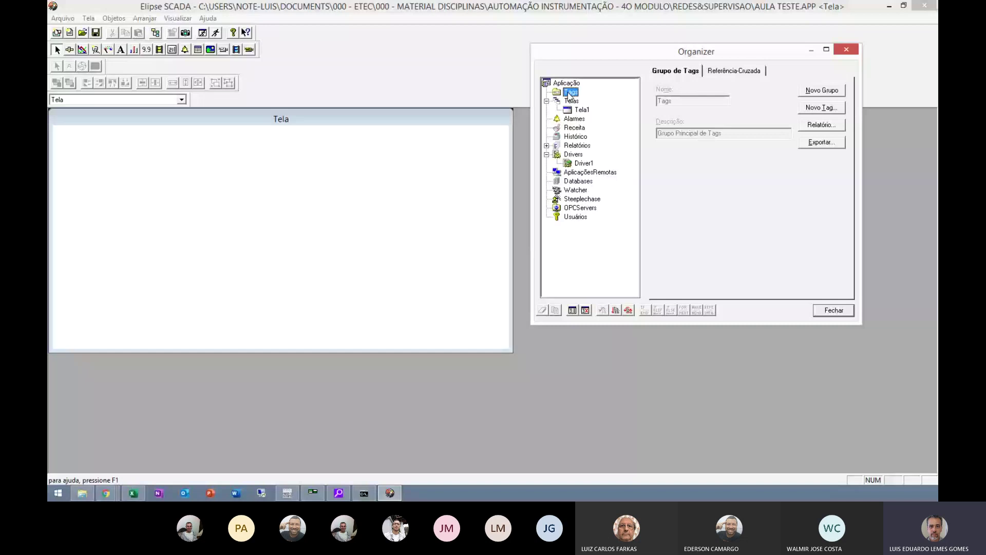
pyautogui.click(822, 107)
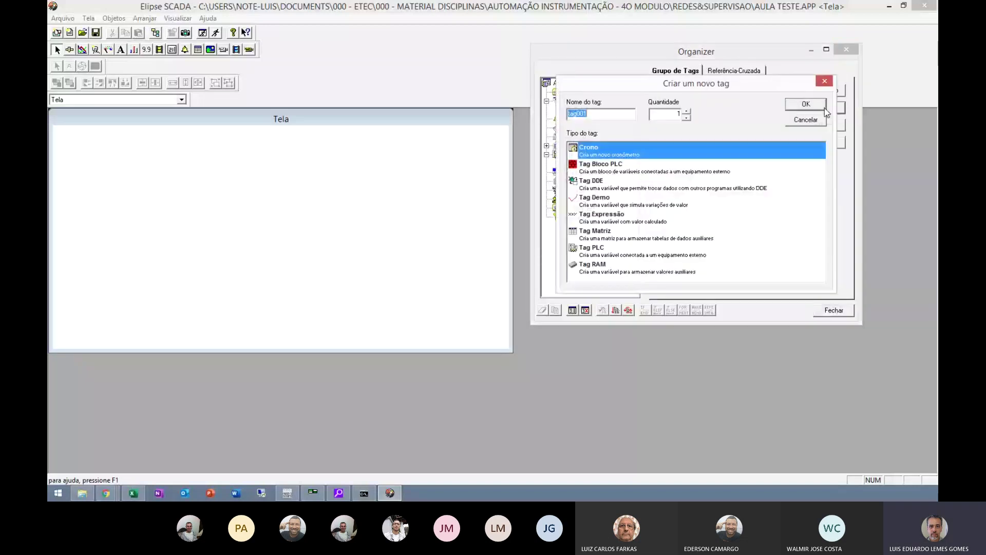
pyautogui.click(600, 251)
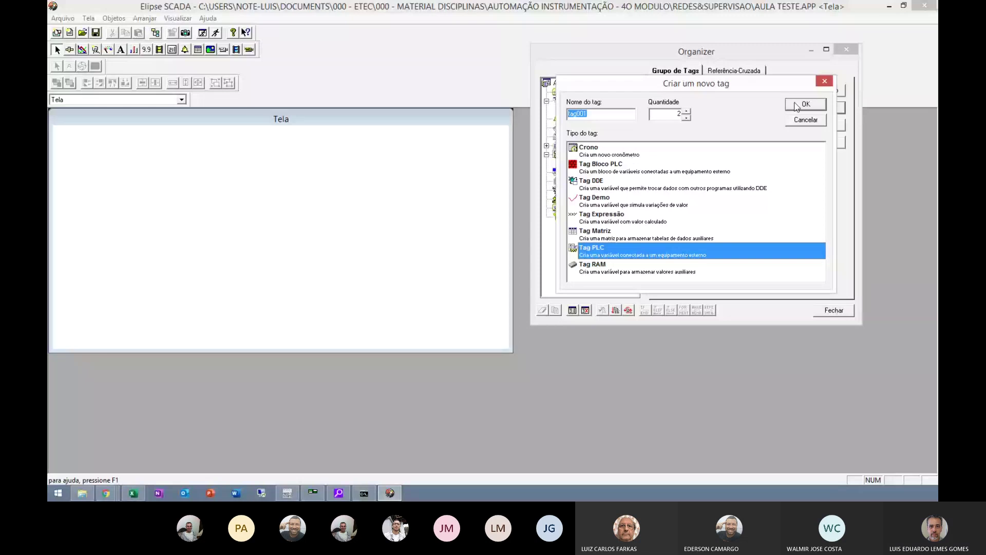
pyautogui.click(687, 111)
pyautogui.click(688, 110)
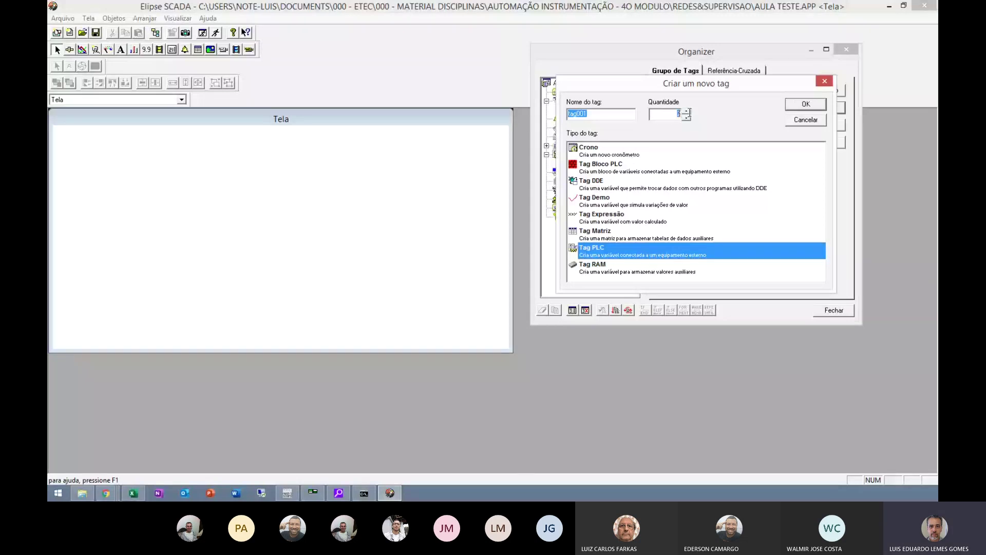
pyautogui.click(809, 105)
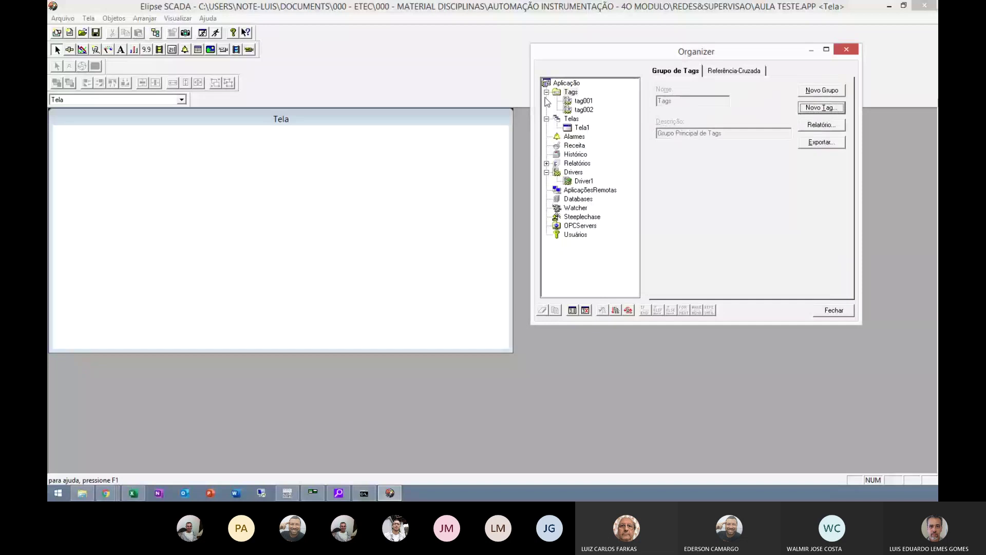
# Step: Set tag001's N1 to 10, N2 to 8 and N4 to 1, and test-read its value
pyautogui.click(588, 103)
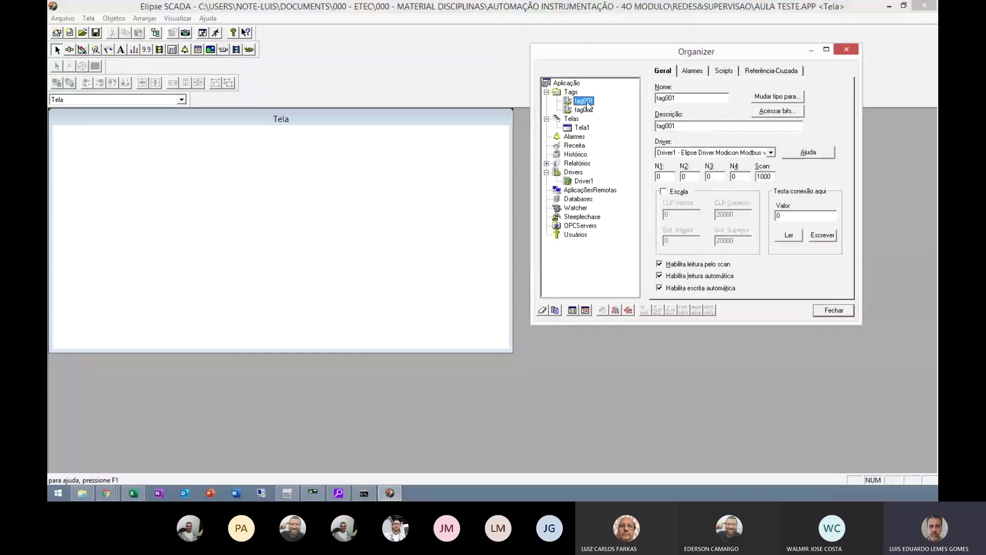
pyautogui.click(659, 179)
pyautogui.write('1')
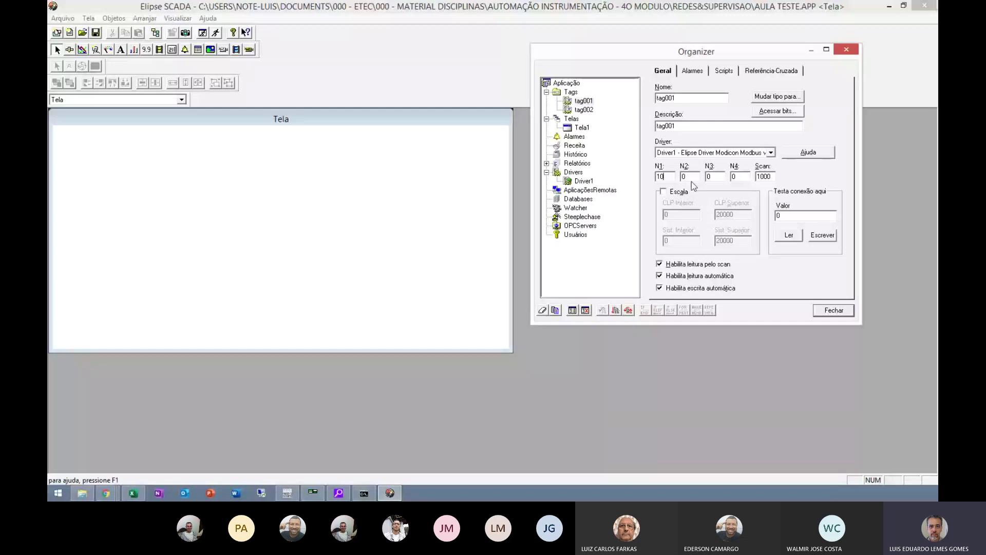
pyautogui.press('Tab')
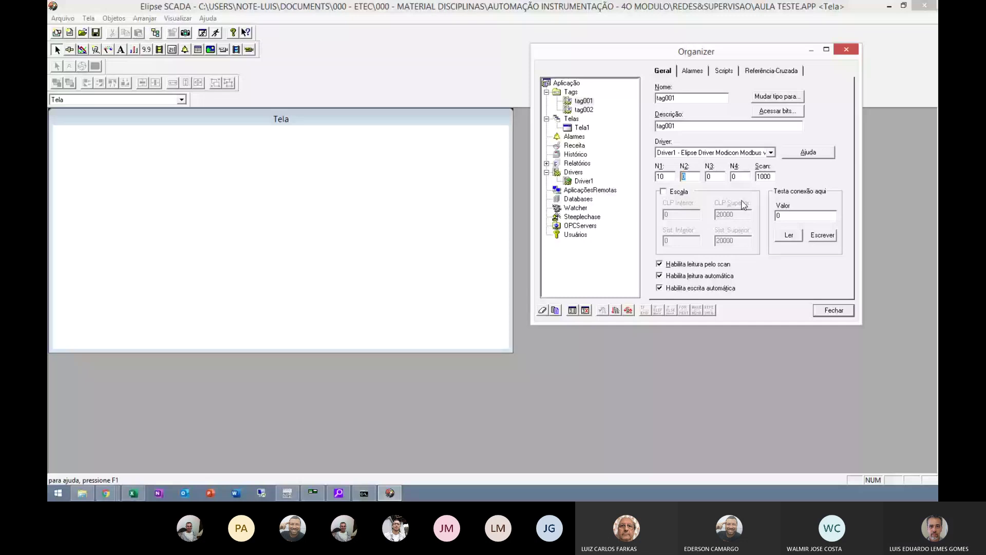
pyautogui.write('8')
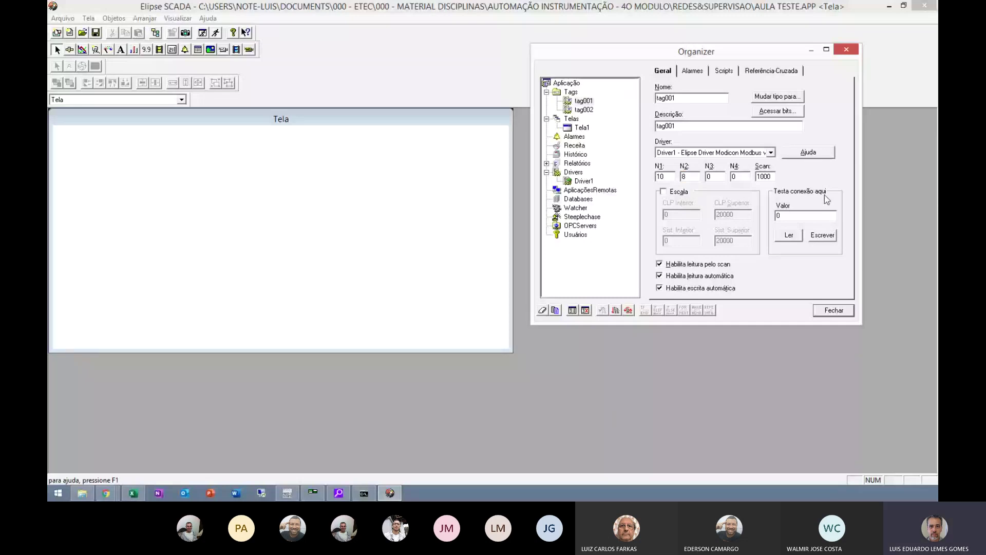
pyautogui.press('Tab')
pyautogui.press('Tab')
pyautogui.write('1')
pyautogui.click(792, 238)
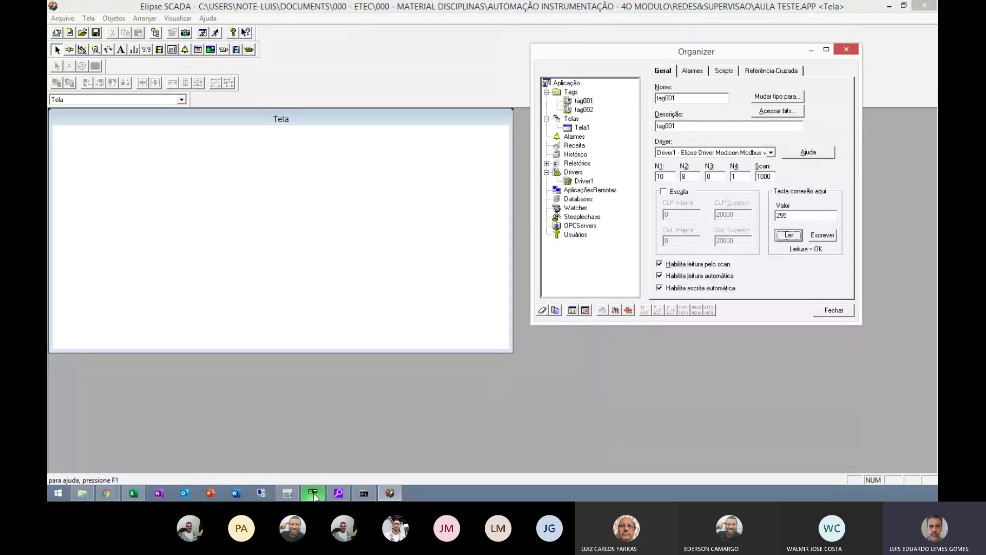
# Step: Switch to ModSim32, set device 10's input register 30001 to 333, and read tag001 again in Elipse SCADA
pyautogui.click(287, 493)
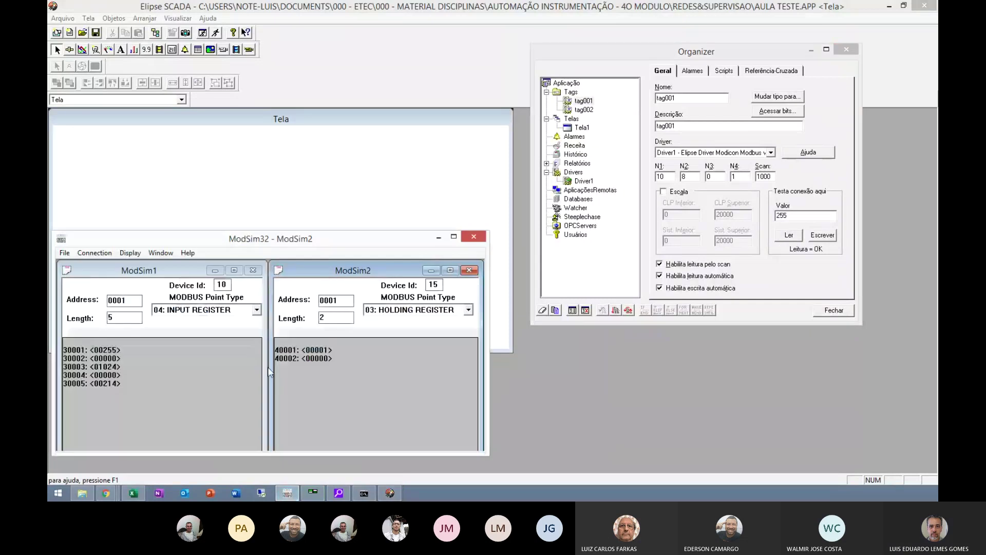
pyautogui.doubleClick(103, 350)
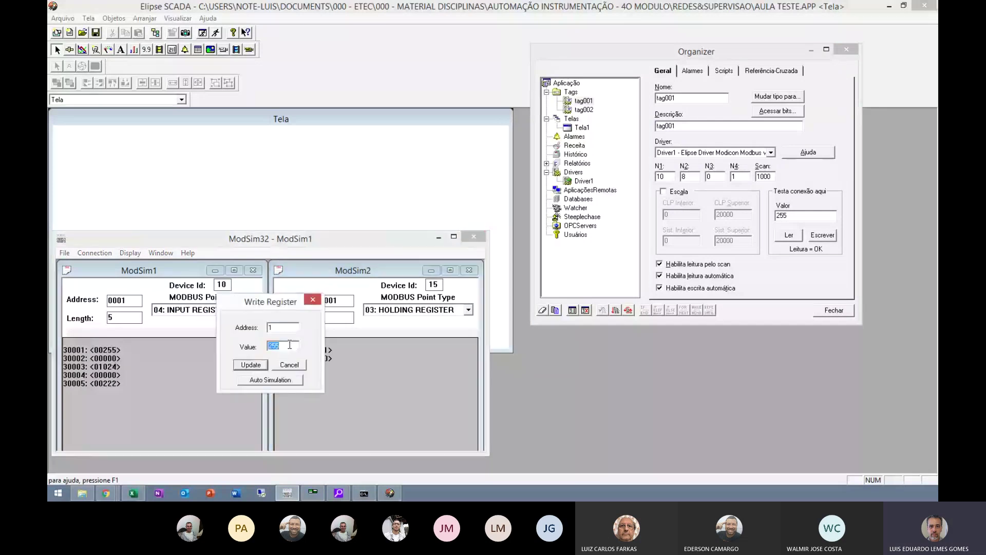
pyautogui.write('333')
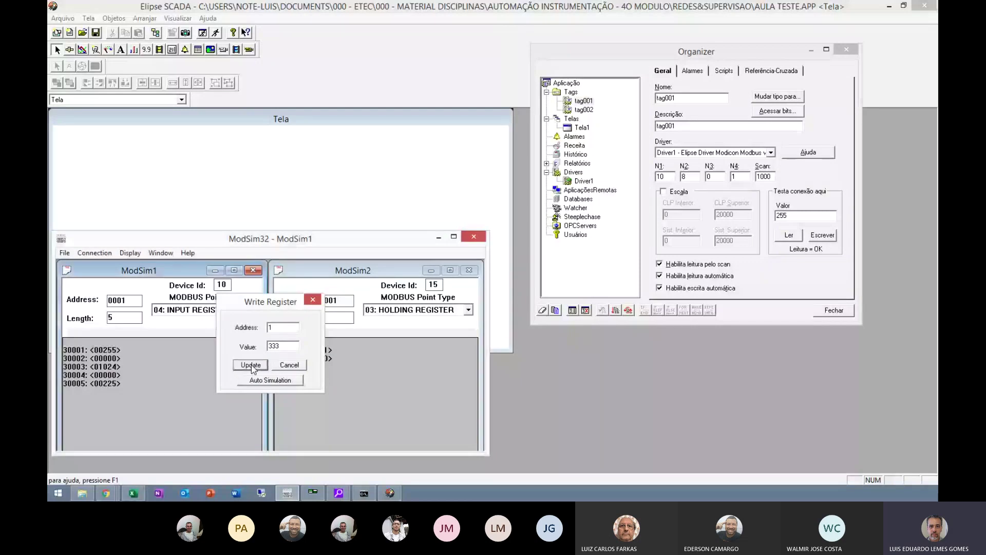
pyautogui.click(250, 365)
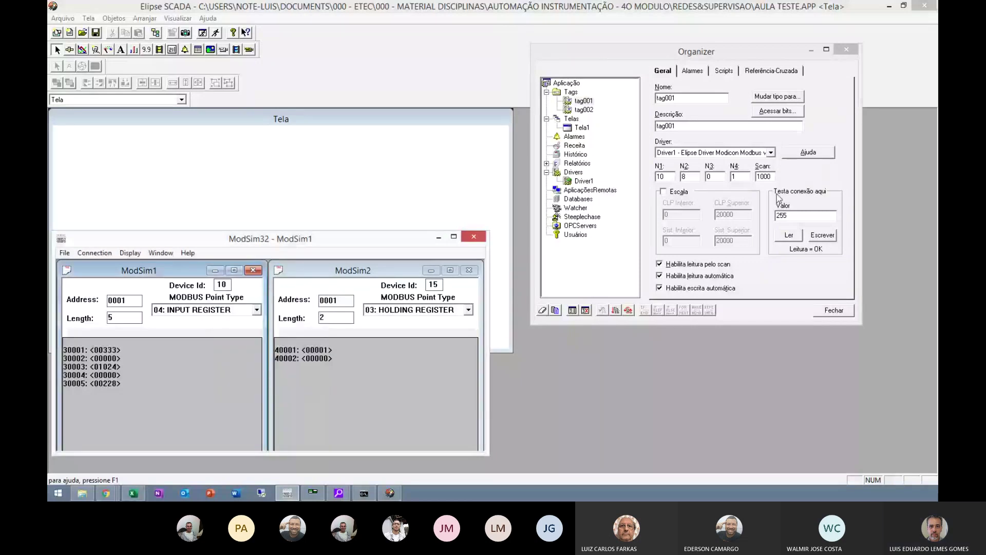
pyautogui.click(790, 235)
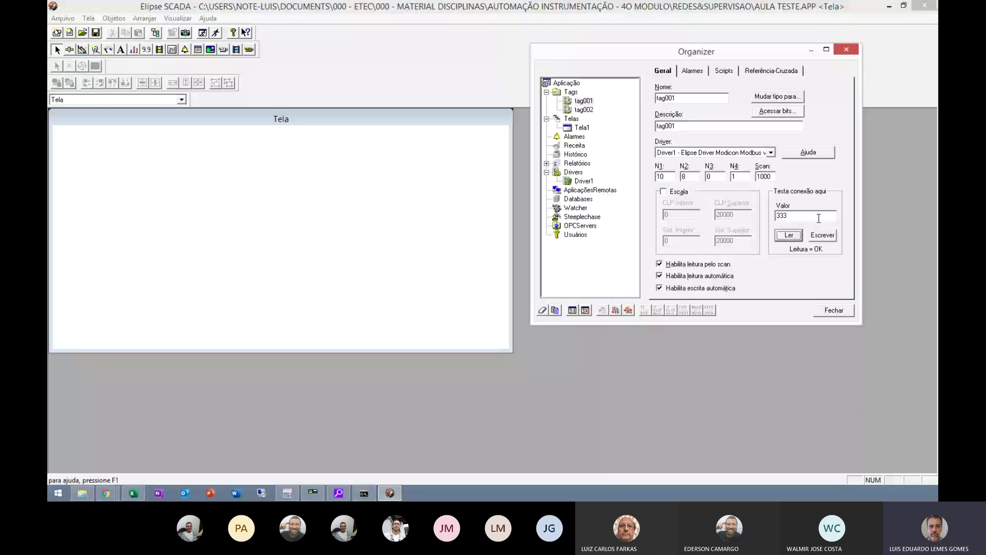
# Step: Change both the name and the description of tag001 to Temperatura
pyautogui.moveTo(683, 97); pyautogui.dragTo(605, 95)
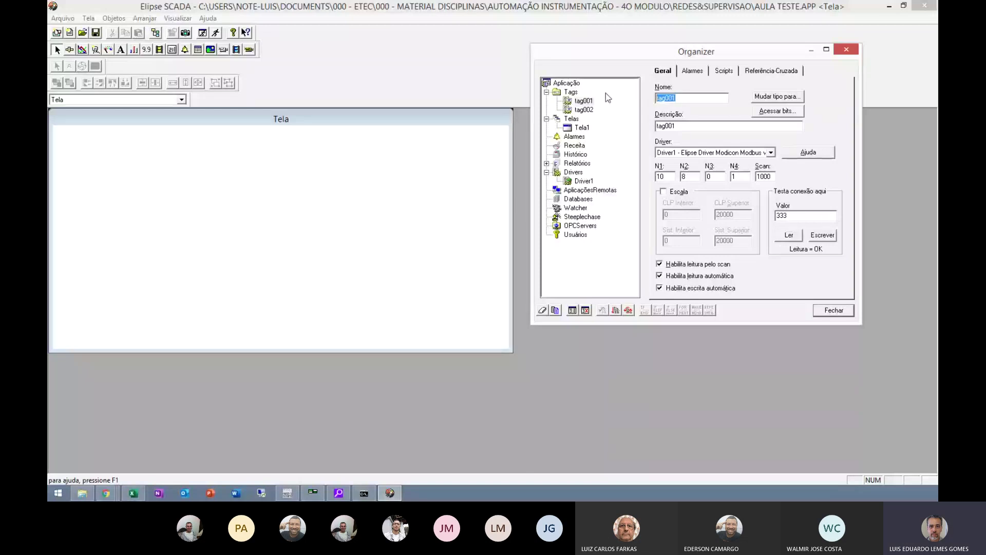
pyautogui.write('Tempe')
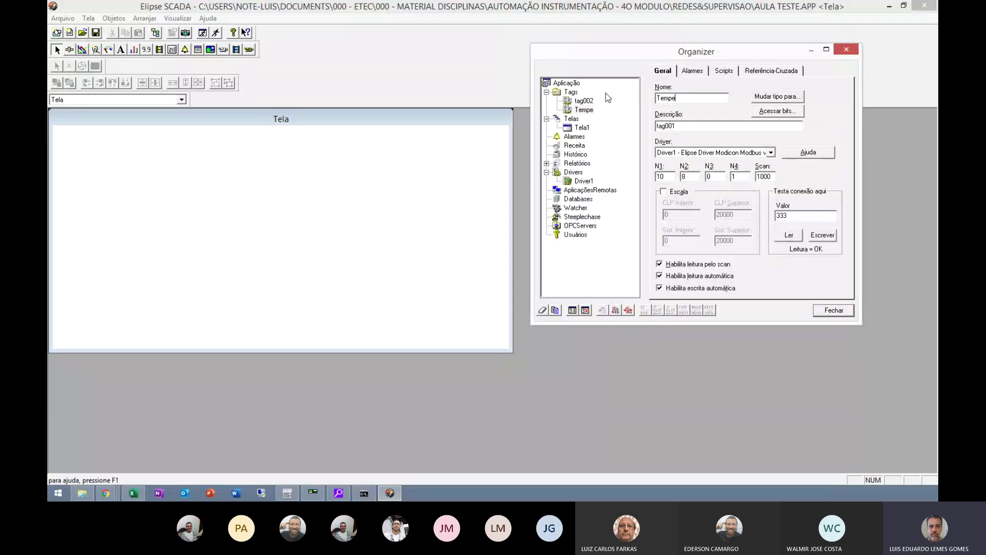
pyautogui.write('ratura')
pyautogui.moveTo(689, 126); pyautogui.dragTo(594, 128)
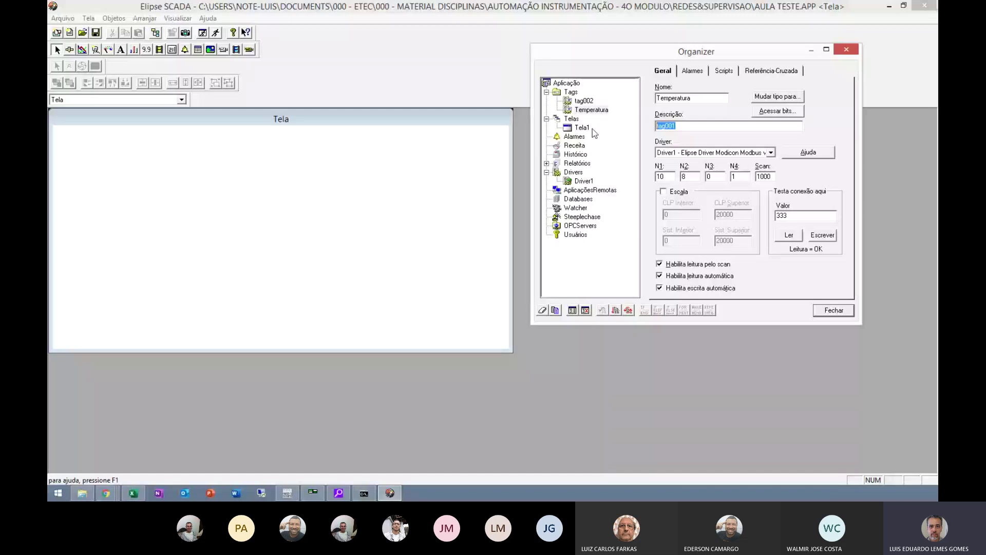
pyautogui.write('Temperatura')
# Step: Change both the name and the description of tag002 to SaidaAnalogica
pyautogui.click(591, 101)
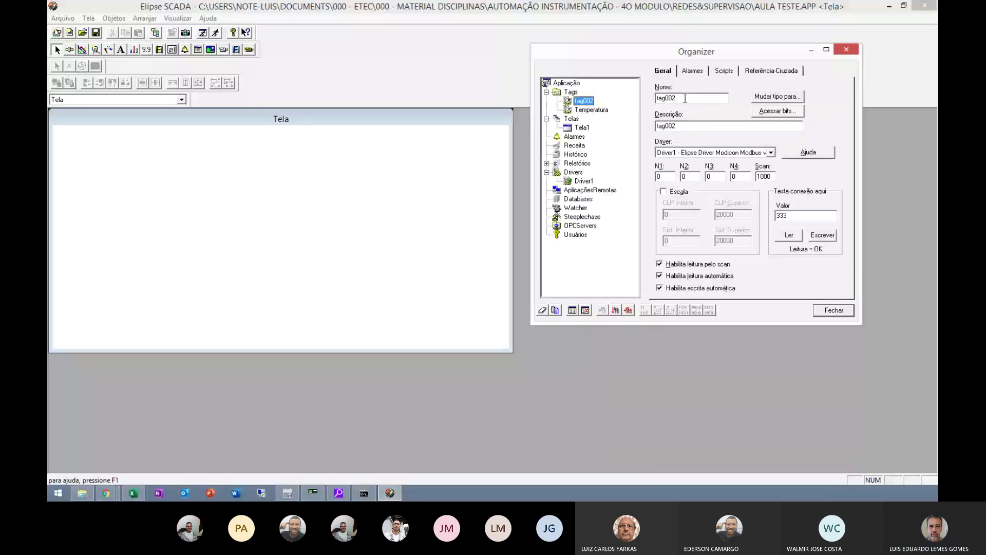
pyautogui.press('Tab')
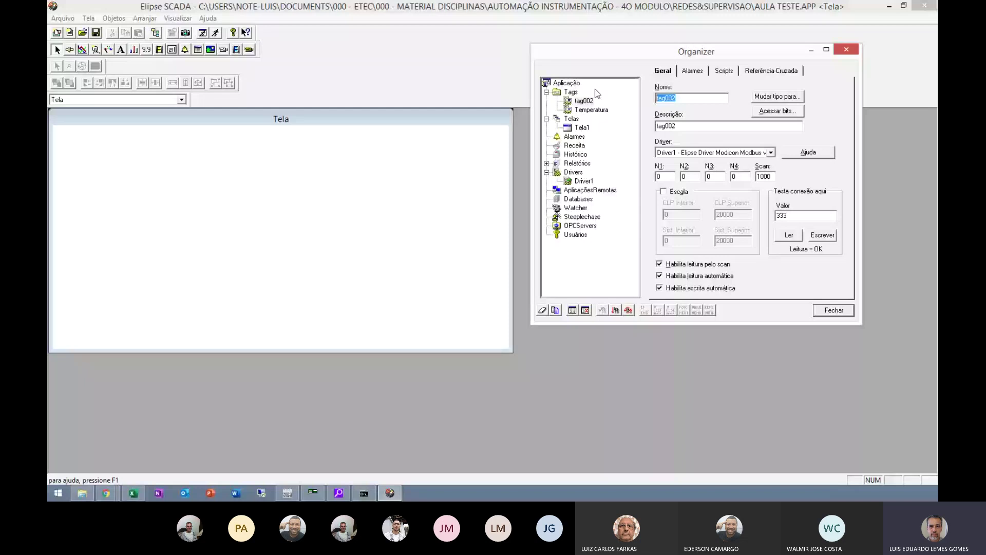
pyautogui.write('SaidaAnalogica')
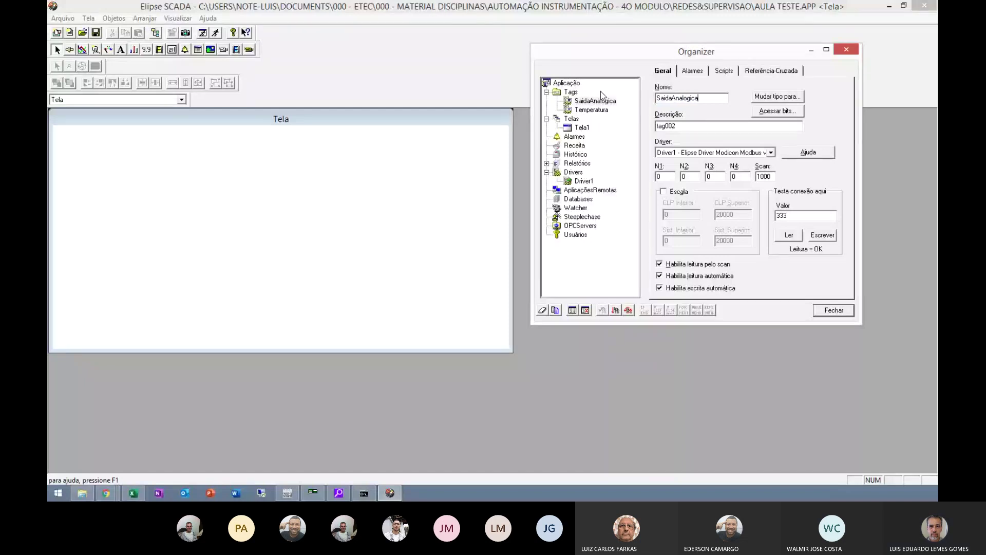
pyautogui.doubleClick(710, 102)
pyautogui.hotkey('ctrl', 'c')
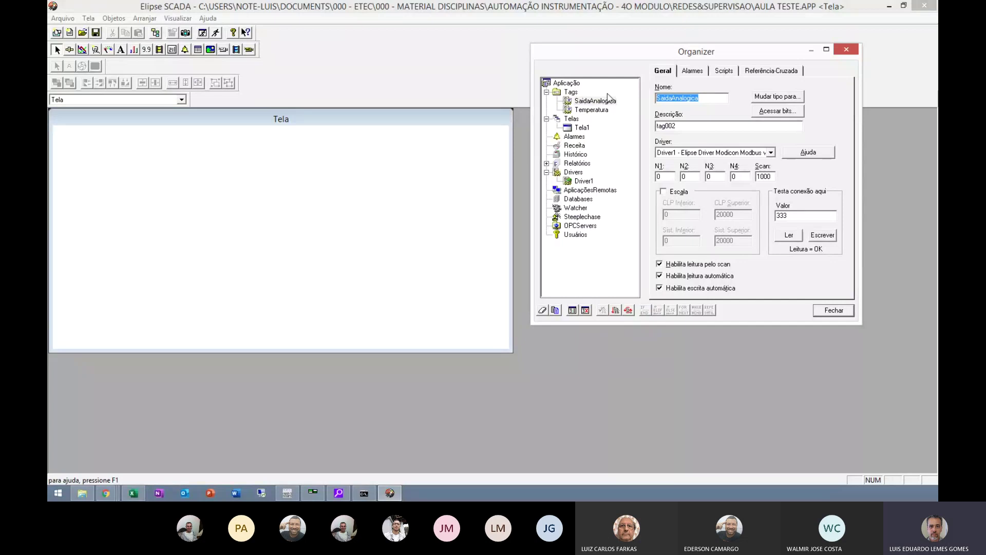
pyautogui.moveTo(701, 127); pyautogui.dragTo(654, 125)
pyautogui.hotkey('ctrl', 'v')
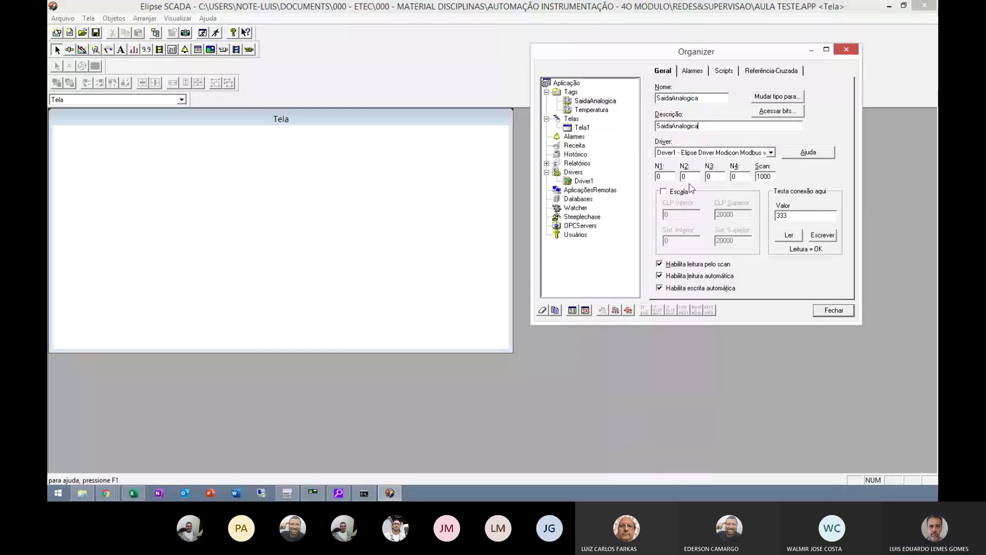
# Step: Set SaidaAnalogica's N1 to 15, N2 to 1 and N4 to 2, and test-read its value
pyautogui.doubleClick(670, 177)
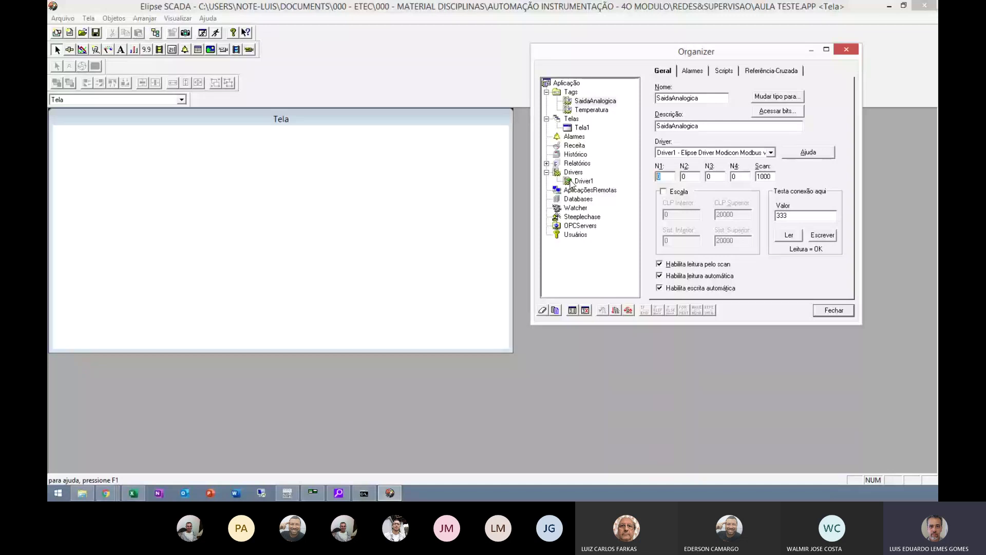
pyautogui.write('15')
pyautogui.press('Tab')
pyautogui.write('1')
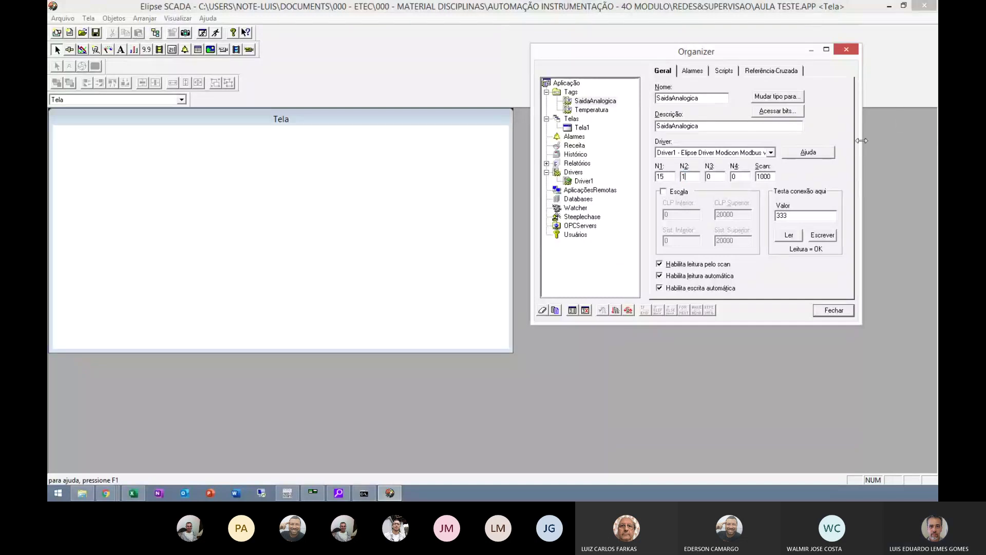
pyautogui.doubleClick(740, 176)
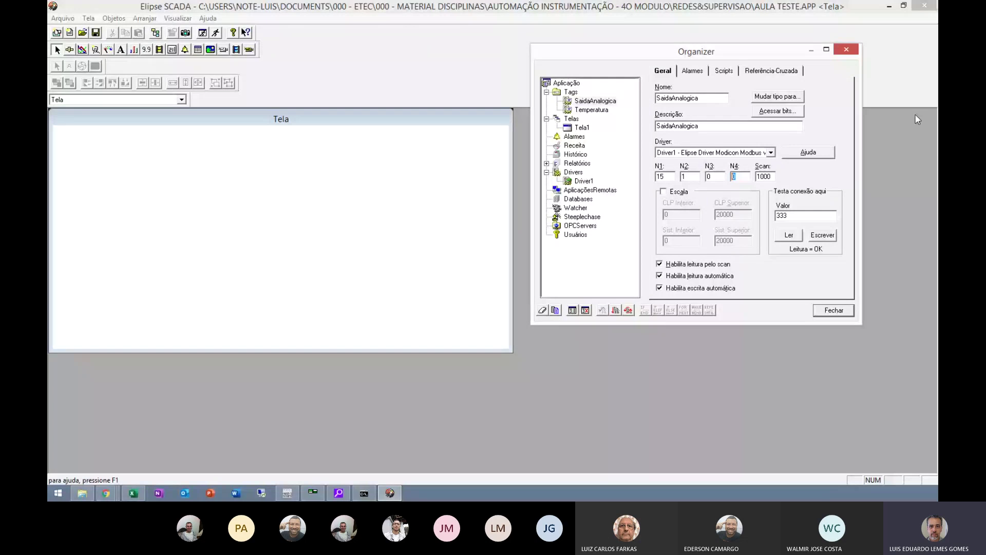
pyautogui.write('2')
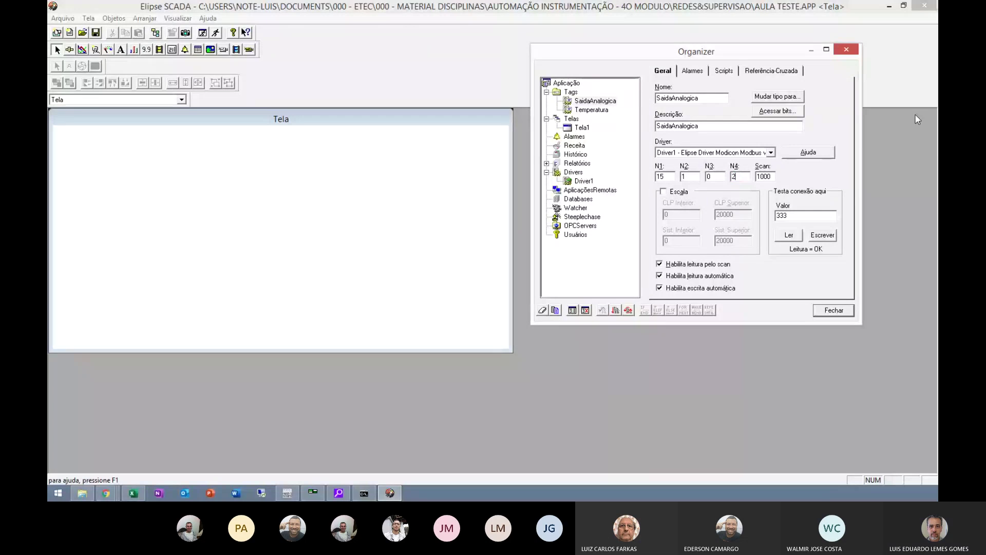
pyautogui.click(789, 235)
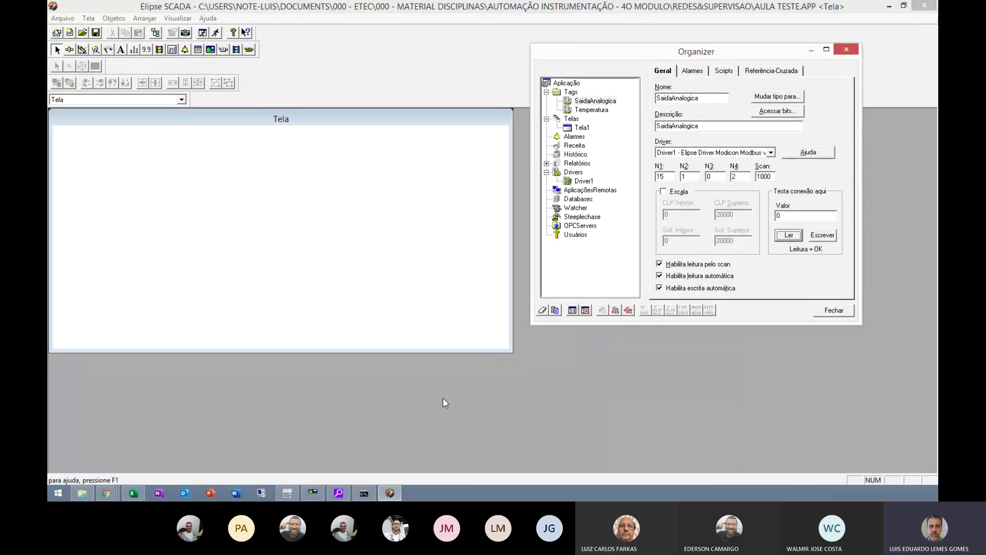
# Step: Switch to ModSim32, set device 15's holding register 40002 to 255, and read SaidaAnalogica again in Elipse SCADA
pyautogui.click(289, 493)
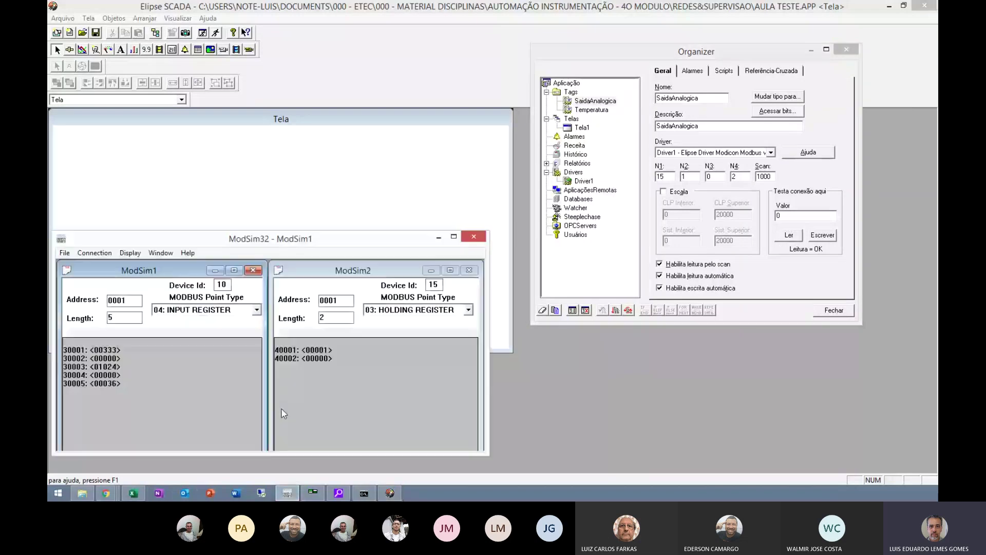
pyautogui.doubleClick(315, 360)
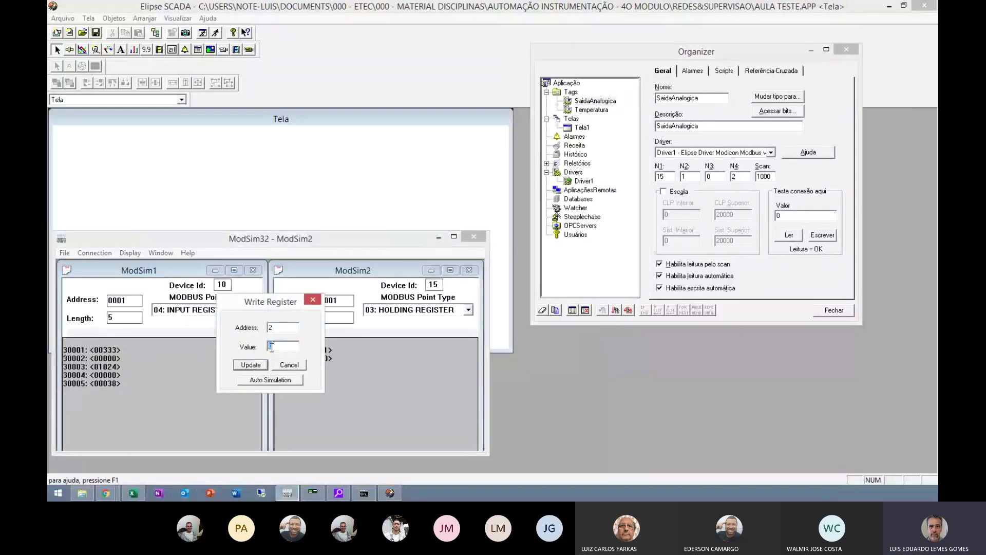
pyautogui.write('255')
pyautogui.click(249, 365)
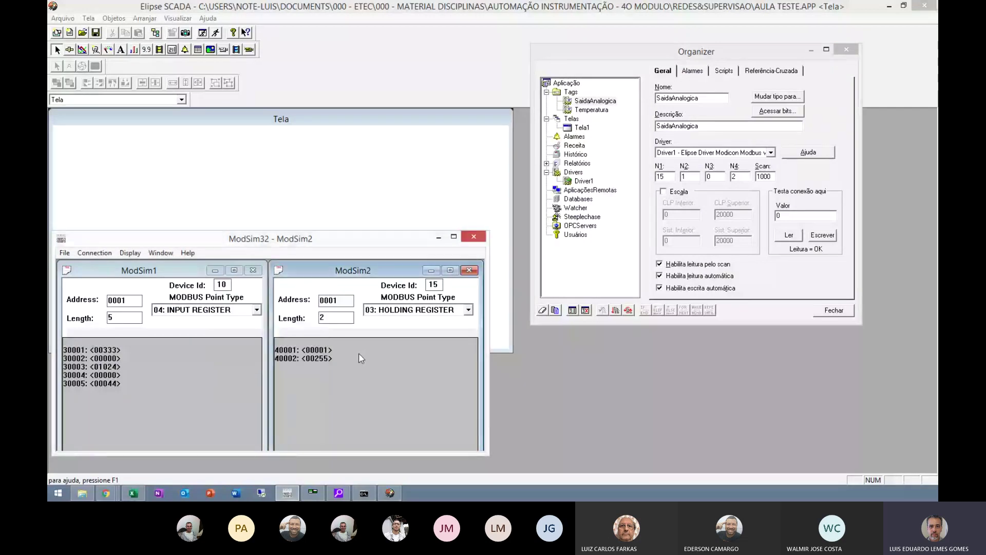
pyautogui.click(800, 238)
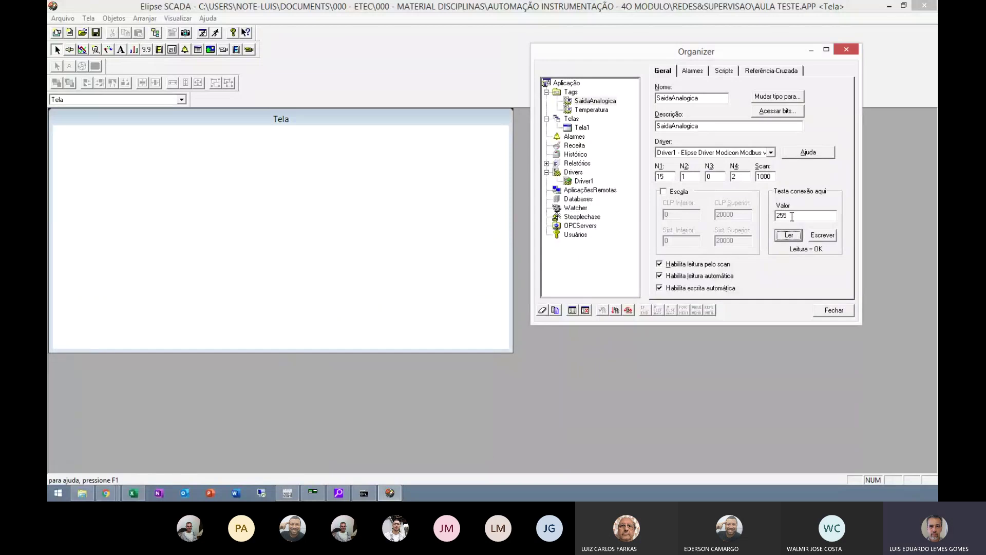
# Step: Write the value 064 to SaidaAnalogica, read it back, and check device 15's registers in ModSim32
pyautogui.moveTo(792, 216); pyautogui.dragTo(759, 214)
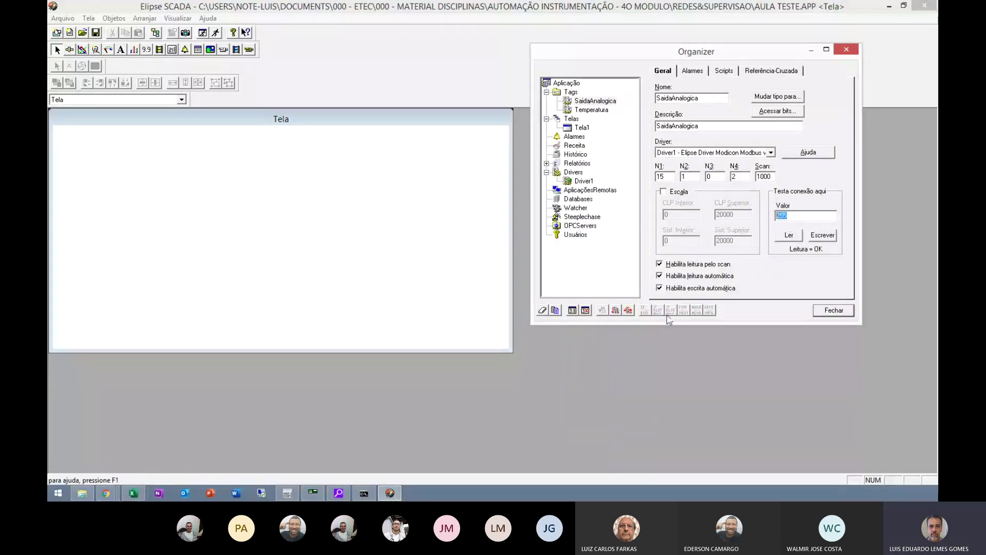
pyautogui.moveTo(711, 97); pyautogui.dragTo(657, 98)
pyautogui.doubleClick(800, 217)
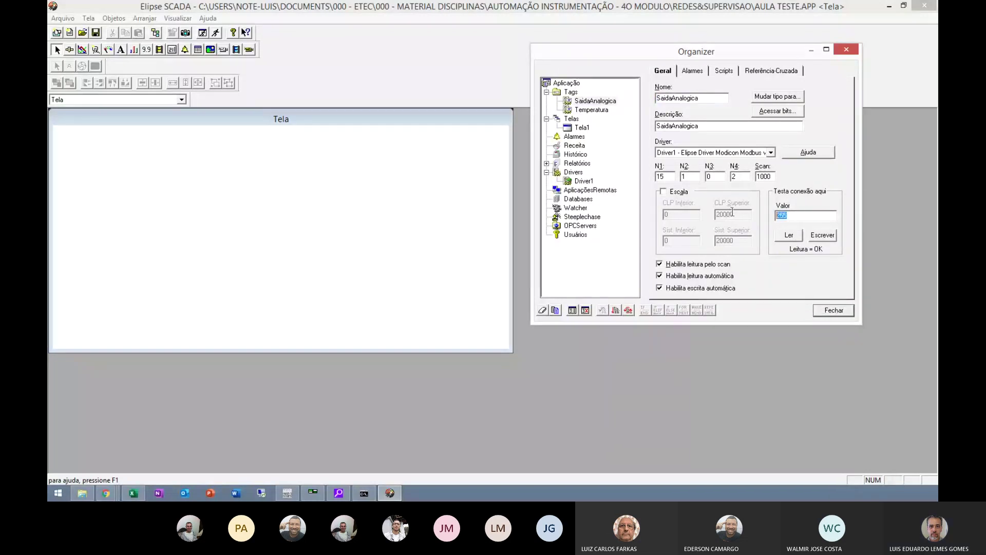
pyautogui.write('064')
pyautogui.click(825, 236)
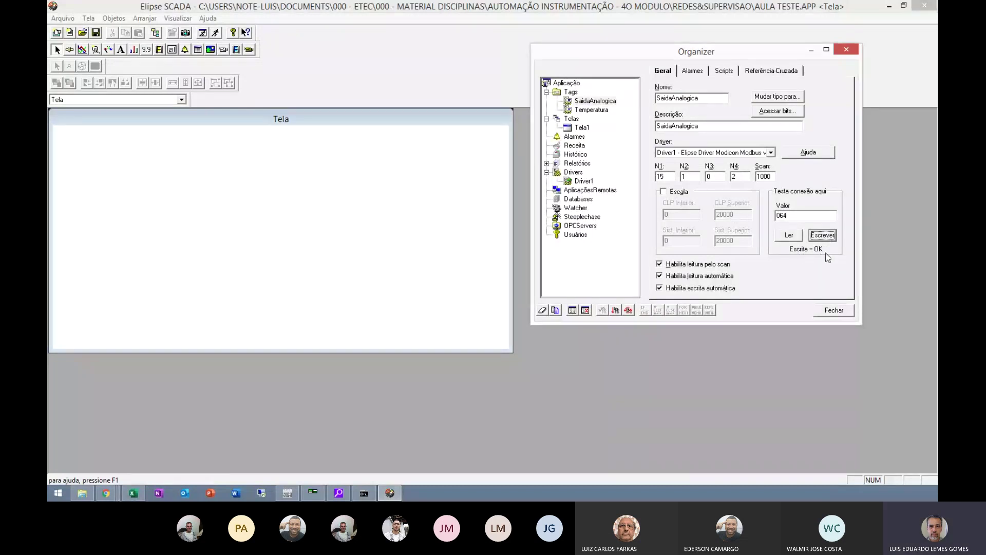
pyautogui.click(789, 235)
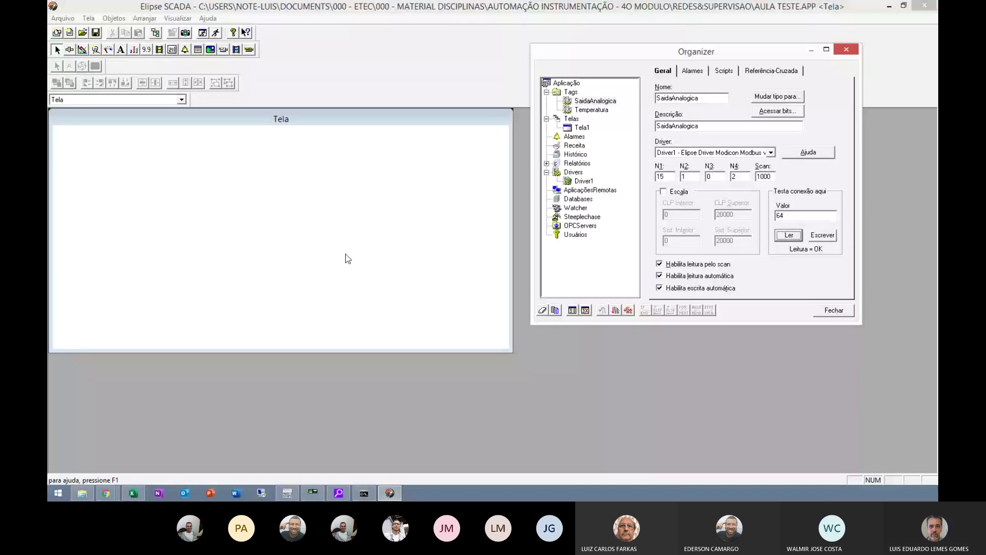
pyautogui.hotkey('alt', 'Tab')
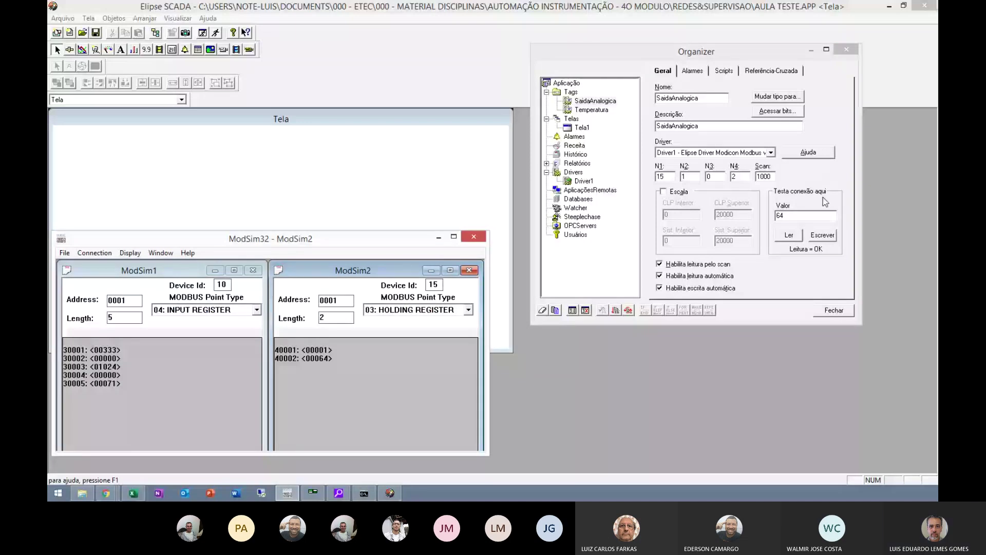
# Step: Close the Organizer and draw two Display objects one above the other on the blank screen, the upper one about 180 by 60
pyautogui.click(837, 310)
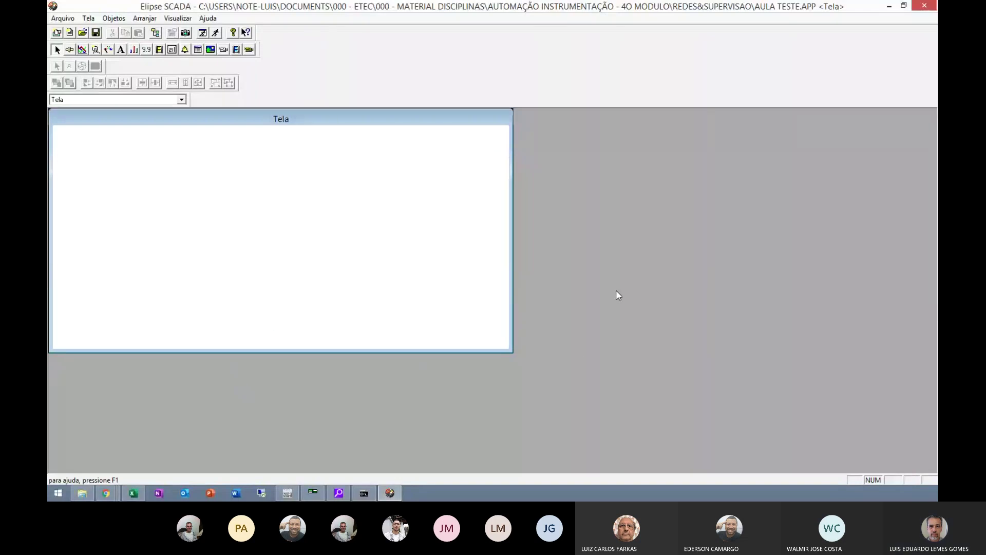
pyautogui.click(147, 50)
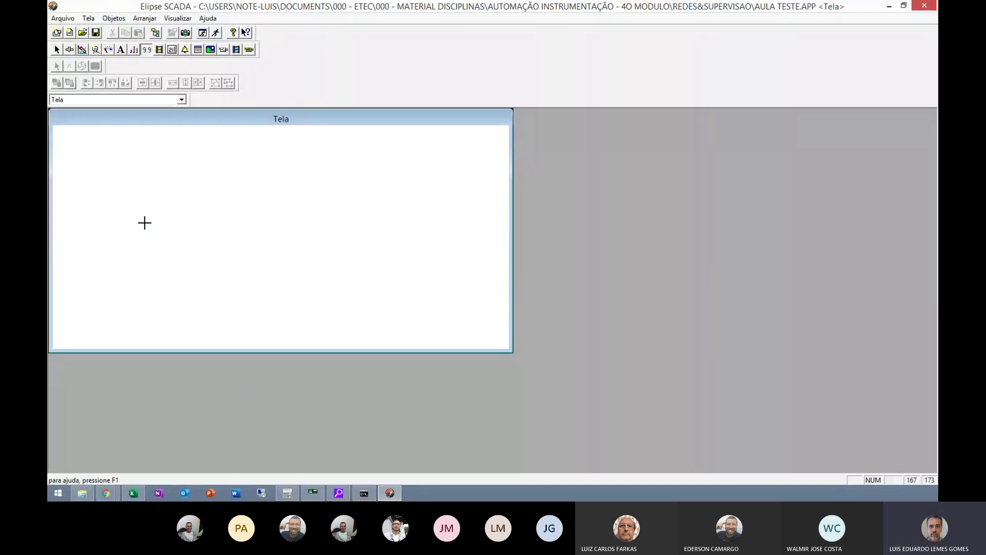
pyautogui.moveTo(81, 142)
pyautogui.mouseDown()
pyautogui.moveTo(130, 169)
pyautogui.moveTo(181, 175)
pyautogui.mouseUp()
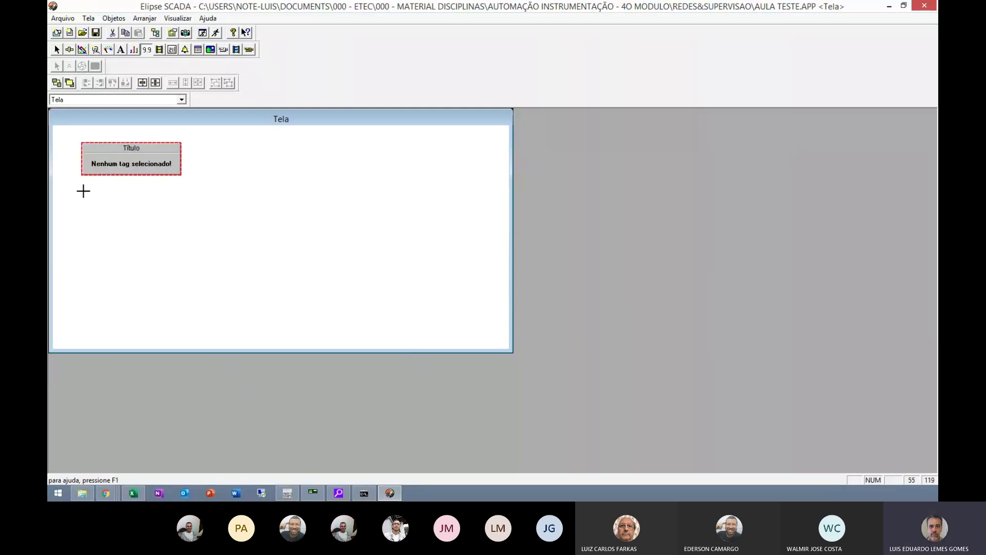
pyautogui.moveTo(82, 188); pyautogui.dragTo(181, 219)
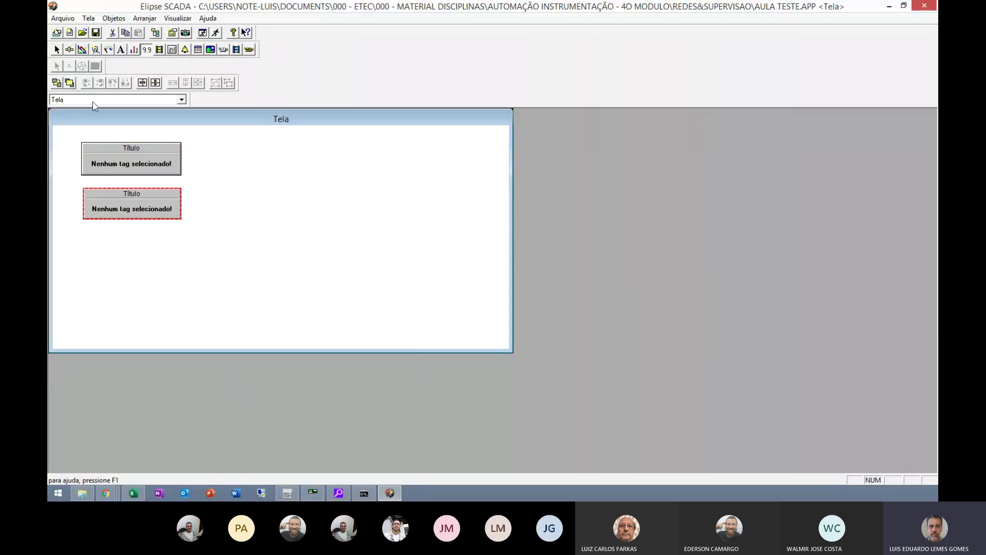
pyautogui.click(56, 50)
# Step: Set the frame title of the upper display to Temperatura
pyautogui.click(130, 165)
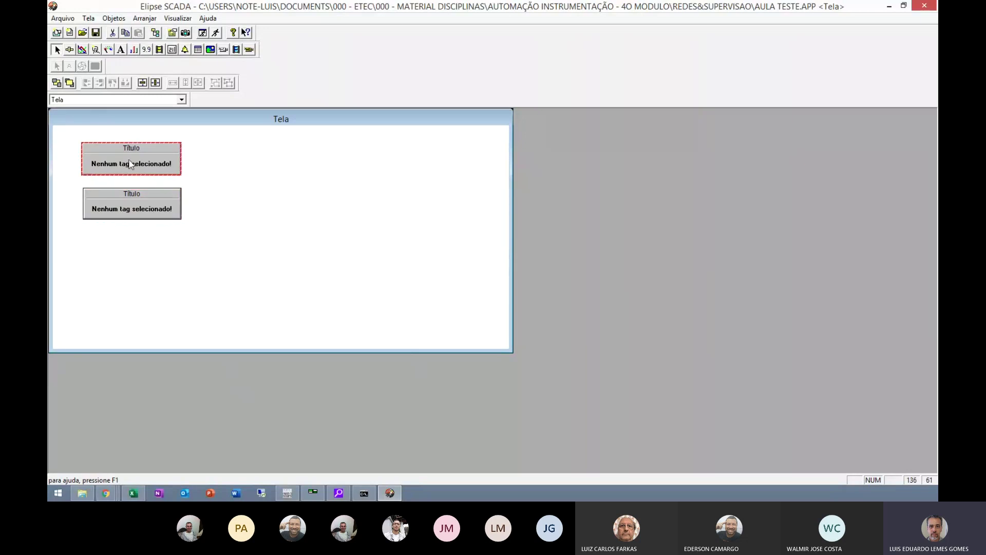
pyautogui.doubleClick(130, 164)
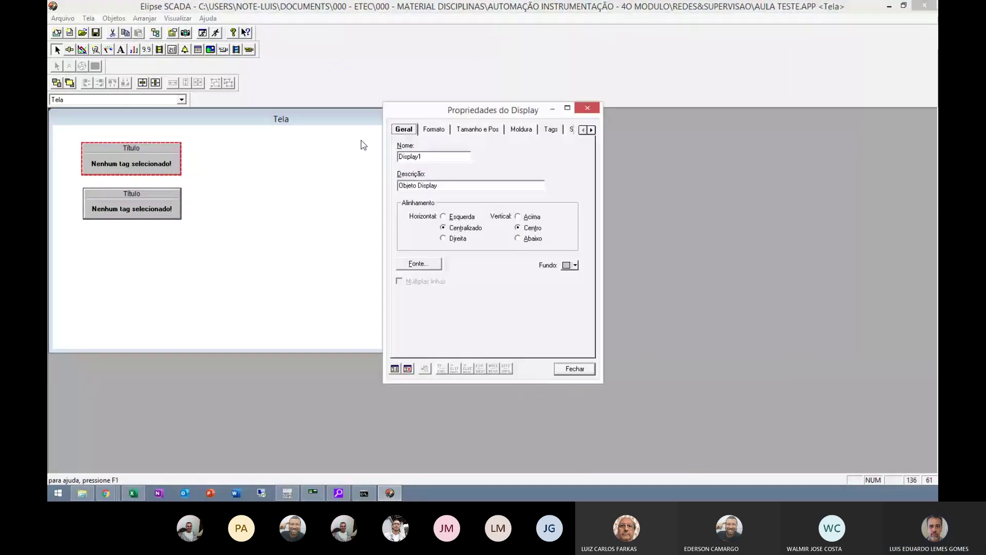
pyautogui.click(434, 129)
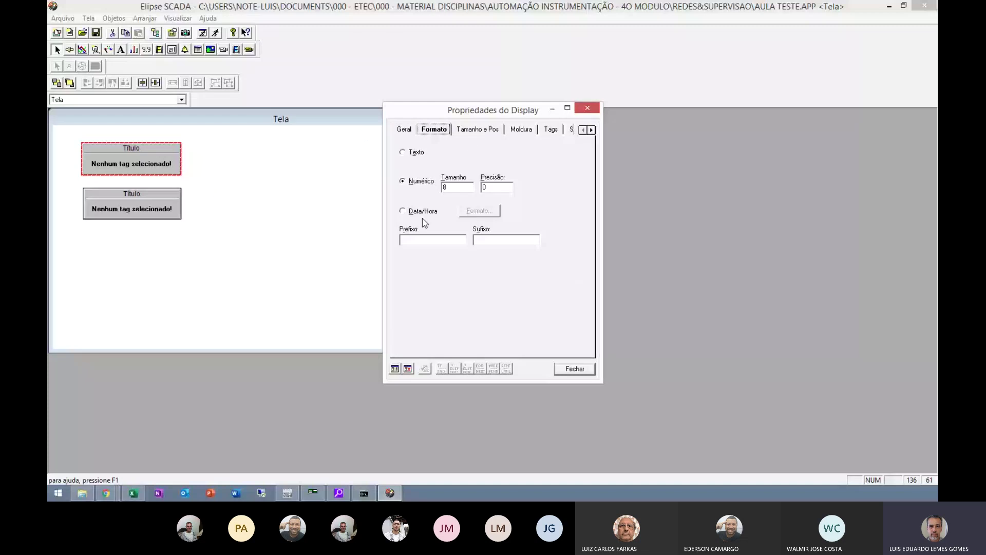
pyautogui.click(468, 132)
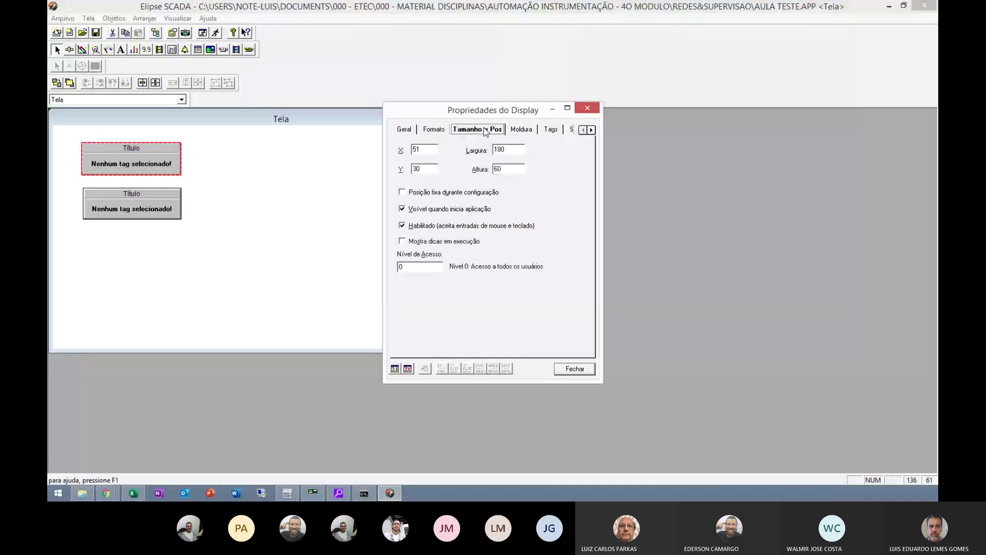
pyautogui.click(522, 129)
pyautogui.doubleClick(429, 187)
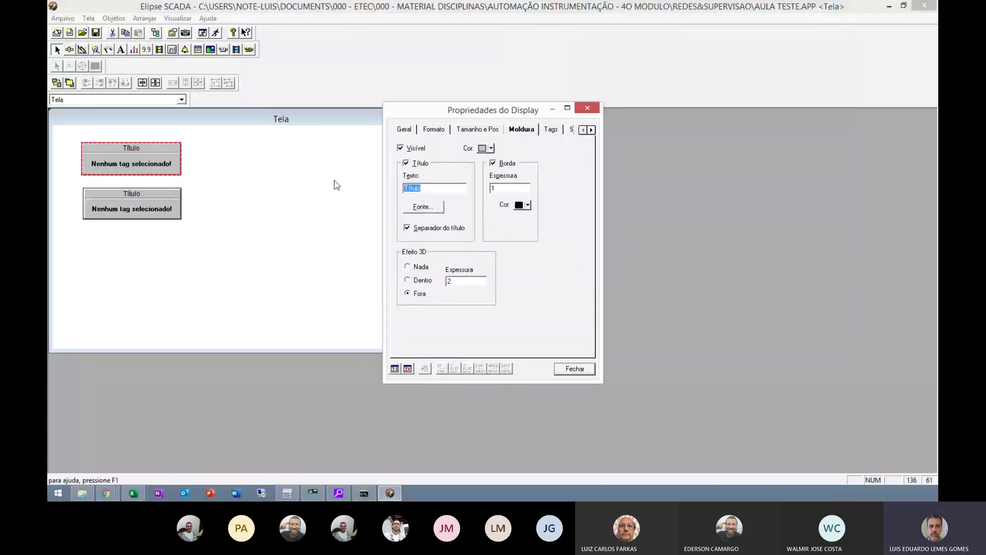
pyautogui.write('Temperatura')
# Step: Link the upper display to the Temperatura tag and close its properties
pyautogui.hotkey('ctrl', 'Tab')
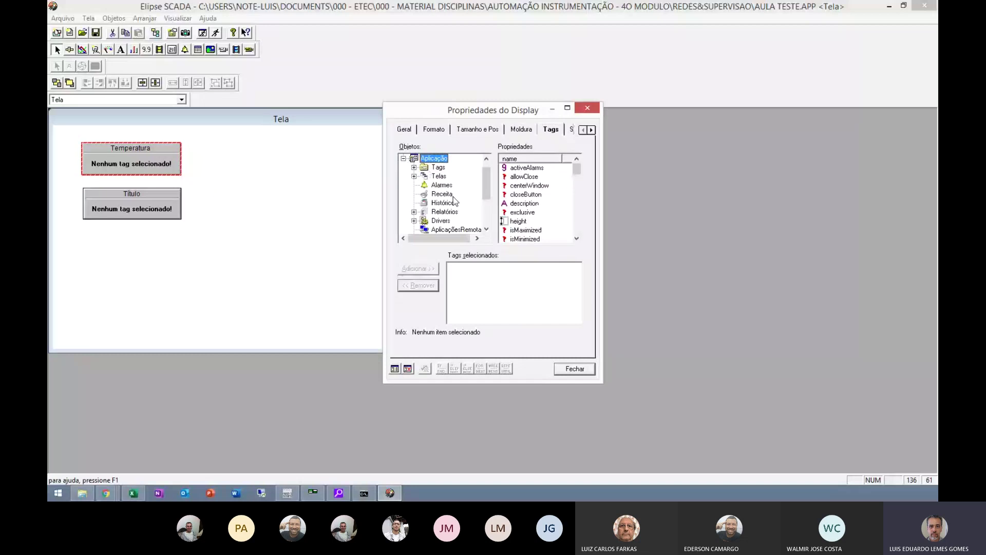
pyautogui.doubleClick(426, 168)
pyautogui.click(458, 186)
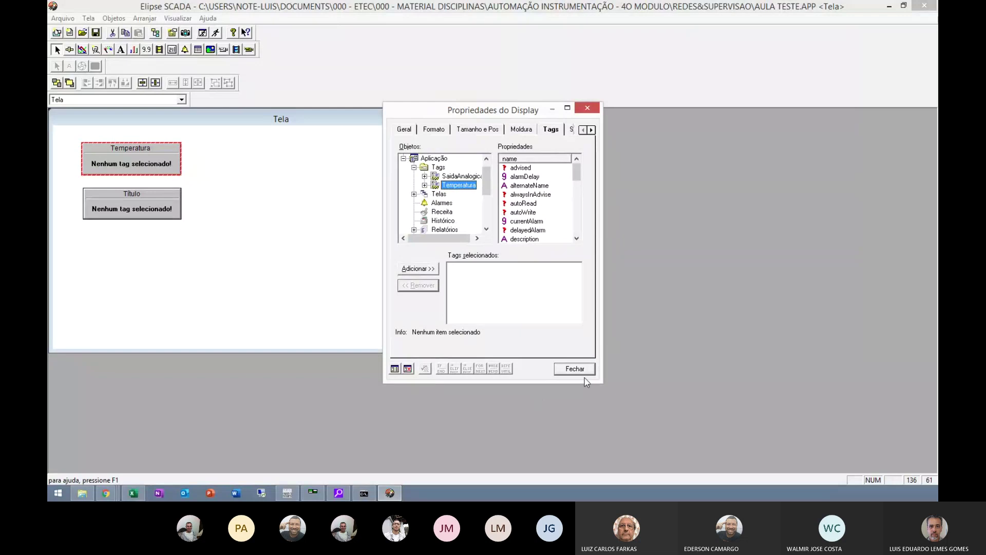
pyautogui.click(425, 270)
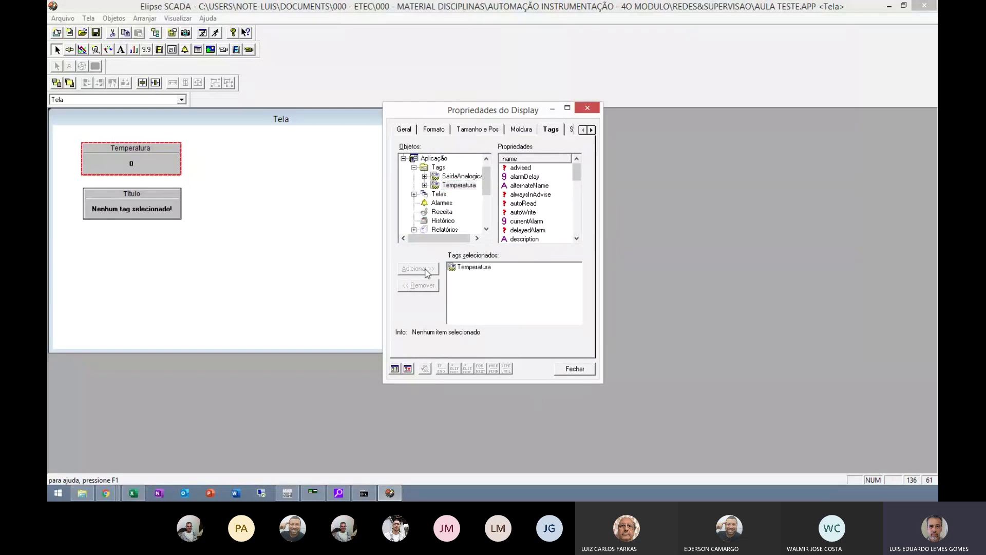
pyautogui.click(575, 368)
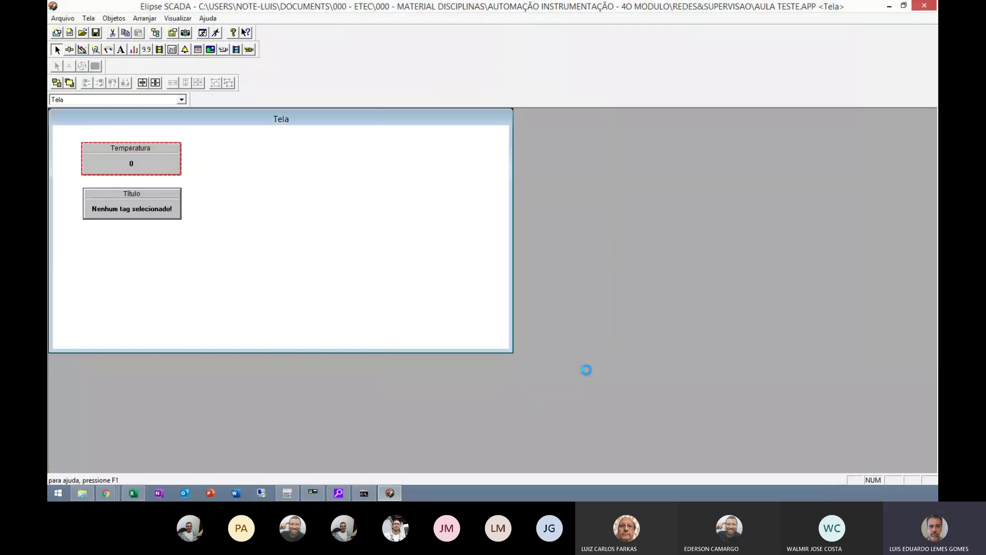
# Step: Set the frame title of the lower display to Saida Analogica
pyautogui.doubleClick(146, 207)
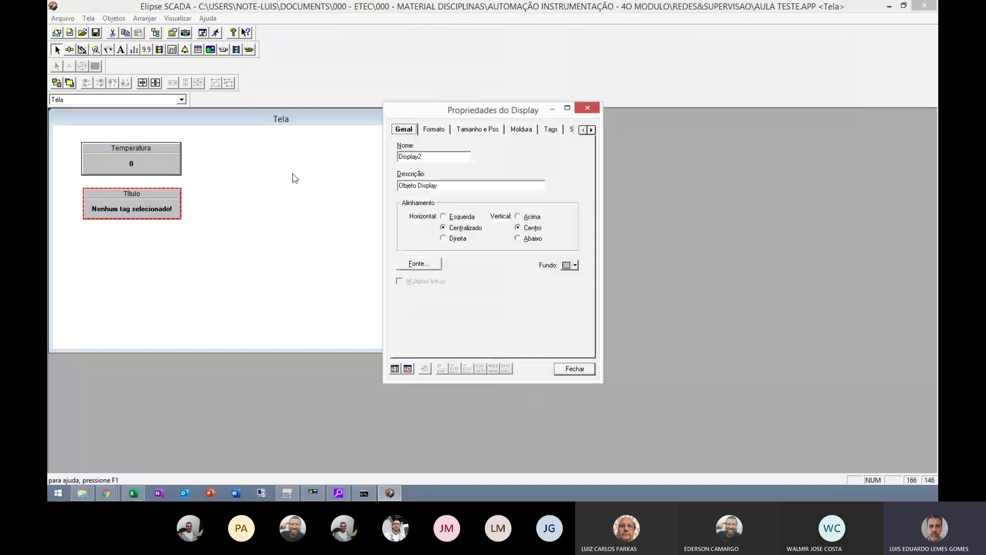
pyautogui.click(522, 133)
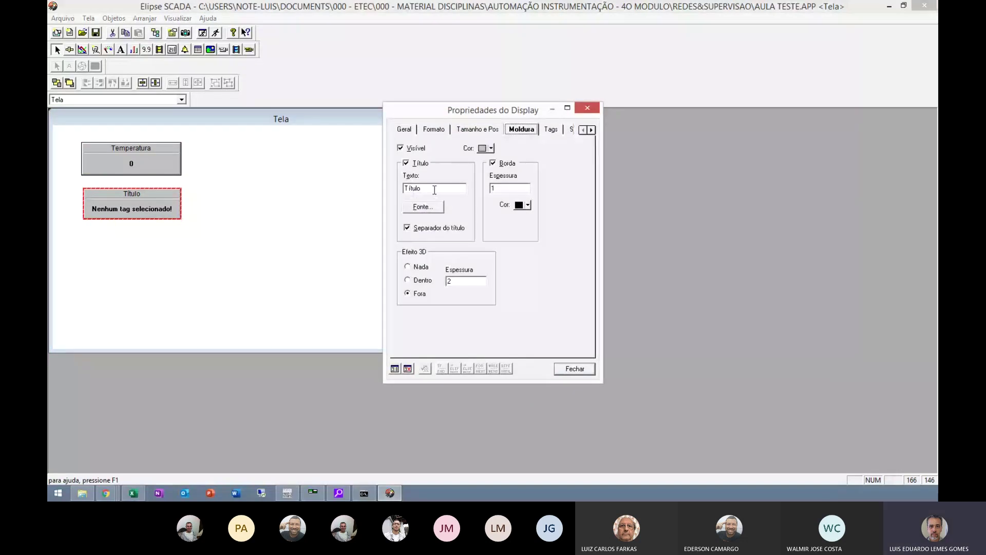
pyautogui.doubleClick(434, 189)
pyautogui.write('Saida Analo')
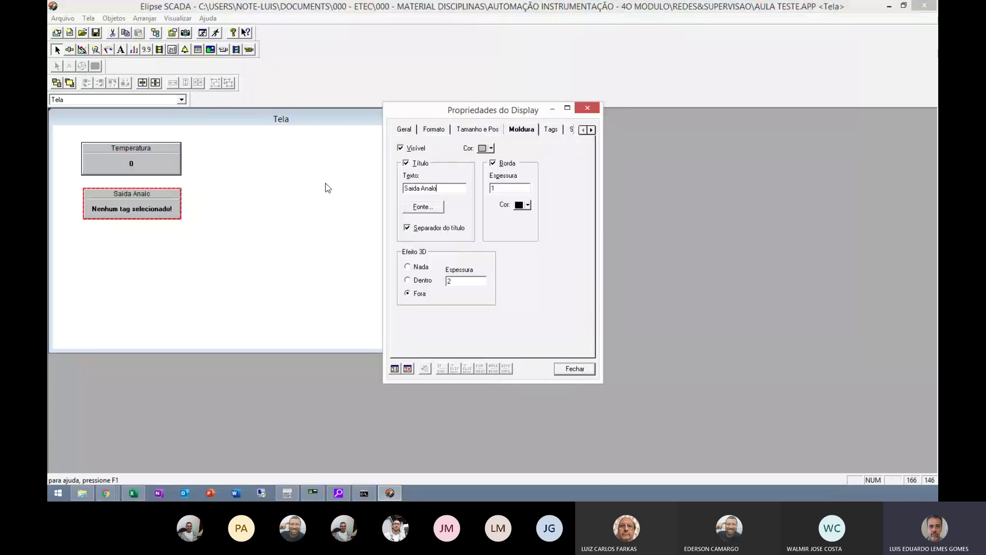
pyautogui.write('gica')
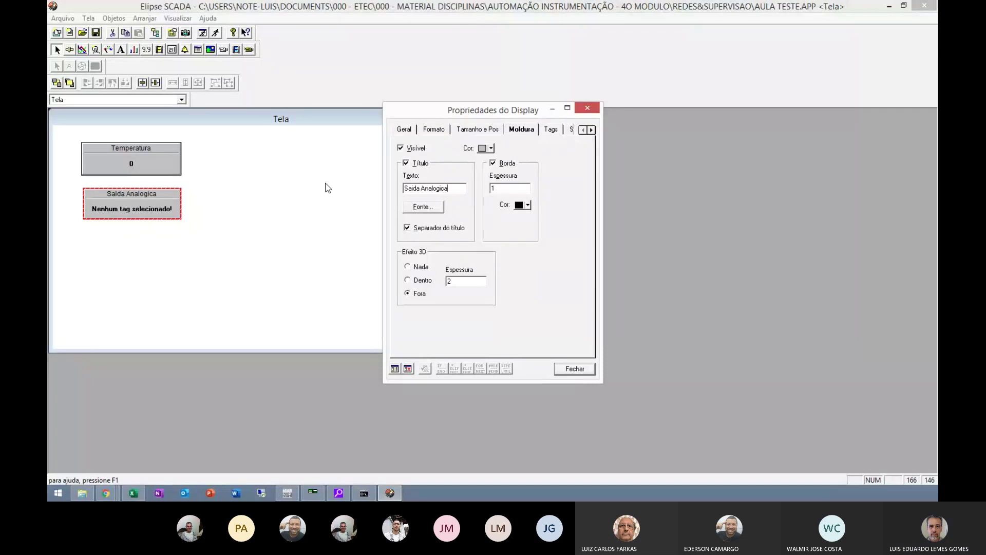
# Step: Link the lower display to the SaidaAnalogica tag and close its properties
pyautogui.click(552, 131)
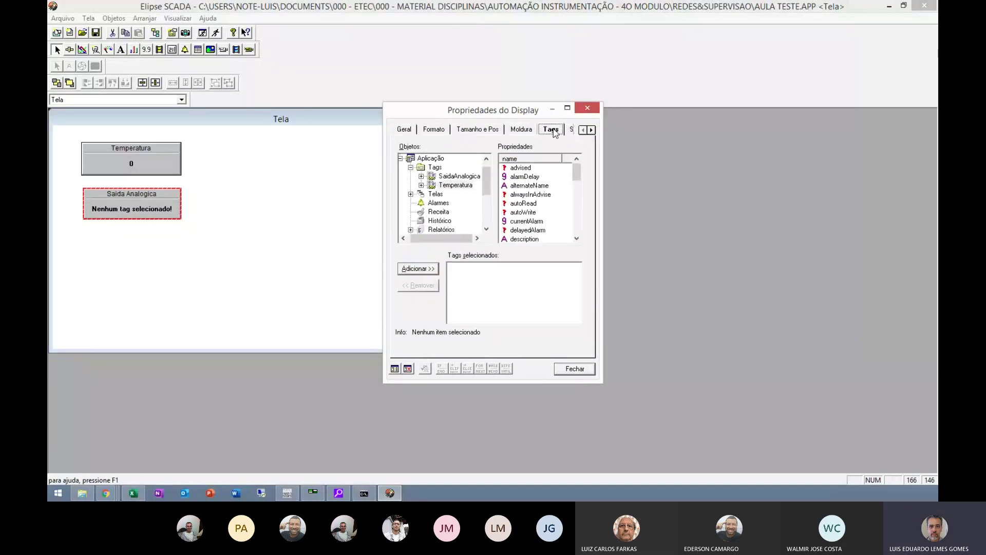
pyautogui.doubleClick(467, 177)
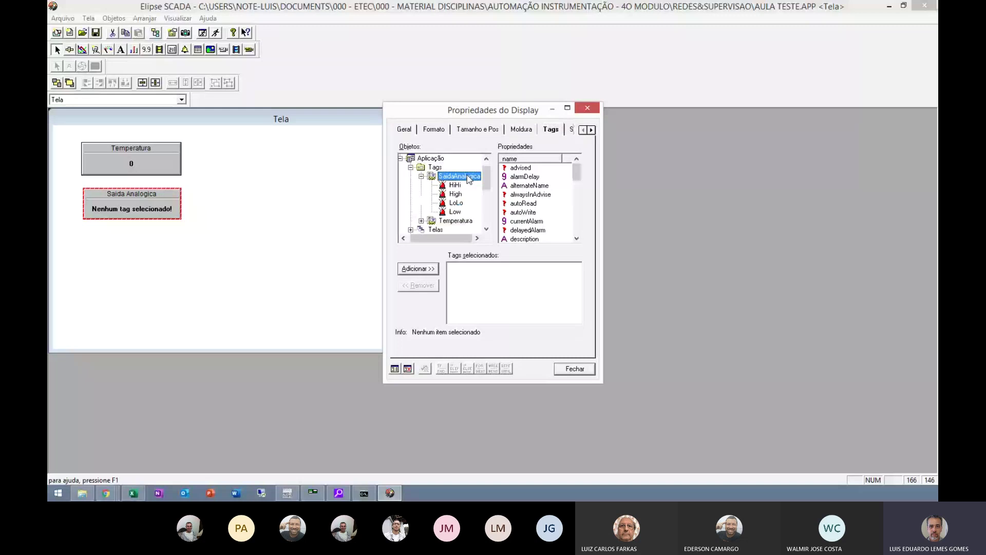
pyautogui.click(419, 268)
pyautogui.click(575, 369)
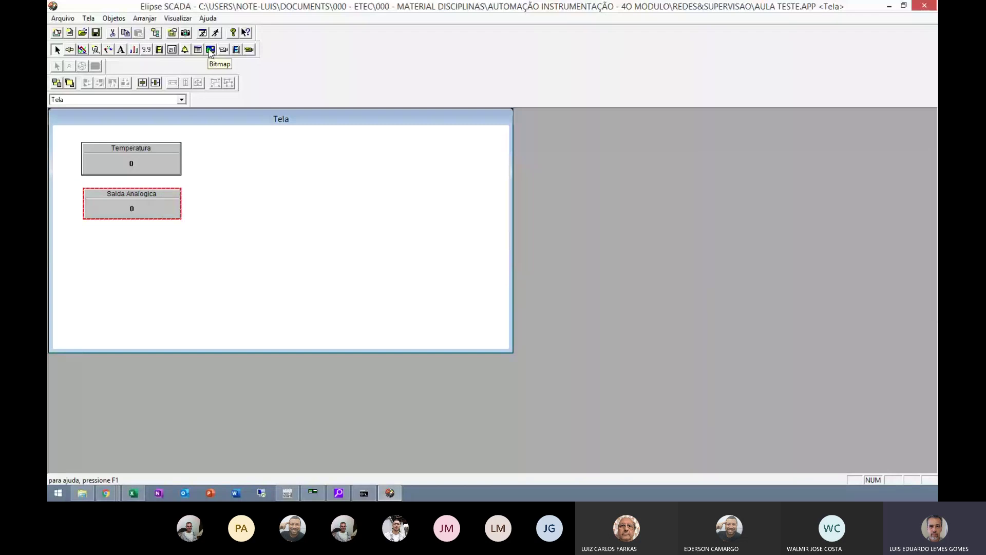
# Step: Draw a SetPoint object below the Saida Analogica display and set its frame title to Escreve Saida Analogica
pyautogui.click(172, 50)
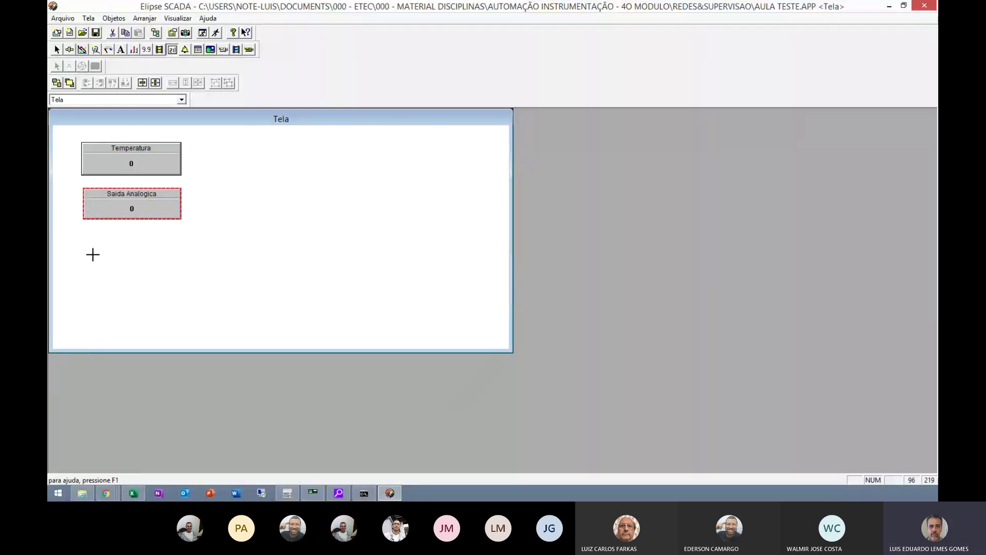
pyautogui.moveTo(83, 228); pyautogui.dragTo(181, 265)
pyautogui.doubleClick(151, 252)
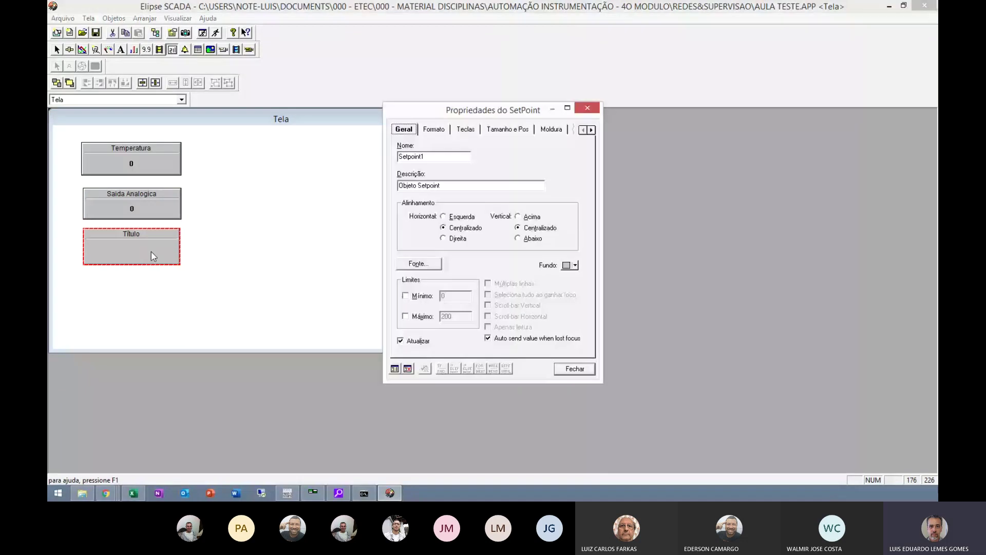
pyautogui.click(446, 132)
pyautogui.click(465, 131)
pyautogui.click(505, 132)
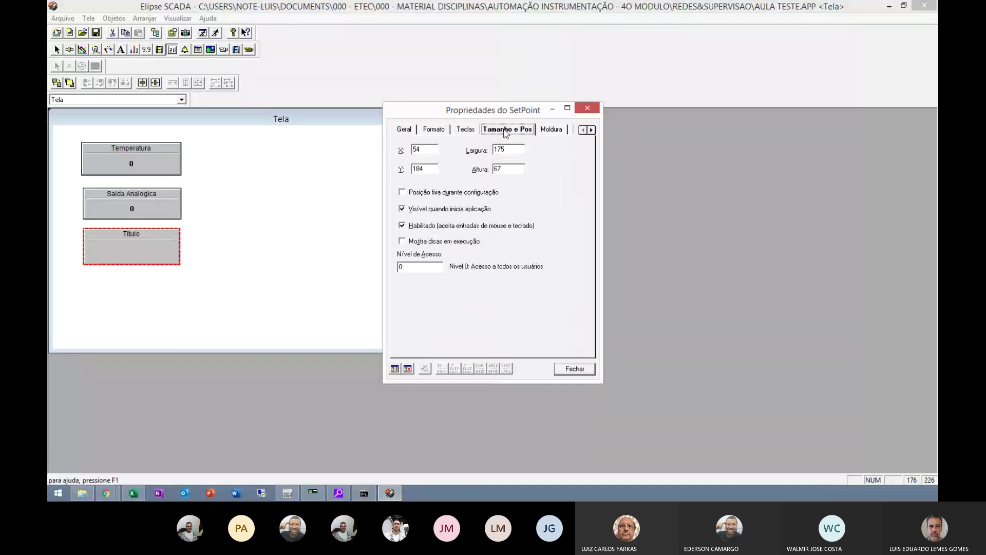
pyautogui.click(551, 132)
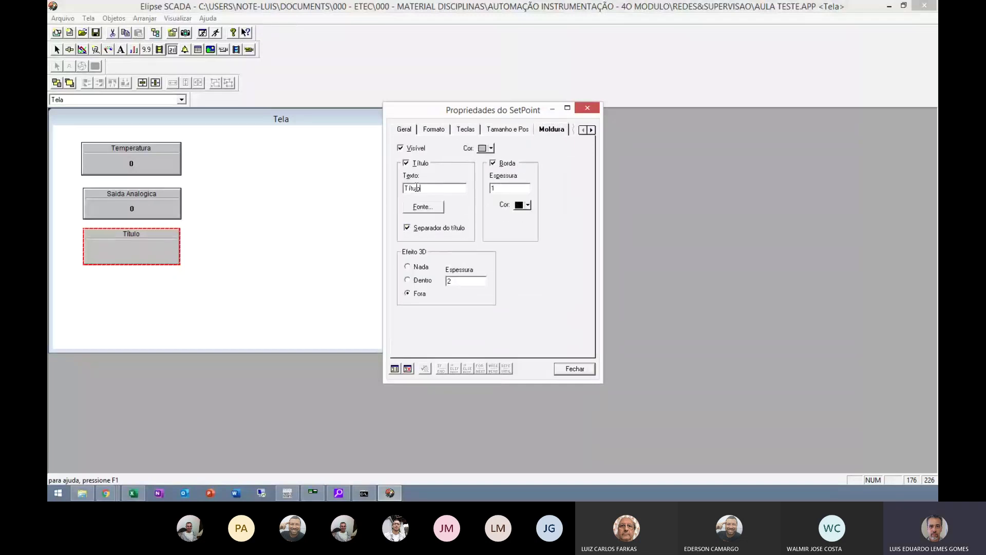
pyautogui.moveTo(429, 188); pyautogui.dragTo(355, 180)
pyautogui.write('Escreve Saida Anal')
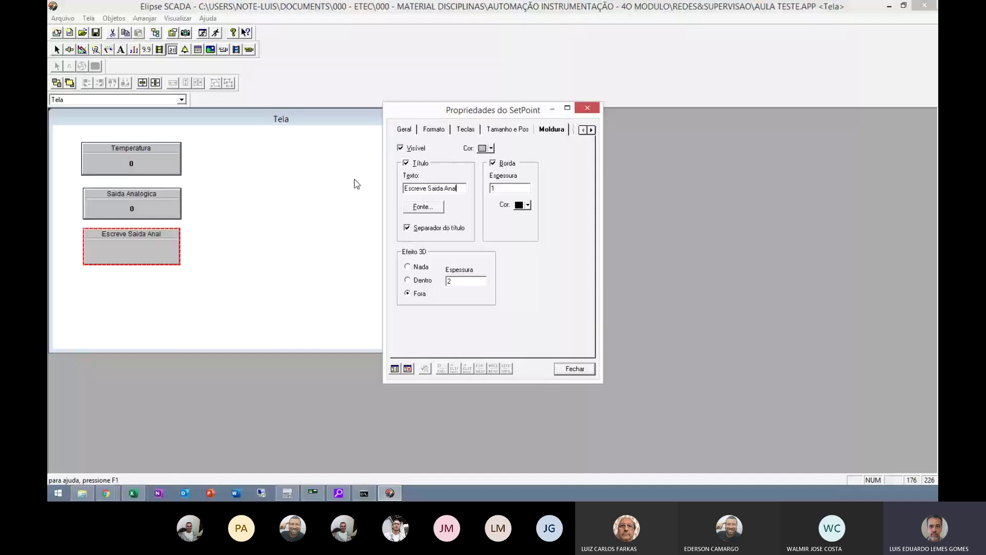
pyautogui.write('ogica')
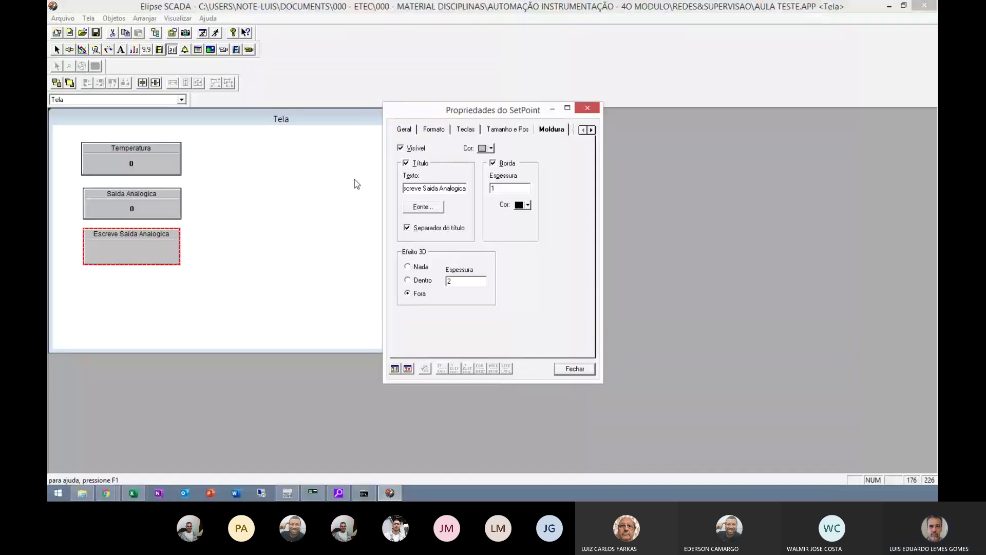
# Step: Link the setpoint to the SaidaAnalogica tag and close its properties
pyautogui.click(593, 130)
pyautogui.click(593, 130)
pyautogui.click(521, 130)
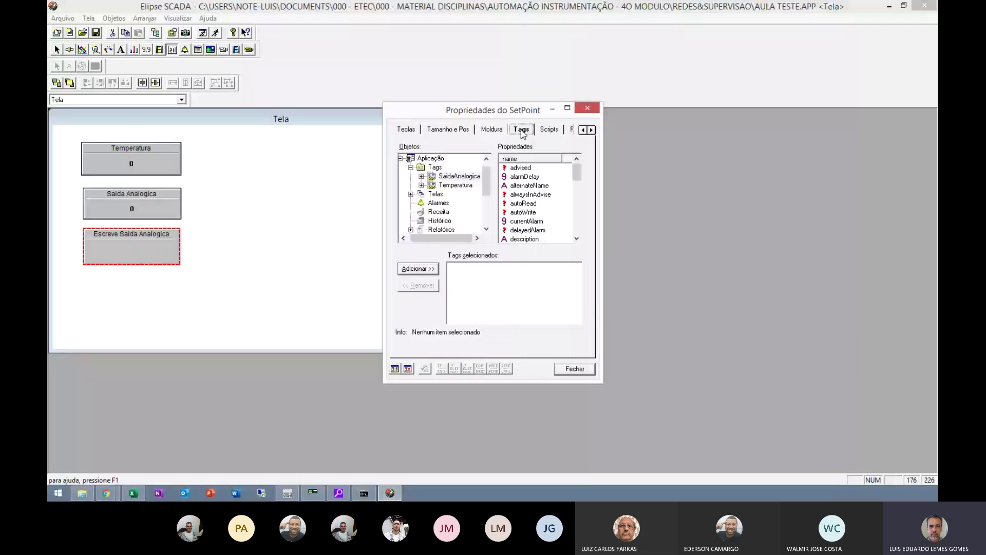
pyautogui.click(456, 176)
pyautogui.click(424, 271)
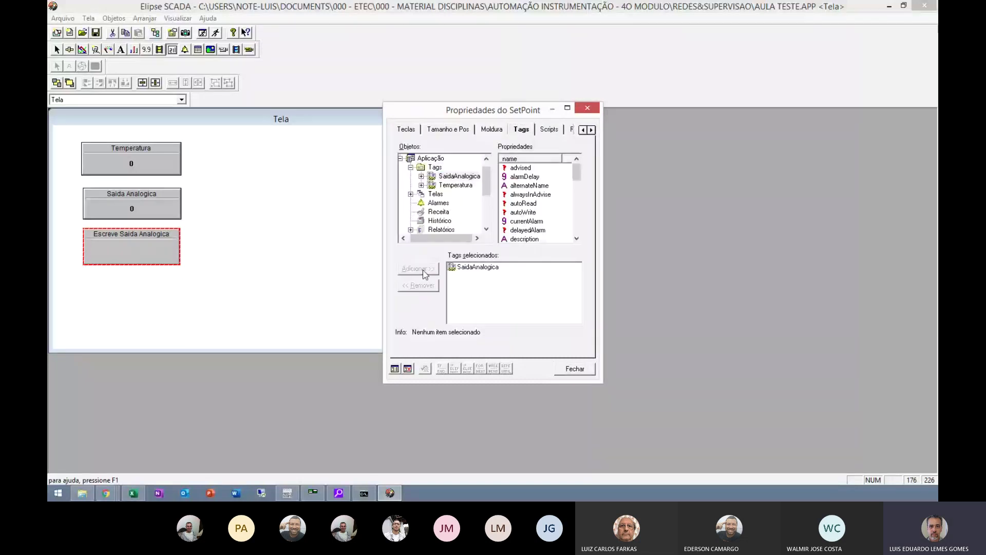
pyautogui.click(576, 368)
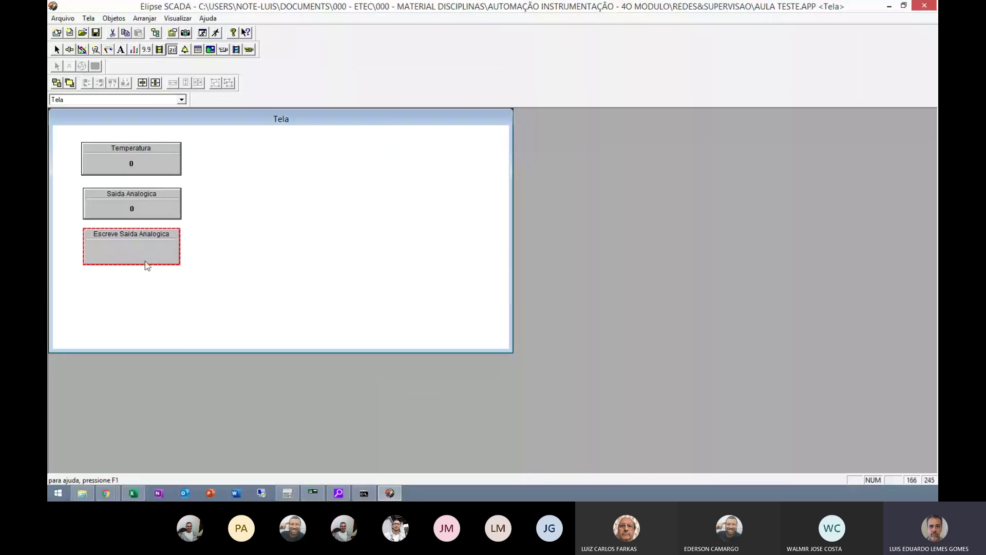
# Step: Move the three objects out of alignment on the Tela screen and enlarge the Escreve Saida Analogica setpoint
pyautogui.moveTo(160, 169); pyautogui.dragTo(221, 168)
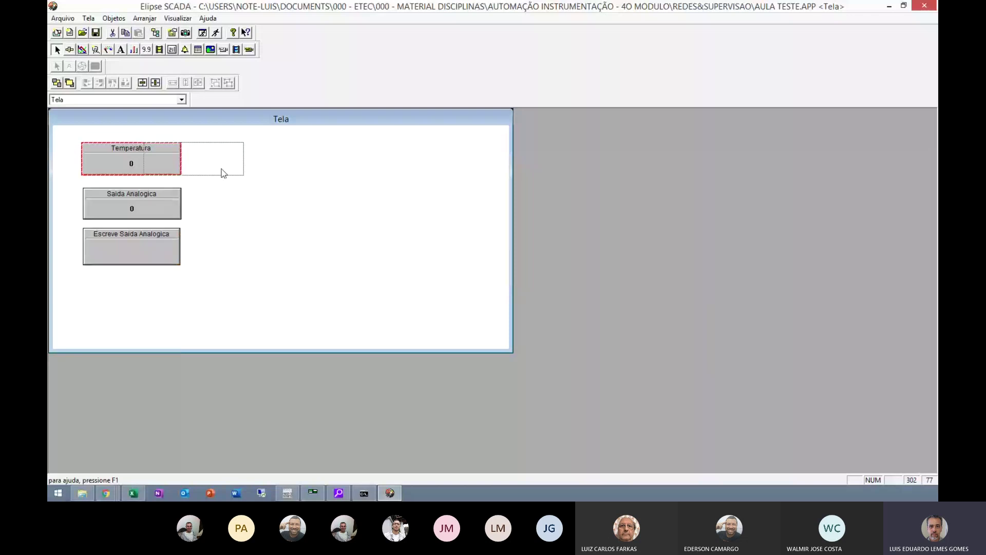
pyautogui.moveTo(222, 173); pyautogui.dragTo(222, 173)
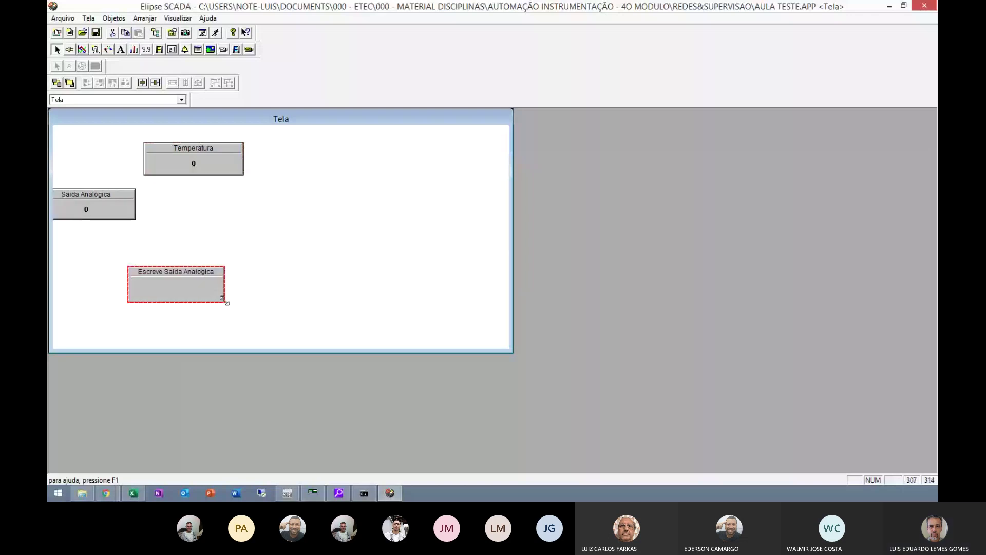
pyautogui.moveTo(224, 302); pyautogui.dragTo(263, 327)
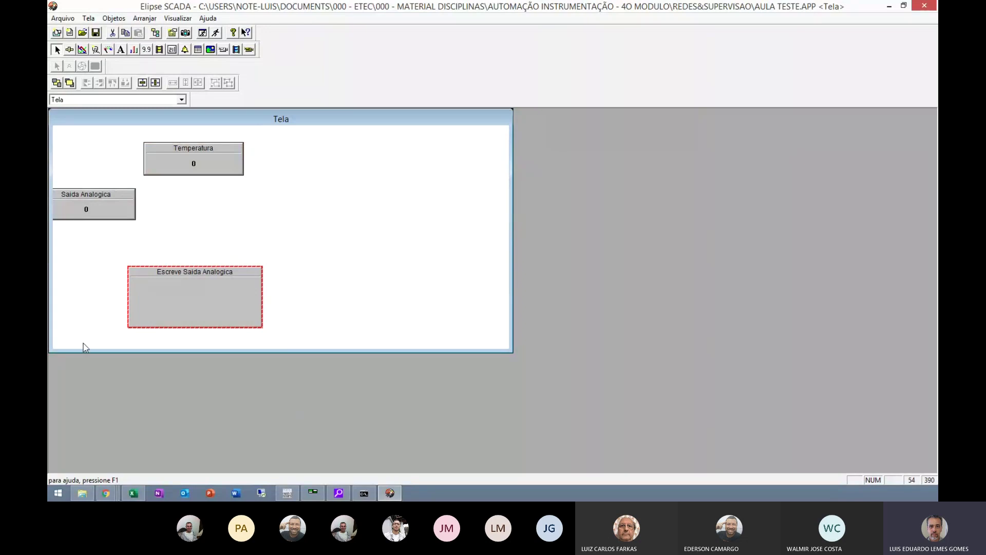
# Step: Select the setpoint and both displays and shift them together to the right on the Tela screen
pyautogui.keyDown('shift'); pyautogui.click(215, 161); pyautogui.keyUp('shift')
pyautogui.keyDown('shift'); pyautogui.click(98, 213); pyautogui.keyUp('shift')
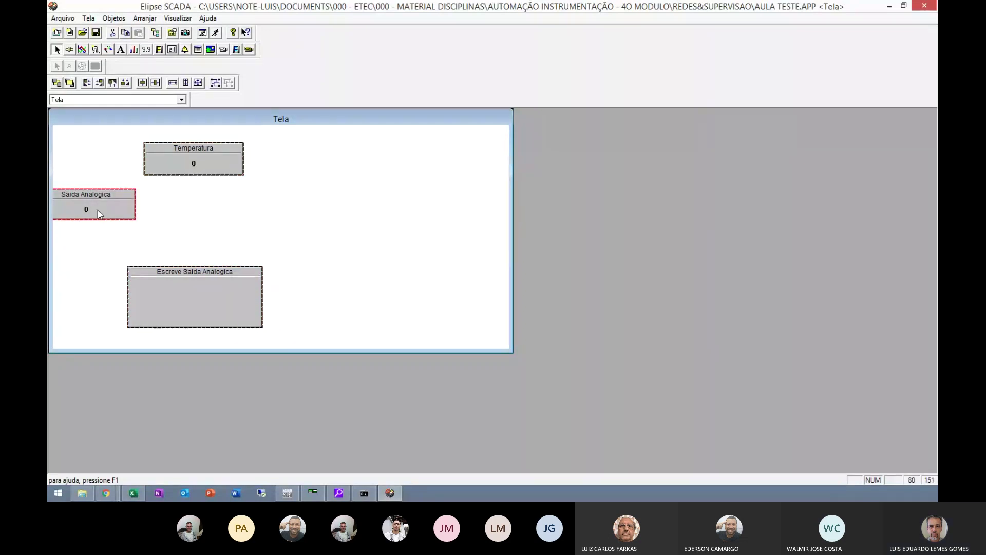
pyautogui.moveTo(98, 213); pyautogui.dragTo(148, 208)
pyautogui.click(302, 201)
pyautogui.click(272, 308)
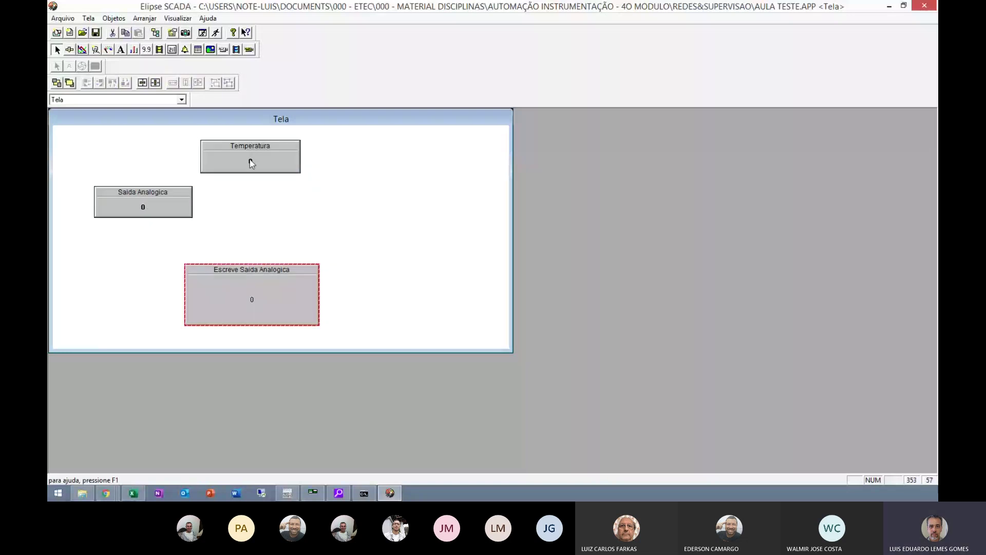
# Step: Give all three objects the same width and height as the Saida Analogica display and align them to its left edge
pyautogui.keyDown('shift'); pyautogui.click(273, 164); pyautogui.keyUp('shift')
pyautogui.keyDown('shift'); pyautogui.click(178, 213); pyautogui.keyUp('shift')
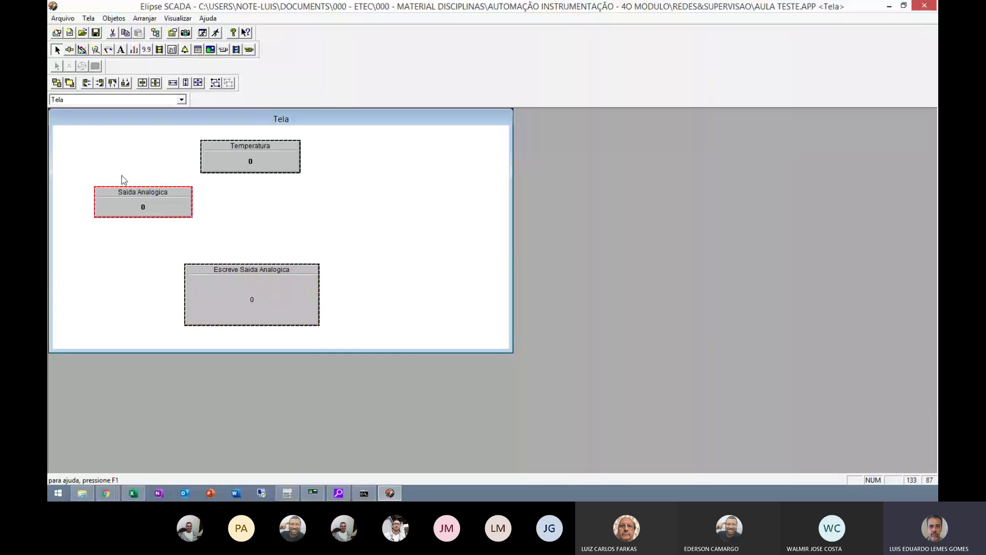
pyautogui.click(173, 84)
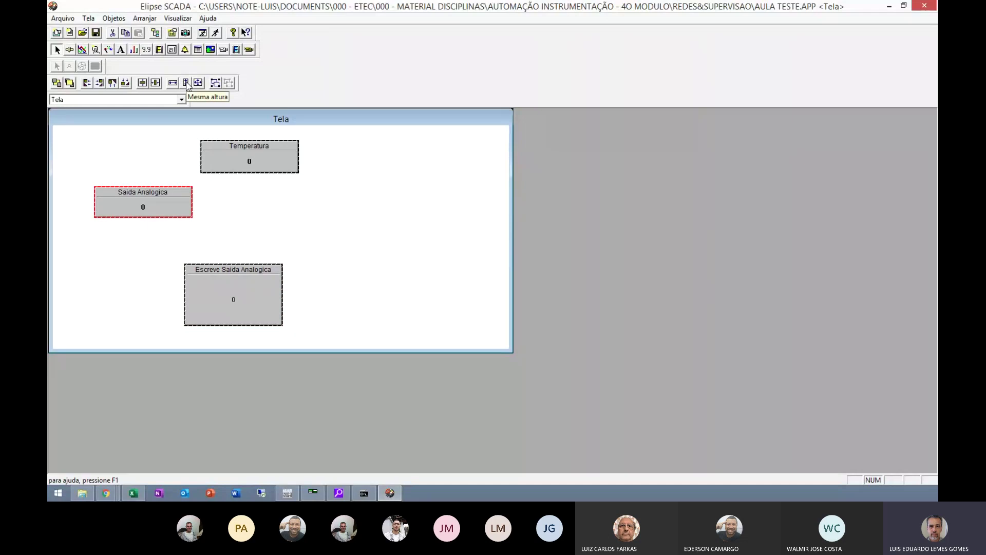
pyautogui.click(186, 84)
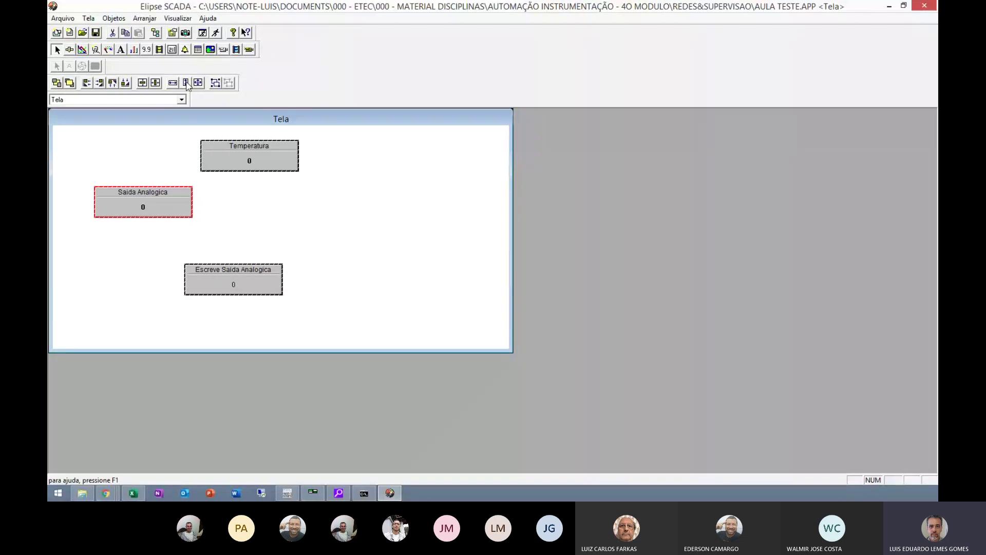
pyautogui.click(86, 84)
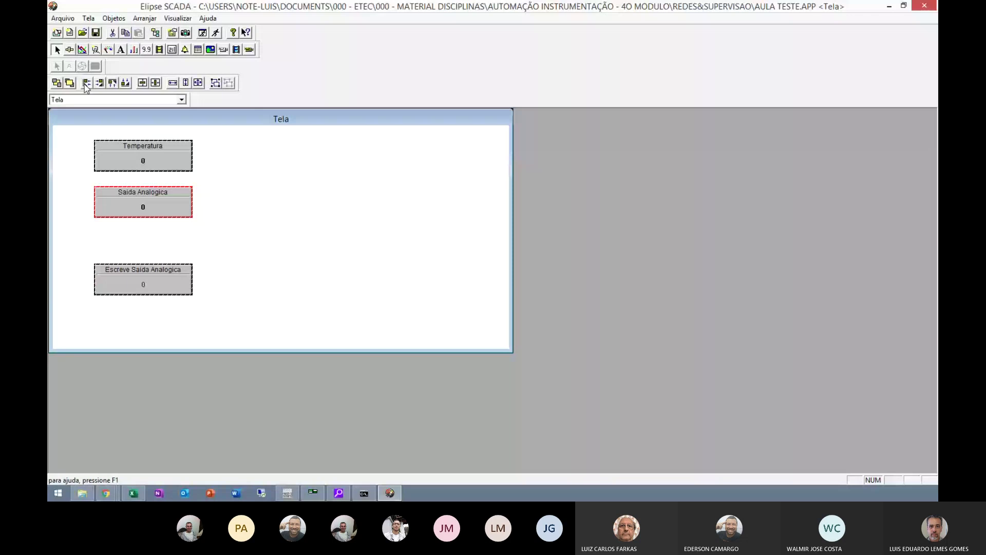
pyautogui.click(240, 164)
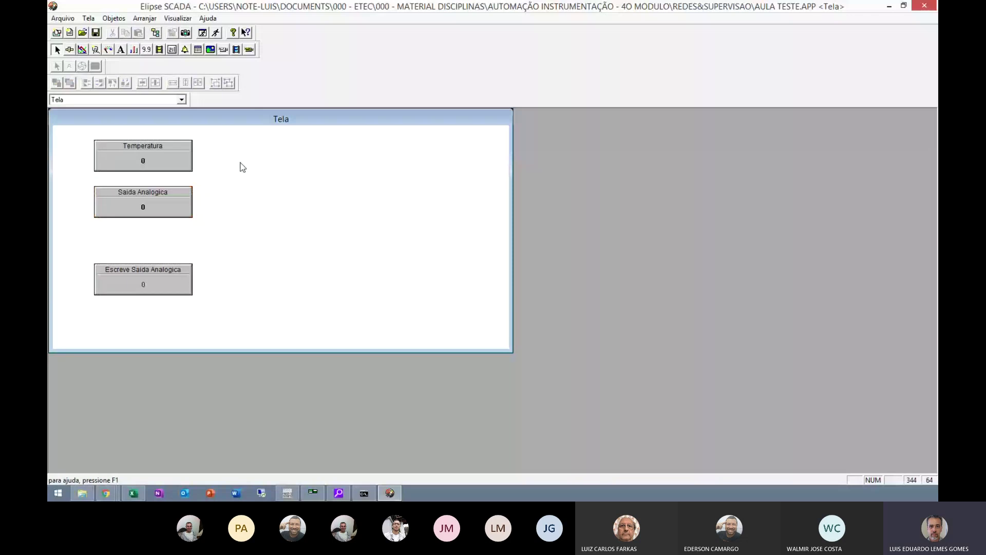
# Step: Nudge the Saida Analogica display up until it sits just below the Temperatura display
pyautogui.click(179, 207)
pyautogui.press('Up')
pyautogui.press('Up')
pyautogui.press('Up')
pyautogui.press('Up')
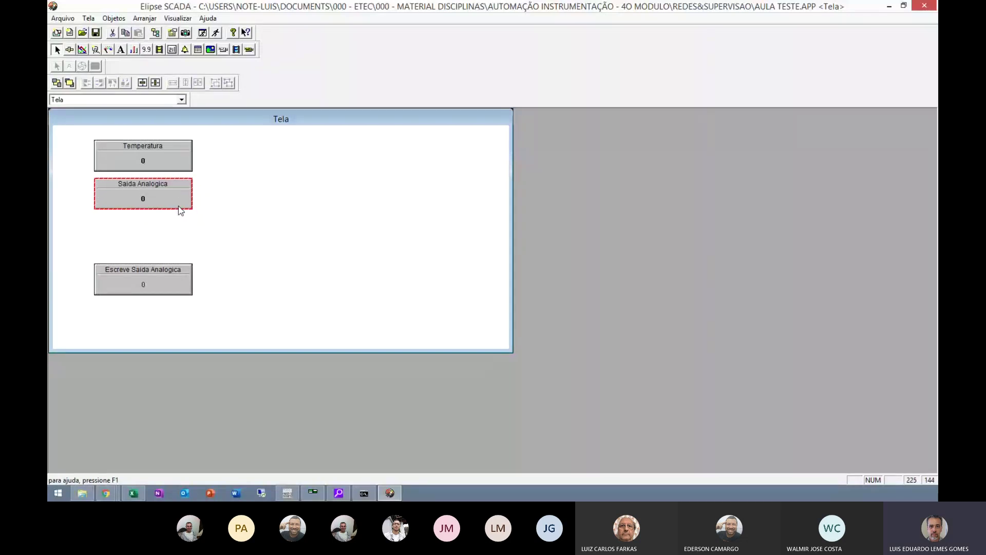
pyautogui.press('Up')
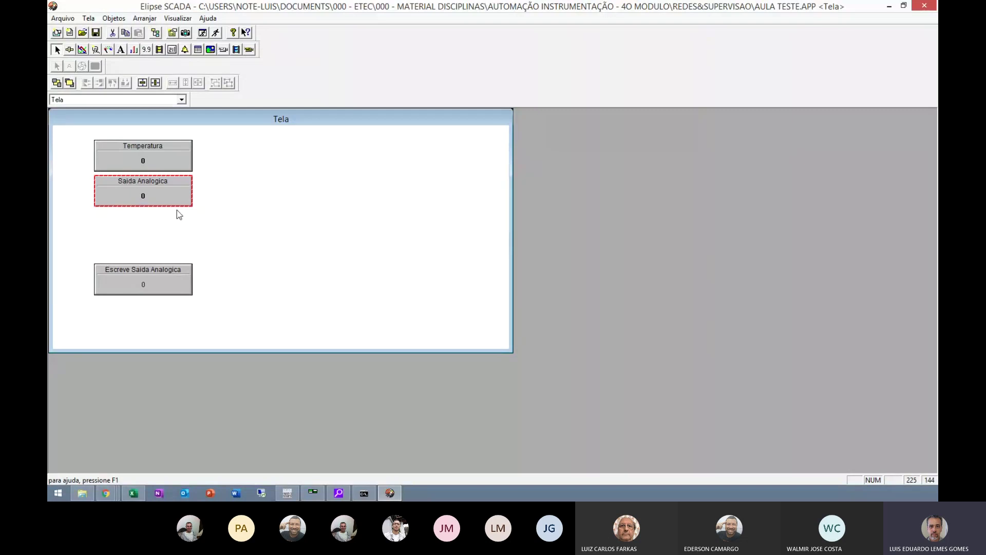
# Step: Nudge the Escreve Saida Analogica setpoint up until it sits just below the Saida Analogica display
pyautogui.click(162, 282)
pyautogui.press('Up')
pyautogui.press('Up')
pyautogui.press('Up')
pyautogui.press('Up')
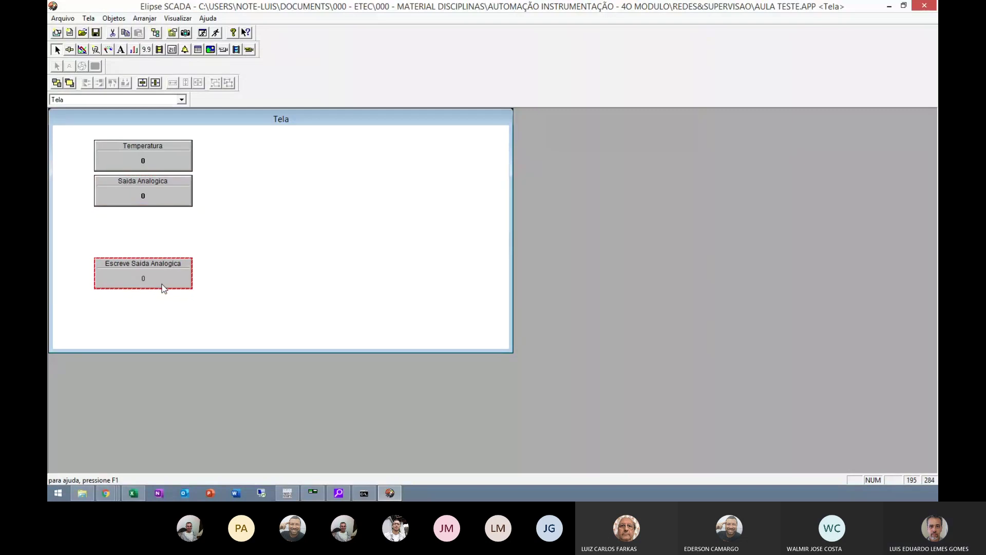
pyautogui.press('Up')
pyautogui.press('Up')
pyautogui.press('Up')
pyautogui.press('Up')
pyautogui.press('Up')
pyautogui.press('Up')
pyautogui.press('Up')
pyautogui.press('Up')
pyautogui.press('Up')
pyautogui.press('Up')
pyautogui.press('Up')
pyautogui.press('Up')
pyautogui.press('Up')
pyautogui.press('Up')
pyautogui.press('Up')
pyautogui.press('Up')
pyautogui.press('Up')
pyautogui.press('Up')
pyautogui.press('Up')
pyautogui.press('Up')
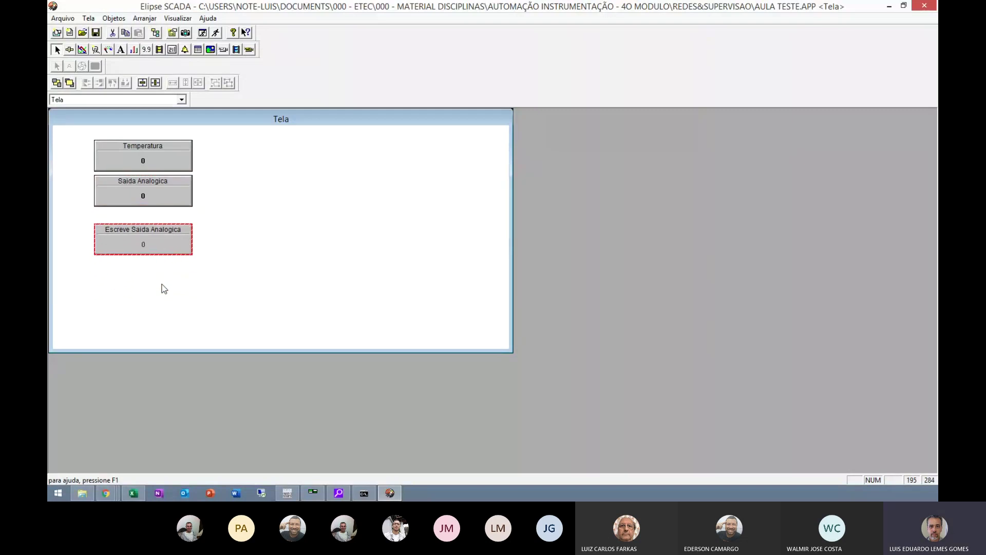
pyautogui.press('Up')
pyautogui.press('Up')
pyautogui.press('Up')
pyautogui.press('Up')
pyautogui.press('Up')
pyautogui.press('Up')
pyautogui.press('Up')
pyautogui.press('Up')
pyautogui.press('Up')
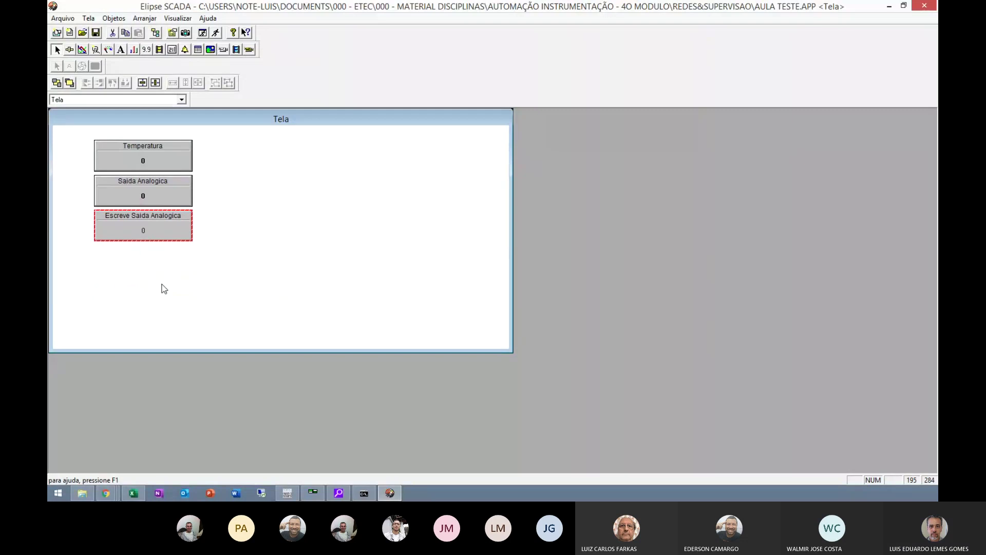
pyautogui.click(228, 257)
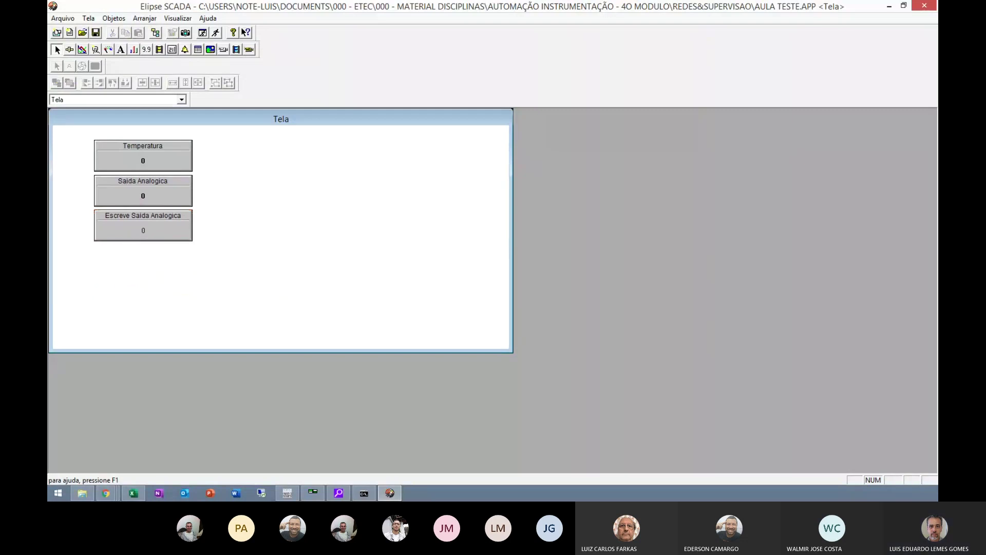
# Step: Move all three objects together to the upper-left corner of the Tela screen
pyautogui.moveTo(80, 134); pyautogui.dragTo(249, 286)
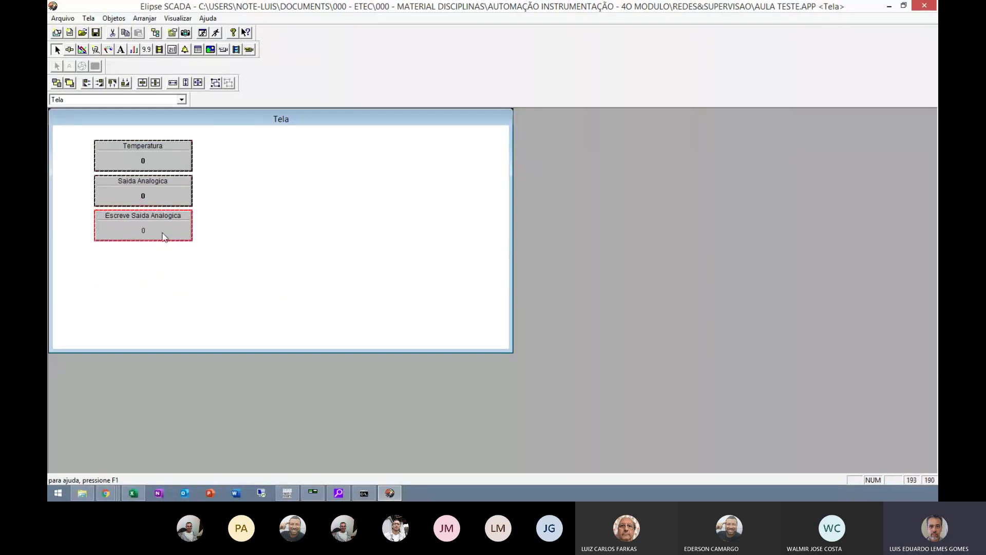
pyautogui.moveTo(163, 236); pyautogui.dragTo(129, 227)
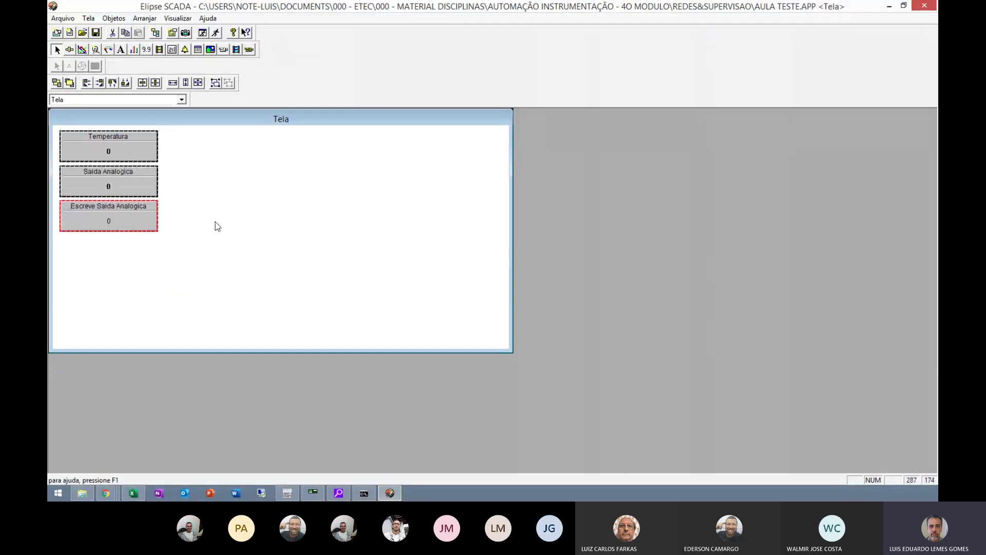
pyautogui.click(218, 226)
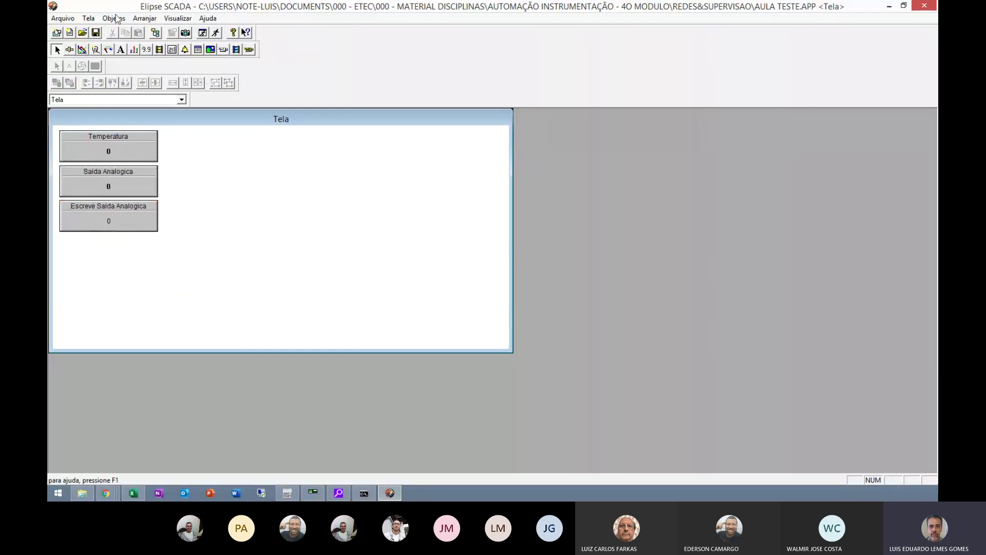
# Step: Draw a Gauge object to the right of the three stacked objects and set its maximum value to 255
pyautogui.click(109, 51)
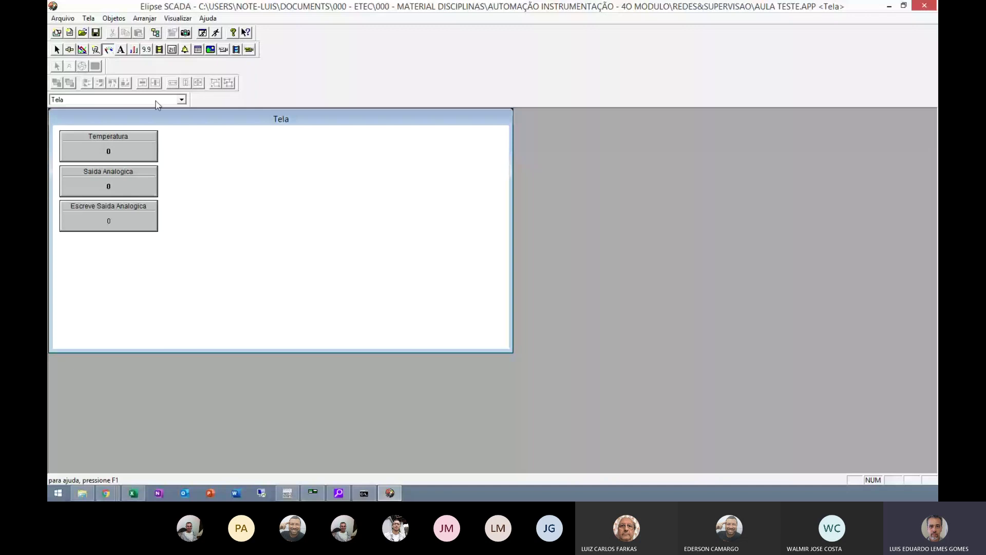
pyautogui.moveTo(172, 132)
pyautogui.mouseDown()
pyautogui.moveTo(209, 183)
pyautogui.moveTo(307, 232)
pyautogui.mouseUp()
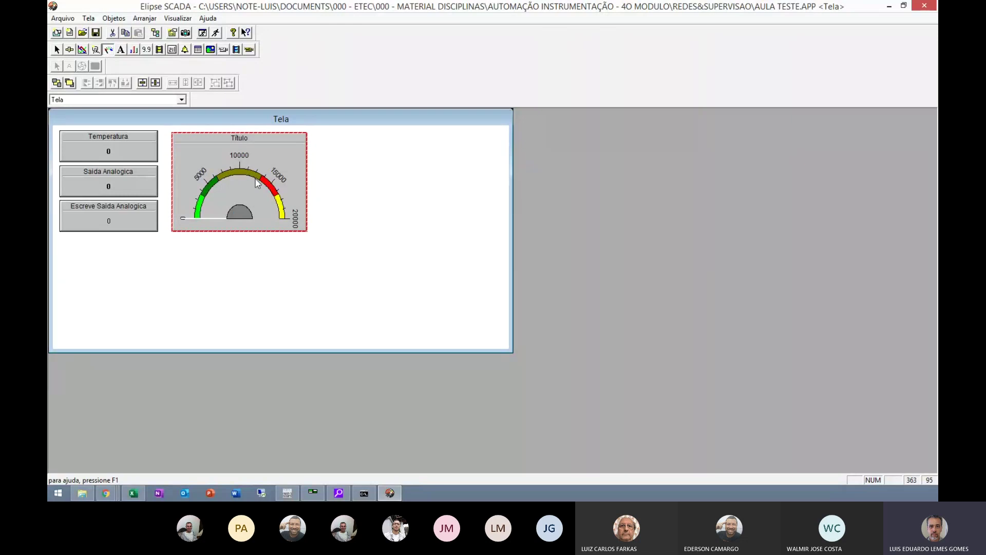
pyautogui.doubleClick(229, 189)
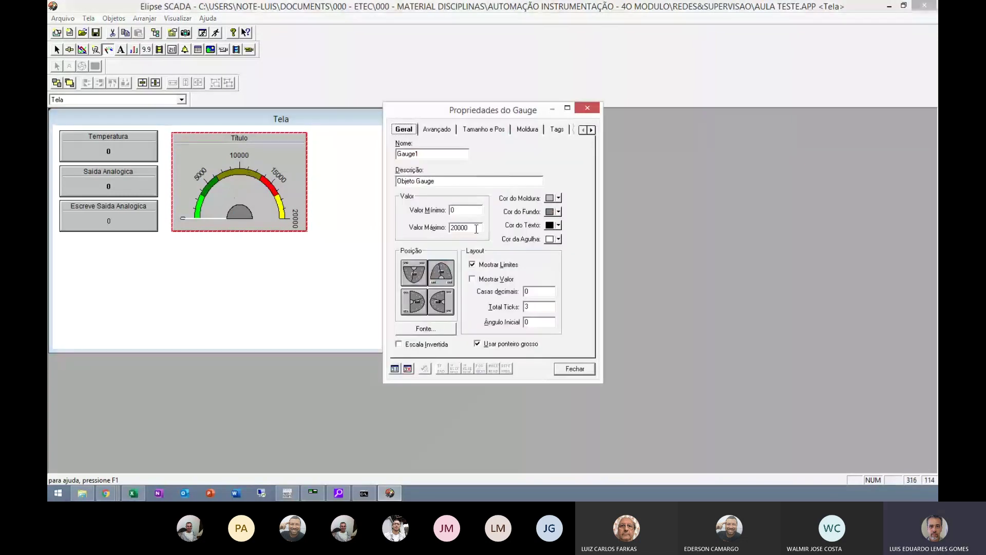
pyautogui.doubleClick(459, 227)
pyautogui.write('55')
# Step: Set the gauge's colour limits to 0 for LOLO, 64 for baixo, 191 for alto and 255 for HIHI
pyautogui.click(438, 129)
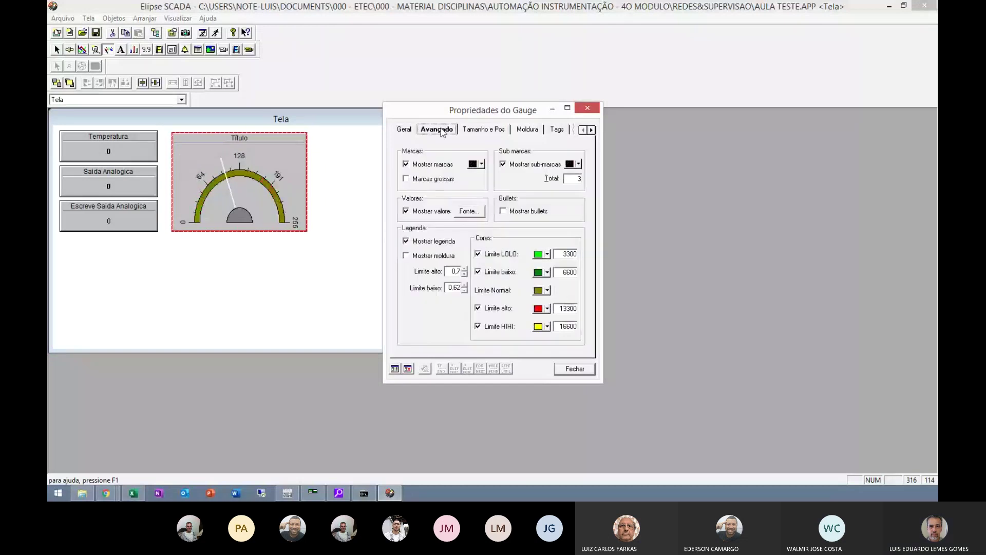
pyautogui.doubleClick(570, 253)
pyautogui.write('0')
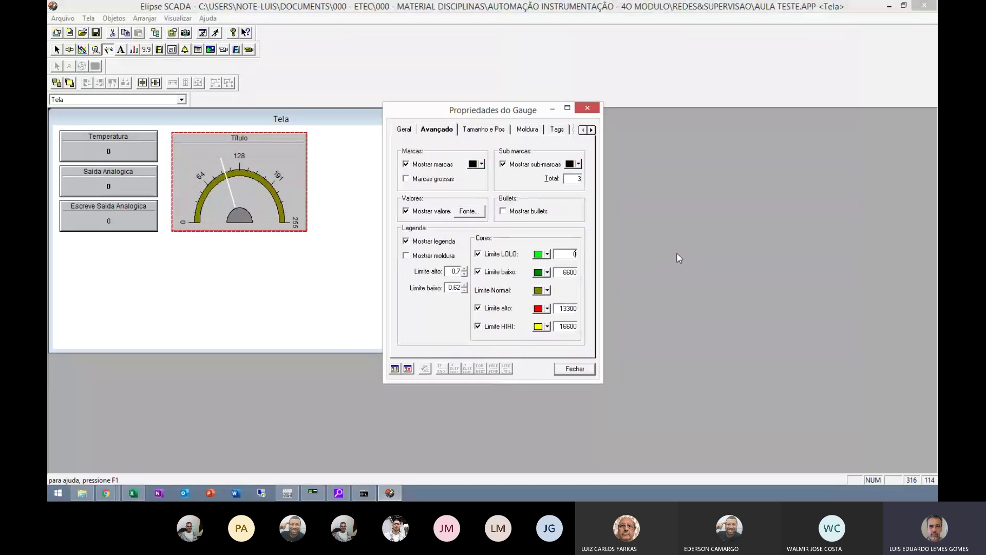
pyautogui.moveTo(562, 273); pyautogui.dragTo(824, 254)
pyautogui.write('64')
pyautogui.moveTo(559, 309); pyautogui.dragTo(790, 282)
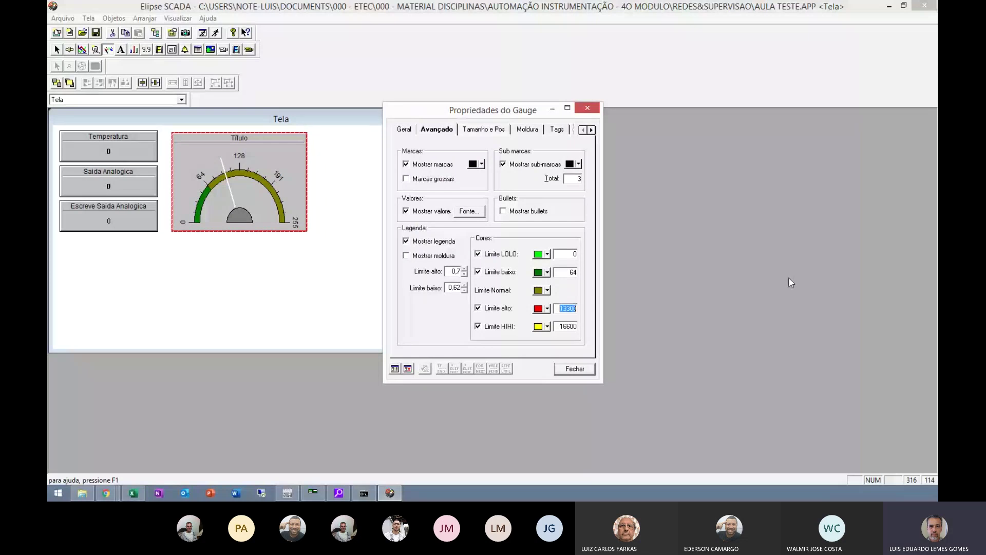
pyautogui.write('191')
pyautogui.press('Tab')
pyautogui.write('255')
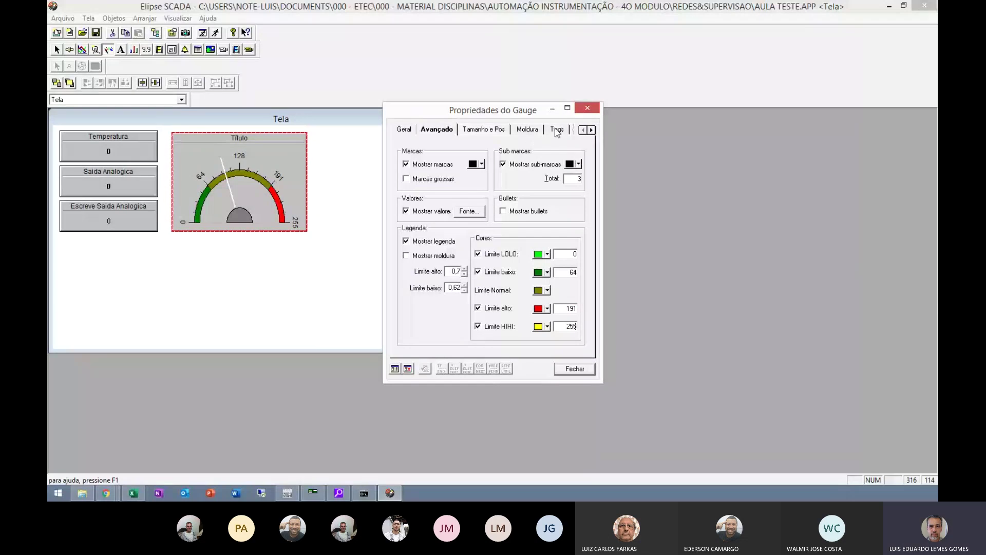
# Step: Title the gauge Temperatura and link it to the Temperatura tag
pyautogui.click(527, 129)
pyautogui.doubleClick(434, 188)
pyautogui.write('Temperatura')
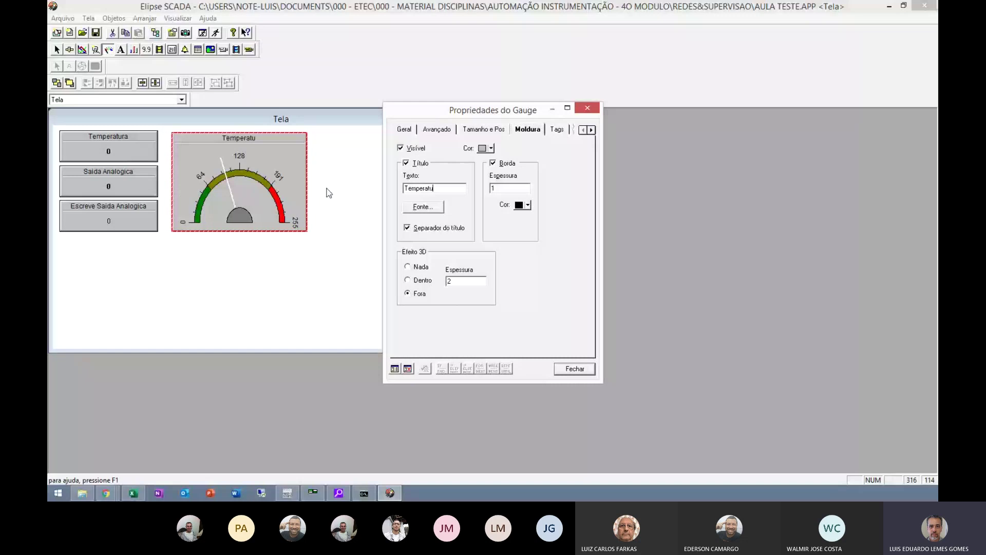
pyautogui.click(565, 129)
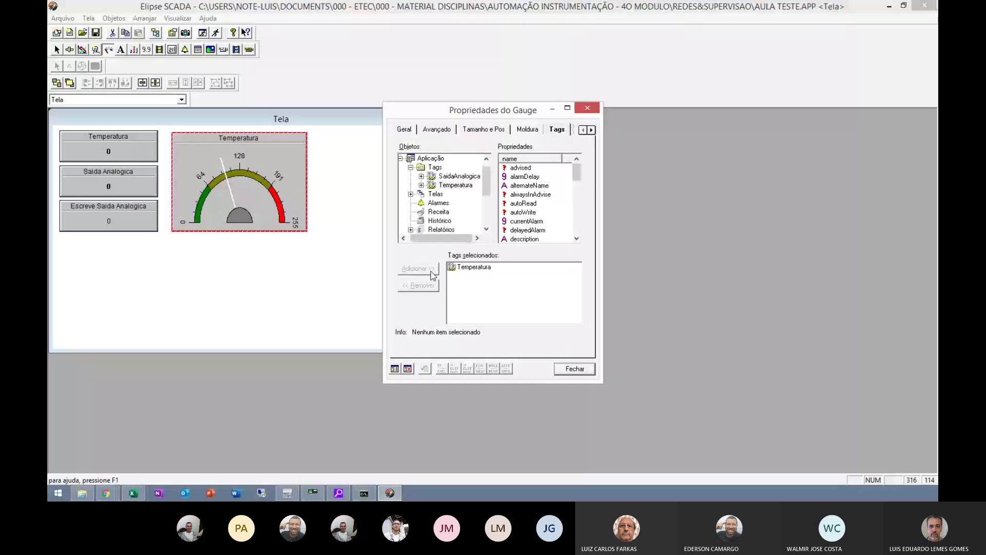
pyautogui.click(575, 368)
# Step: Draw a tall Bar object to the right of the gauge and set its maximum limit to 255
pyautogui.click(134, 50)
pyautogui.moveTo(319, 135); pyautogui.dragTo(358, 341)
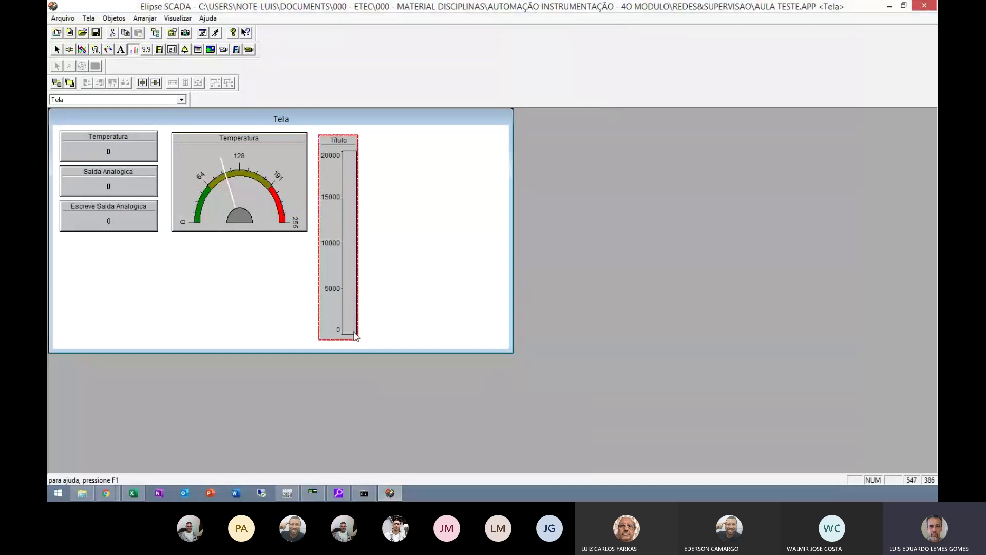
pyautogui.doubleClick(343, 286)
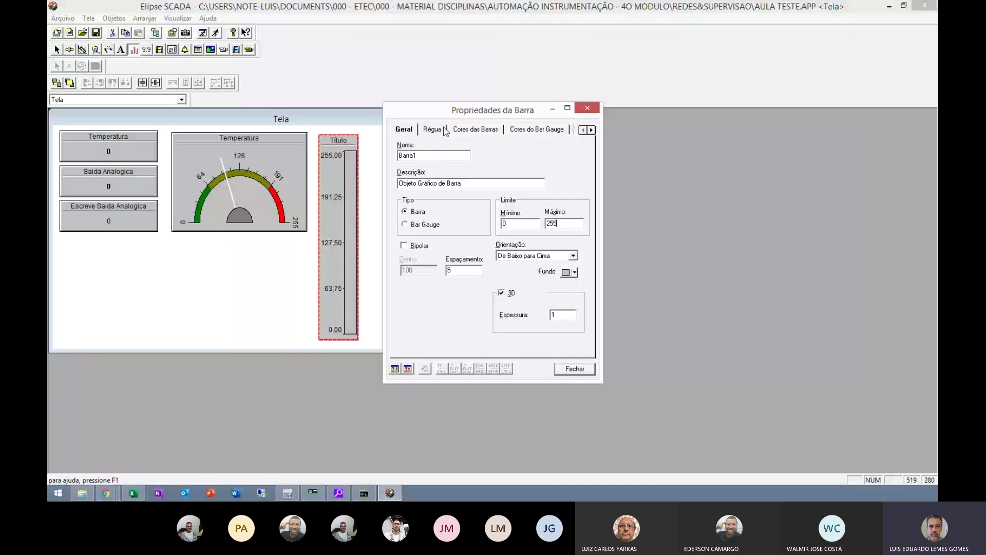
# Step: Set the bar's frame title to Analogica
pyautogui.click(433, 130)
pyautogui.click(537, 129)
pyautogui.click(592, 130)
pyautogui.click(592, 130)
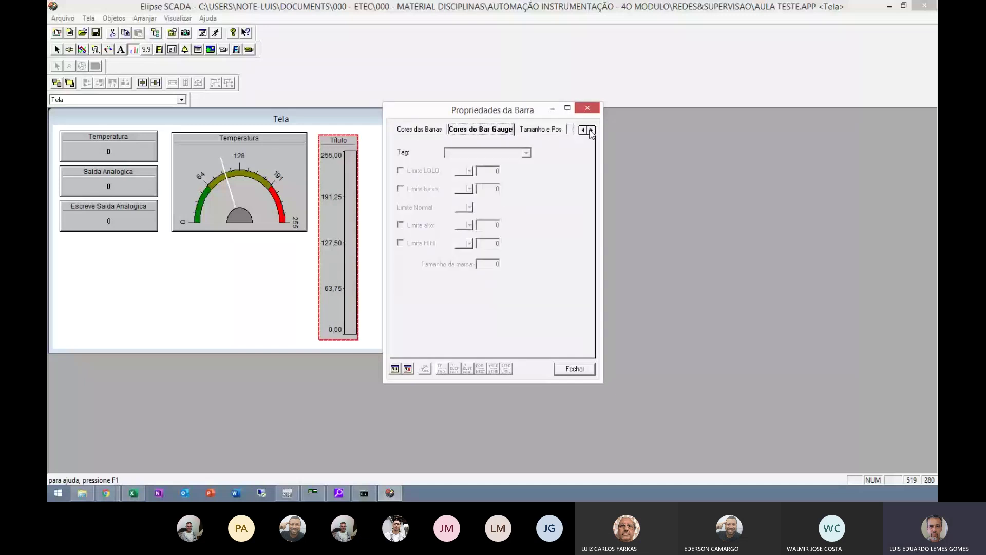
pyautogui.click(592, 130)
pyautogui.click(592, 130)
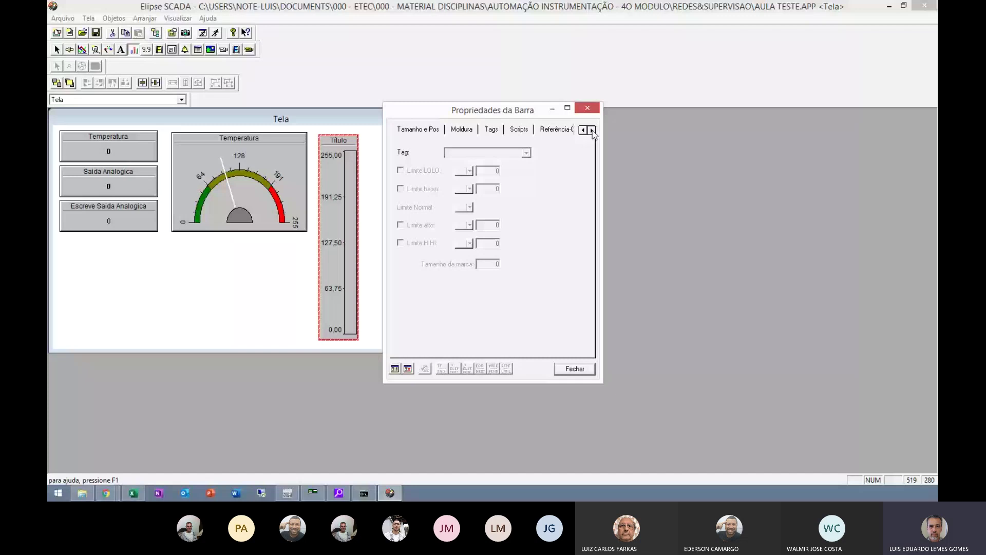
pyautogui.click(461, 129)
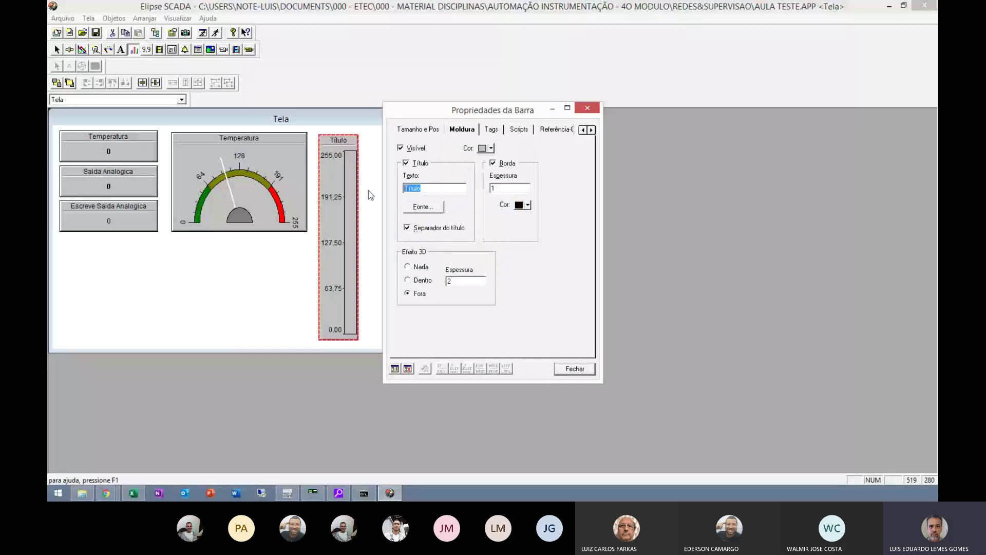
pyautogui.write('Saida Analogi')
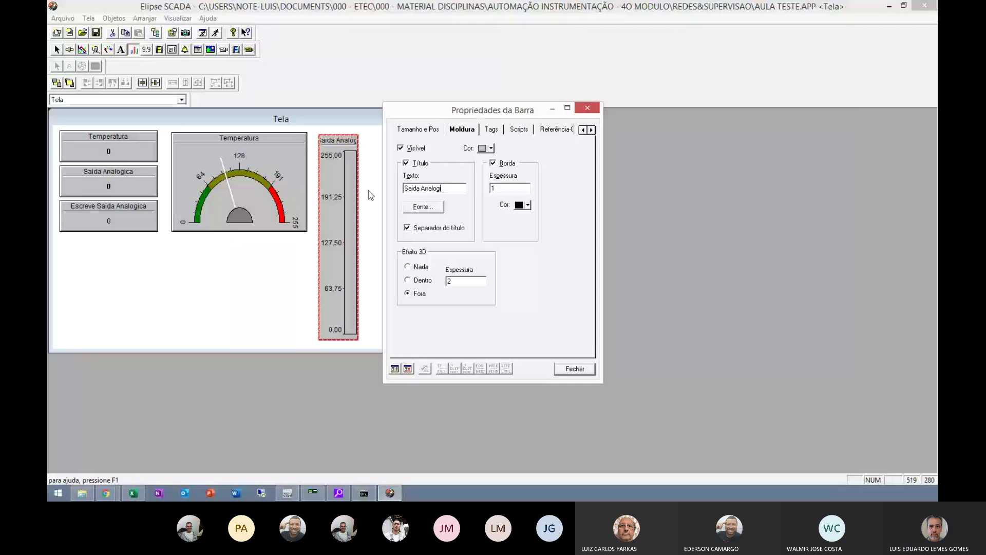
pyautogui.press('BackSpace')
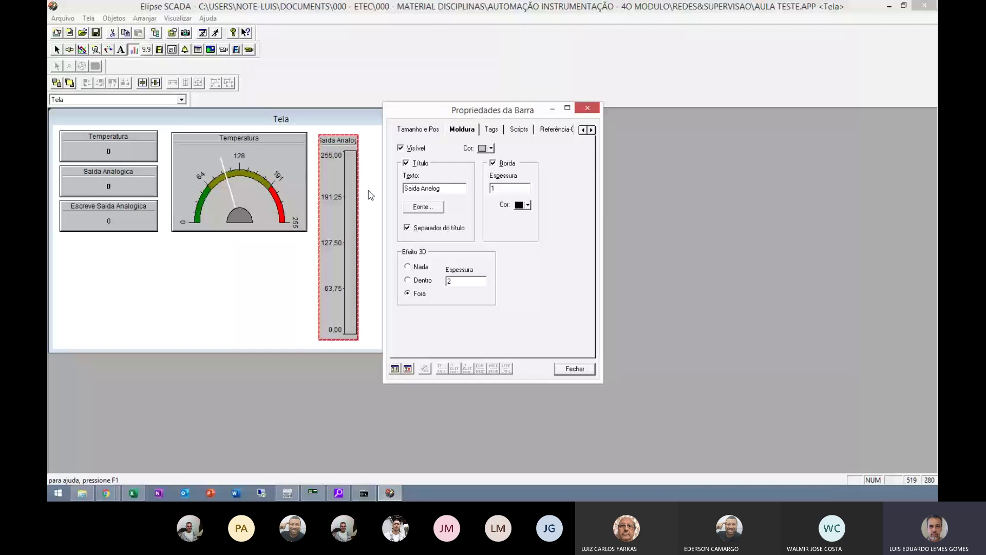
pyautogui.hotkey('shift', 'Home')
pyautogui.write('Analogica')
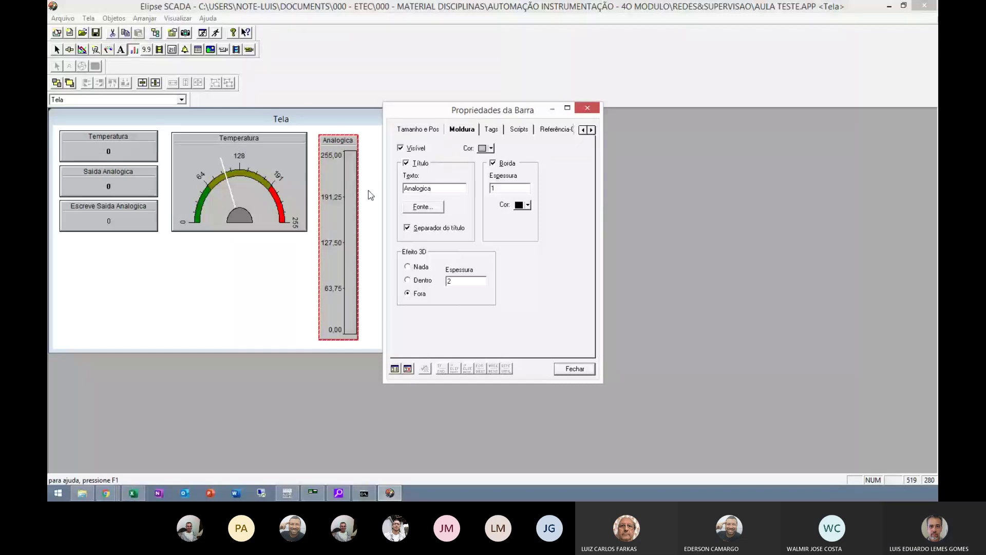
# Step: Link the Analogica bar to the SaidaAnalogica tag and widen the bar slightly
pyautogui.click(491, 129)
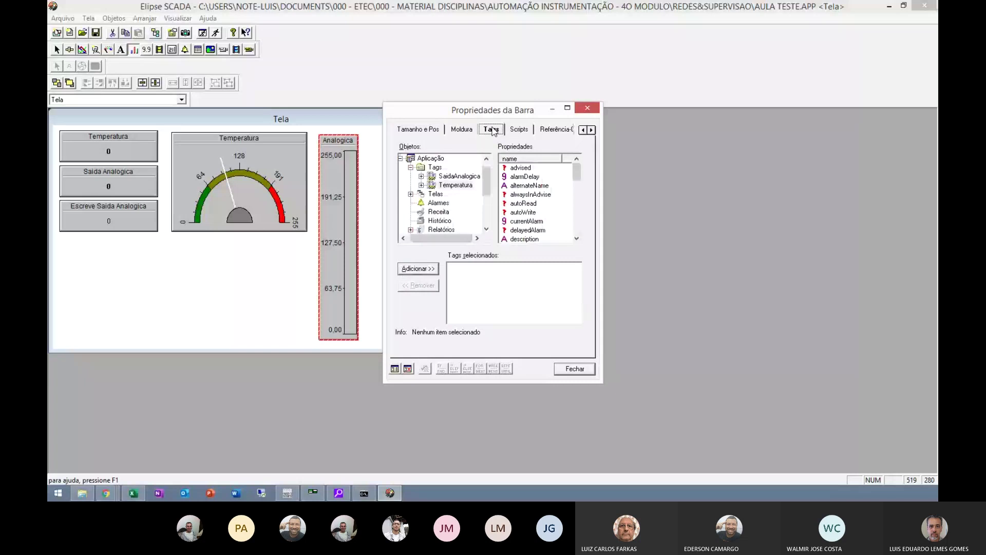
pyautogui.doubleClick(456, 185)
pyautogui.click(574, 369)
pyautogui.moveTo(358, 142); pyautogui.dragTo(363, 141)
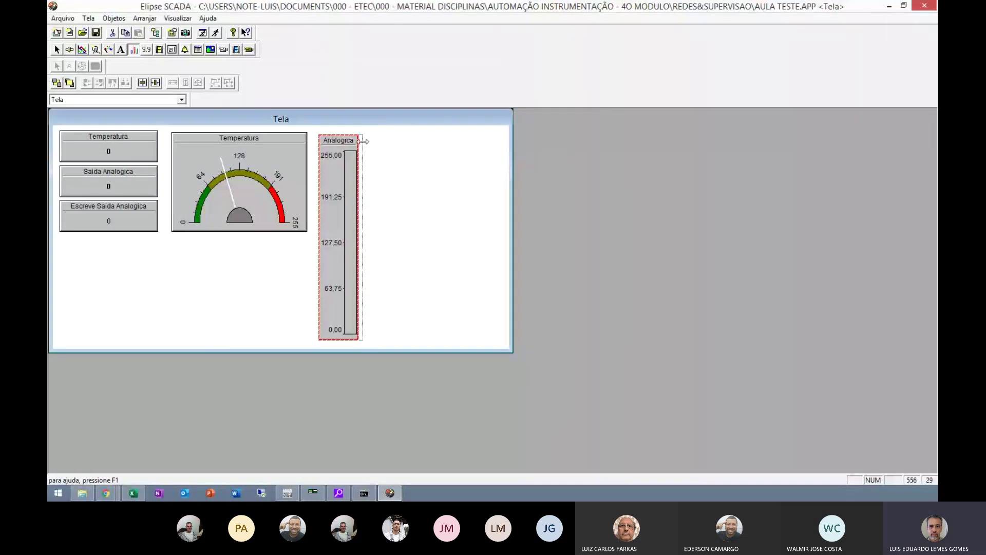
# Step: Draw a vertical Slider to the right of the Analogica bar and set its maximum value to match the bar's scale
pyautogui.moveTo(364, 141); pyautogui.dragTo(408, 339)
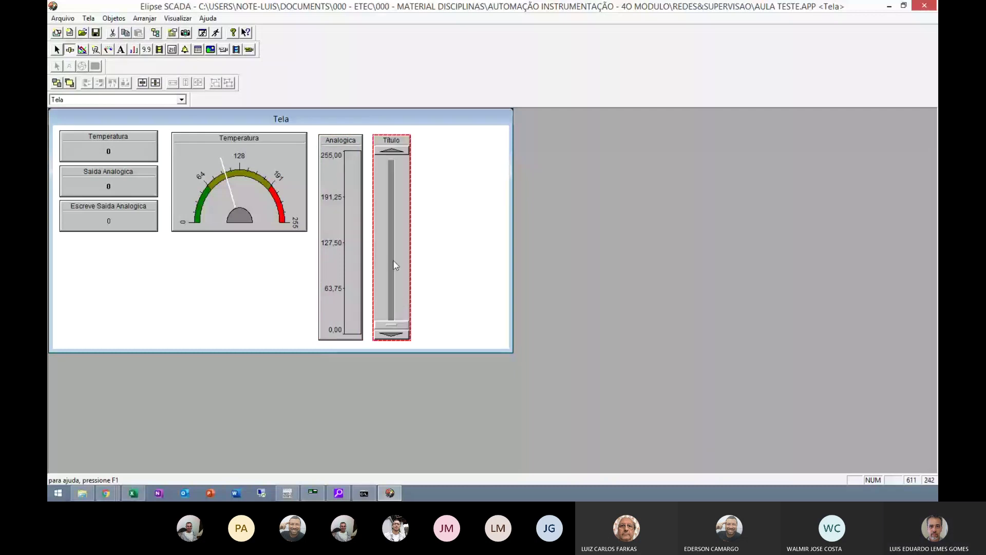
pyautogui.doubleClick(401, 260)
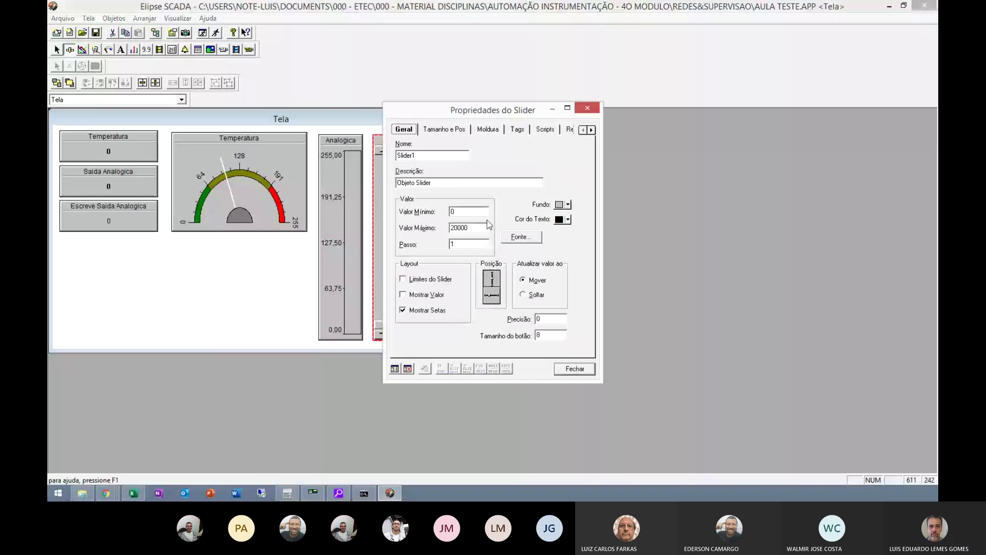
pyautogui.moveTo(487, 224); pyautogui.dragTo(364, 216)
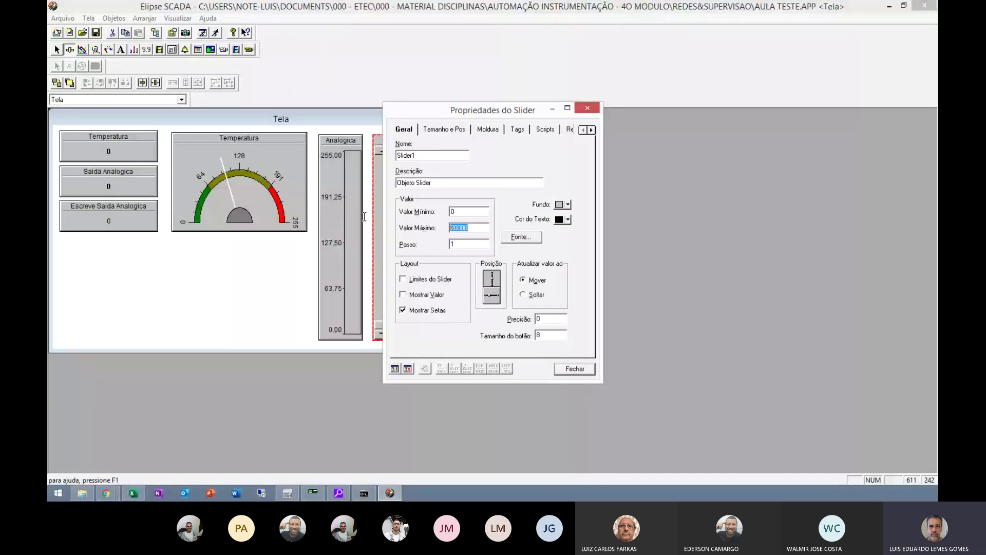
# Step: Link the slider to the SaidaAnalogica tag
pyautogui.click(520, 130)
pyautogui.click(460, 176)
pyautogui.click(426, 270)
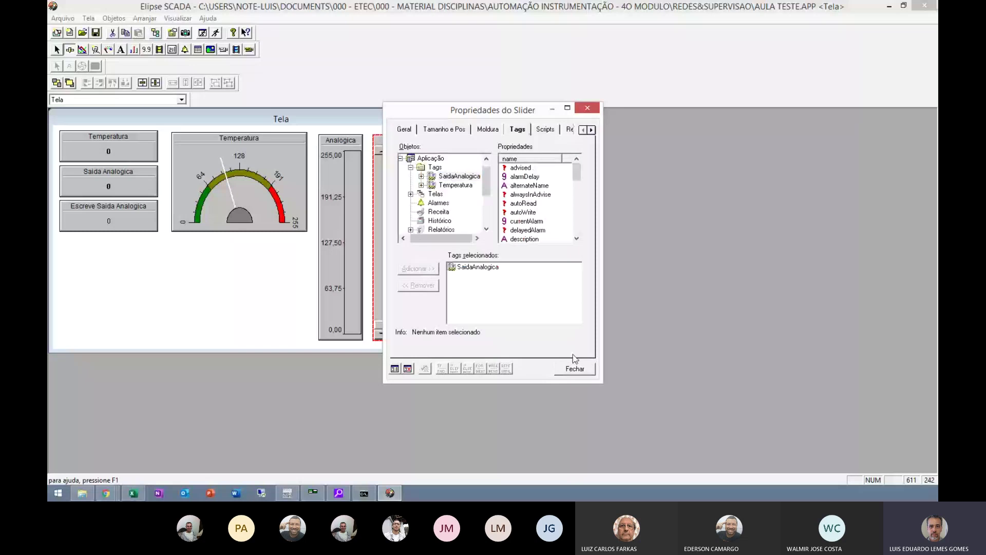
pyautogui.click(575, 369)
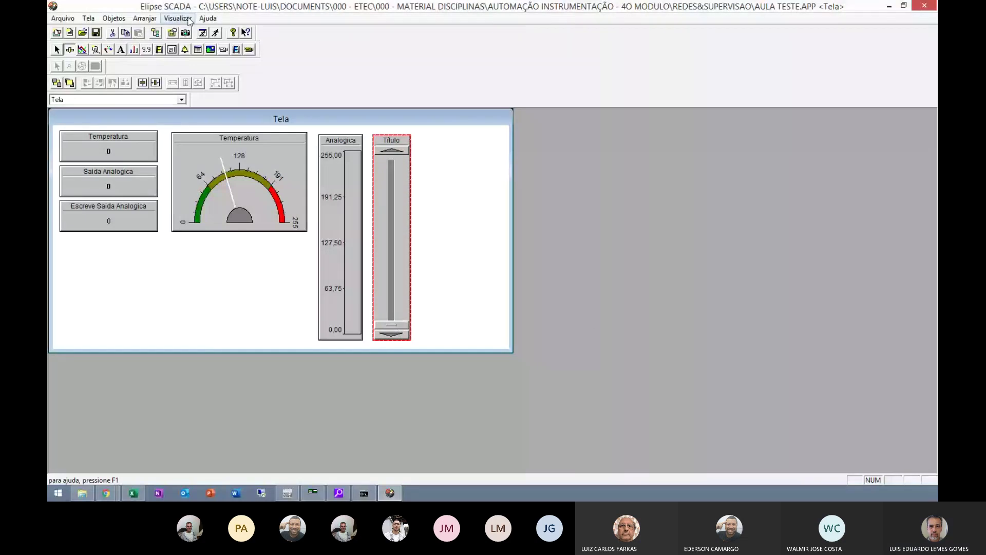
# Step: Run the application and raise the slider until the analog output is about 228
pyautogui.click(216, 33)
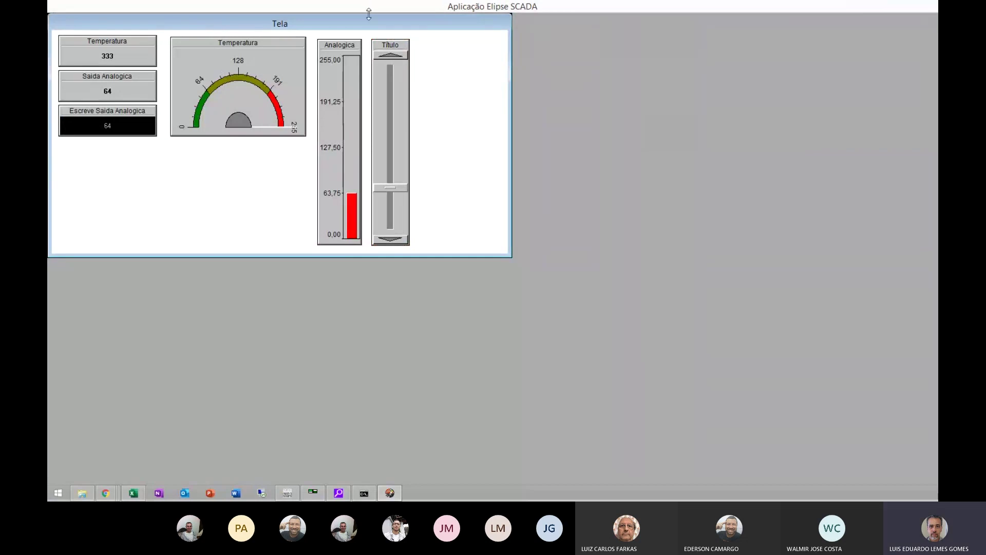
pyautogui.moveTo(390, 187); pyautogui.dragTo(391, 81)
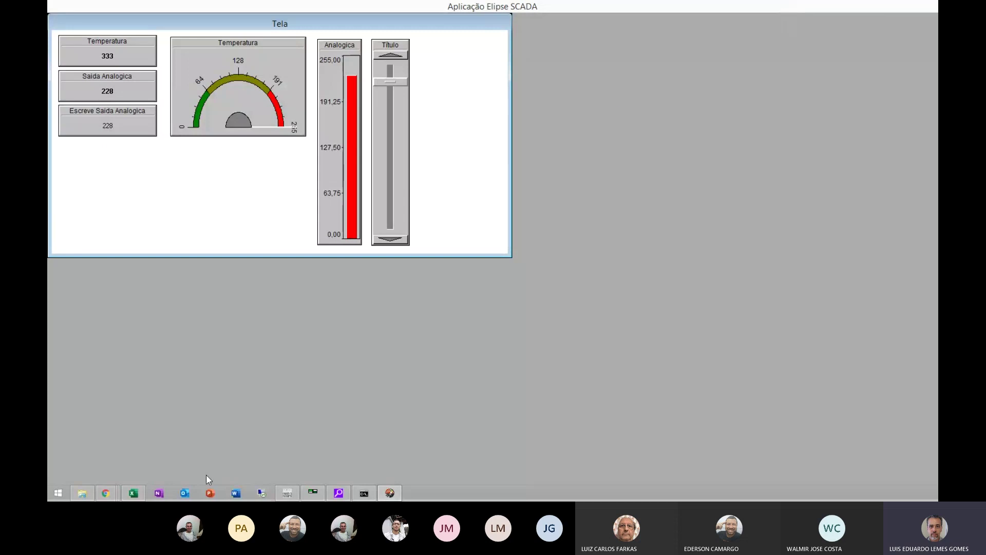
# Step: Switch to ModSim32, place its window beside the Tela screen and write 125 to holding register 40002
pyautogui.click(288, 494)
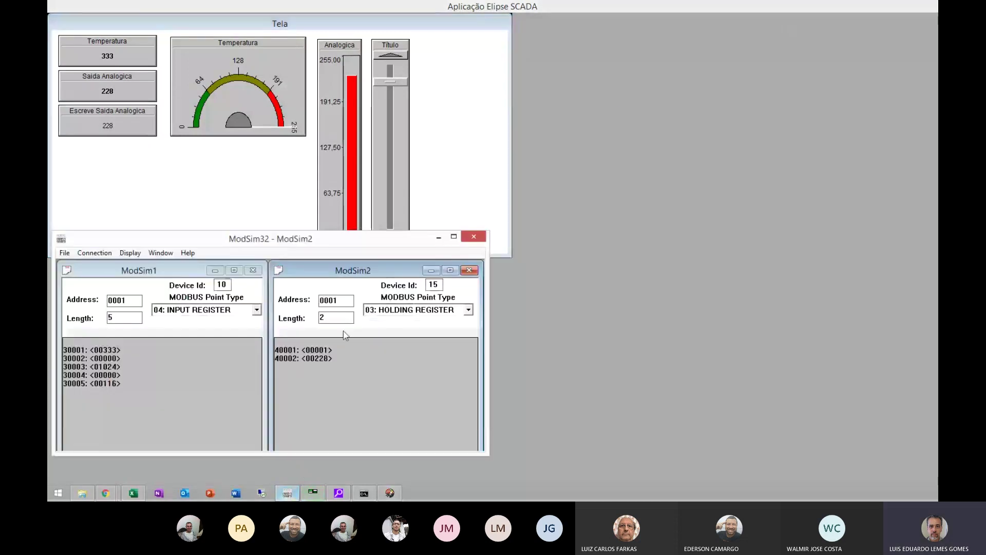
pyautogui.moveTo(322, 245); pyautogui.dragTo(762, 33)
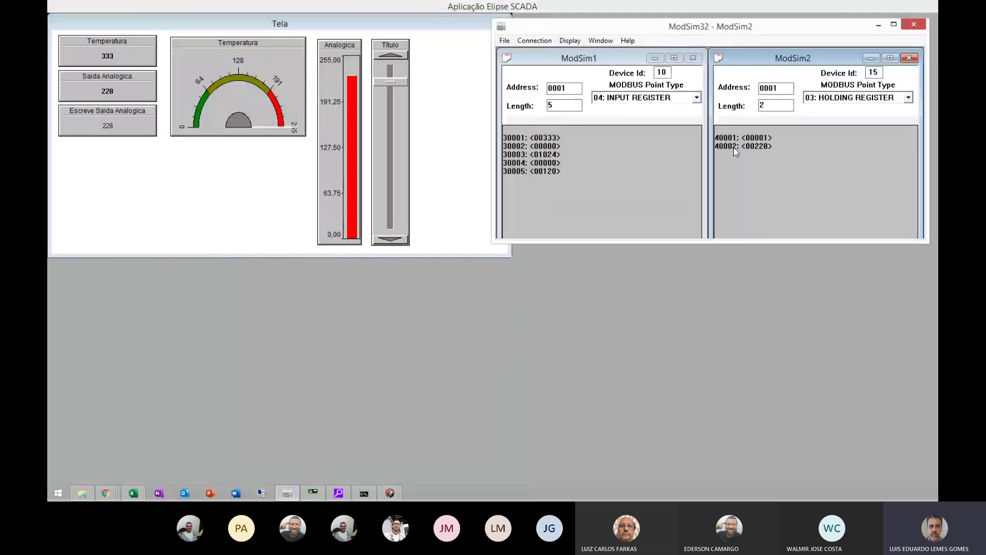
pyautogui.doubleClick(748, 147)
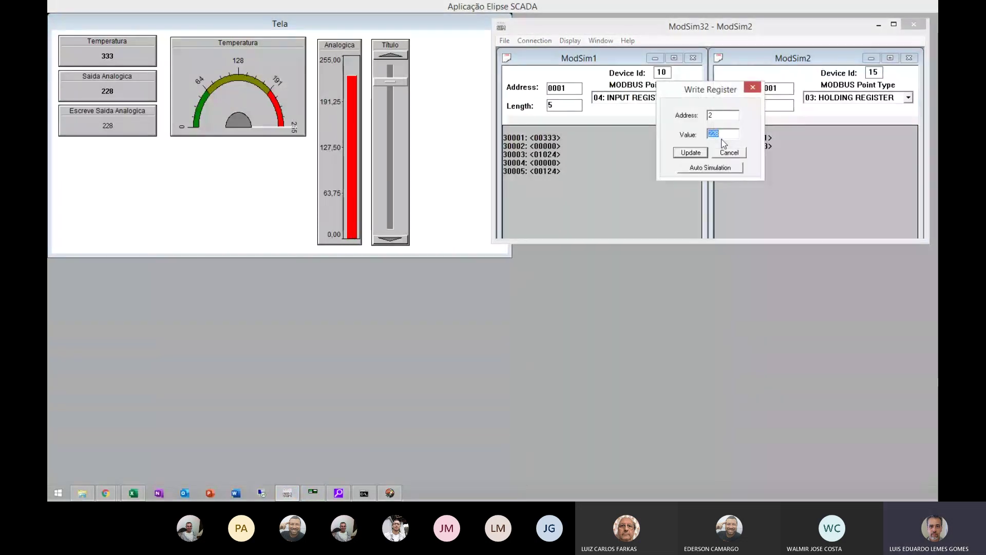
pyautogui.write('125')
pyautogui.press('Return')
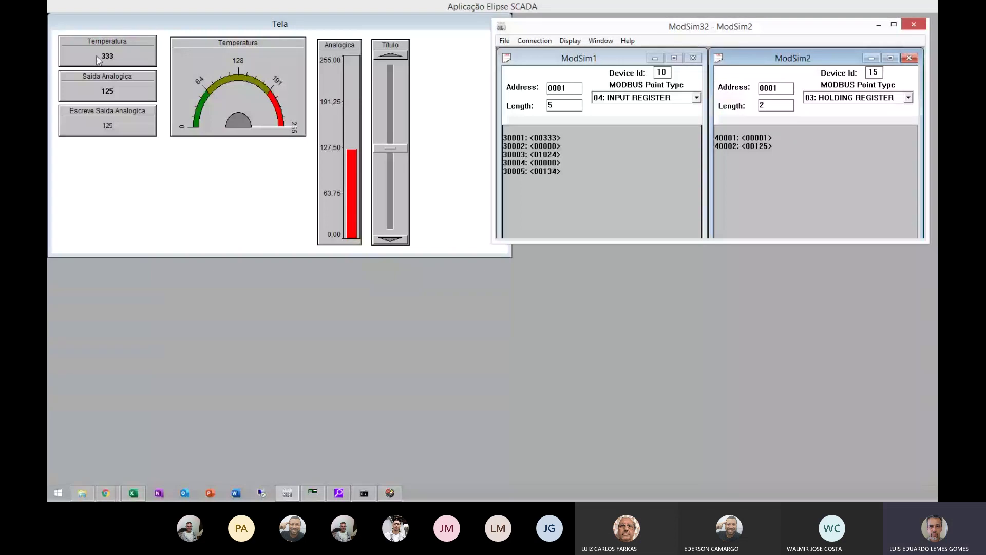
# Step: Enable auto simulation on input register 30001 with type Increment, step value 5 and high limit 255
pyautogui.doubleClick(532, 138)
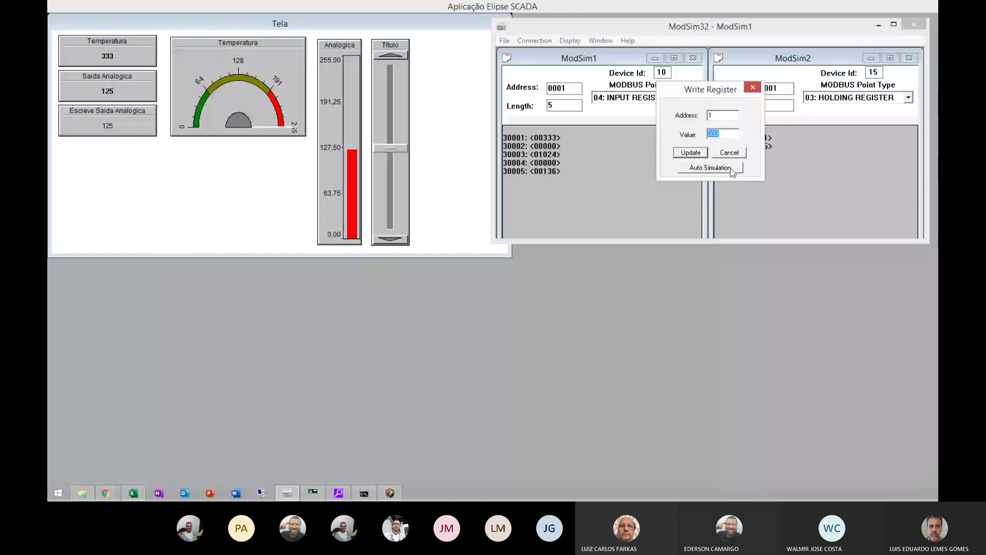
pyautogui.click(731, 170)
pyautogui.click(643, 76)
pyautogui.click(732, 92)
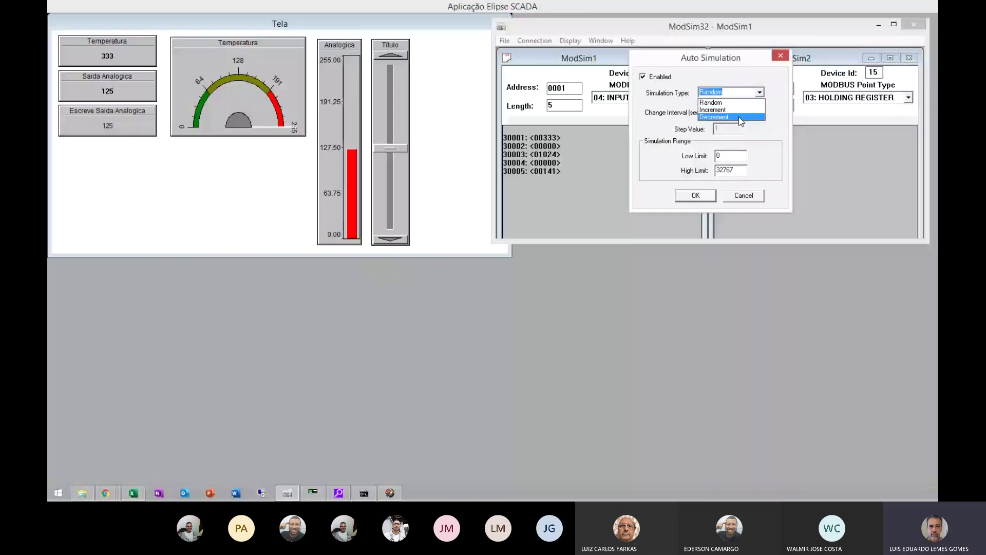
pyautogui.click(732, 110)
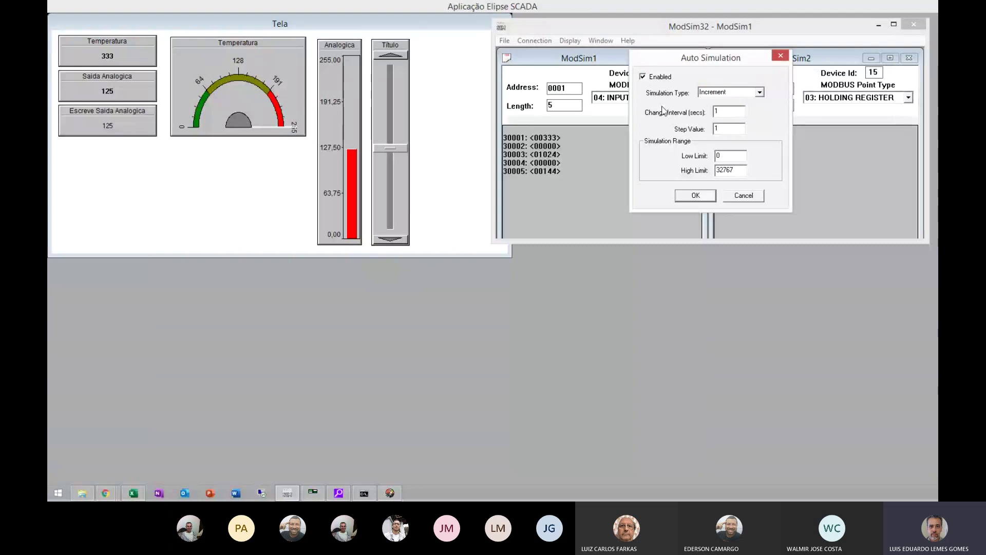
pyautogui.doubleClick(715, 128)
pyautogui.write('5')
pyautogui.doubleClick(737, 171)
pyautogui.write('255')
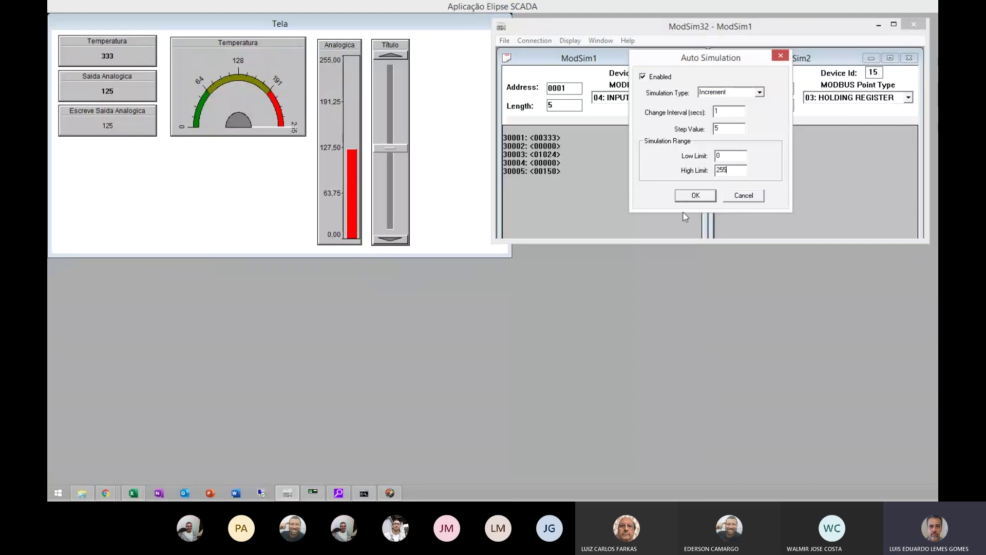
pyautogui.click(698, 197)
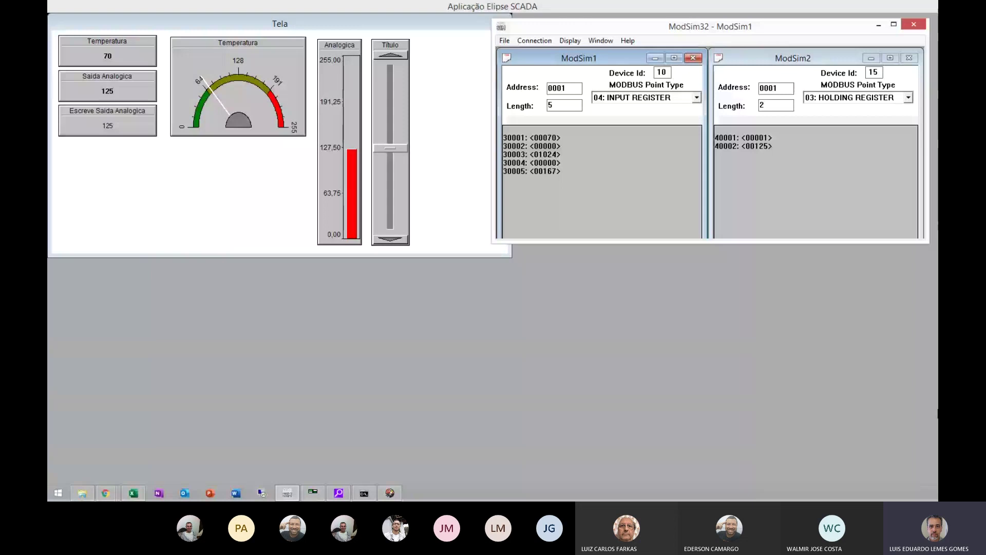
# Step: Test the Escreve Saida Analogica setpoint in the running application by writing 200 and then 100
pyautogui.click(118, 127)
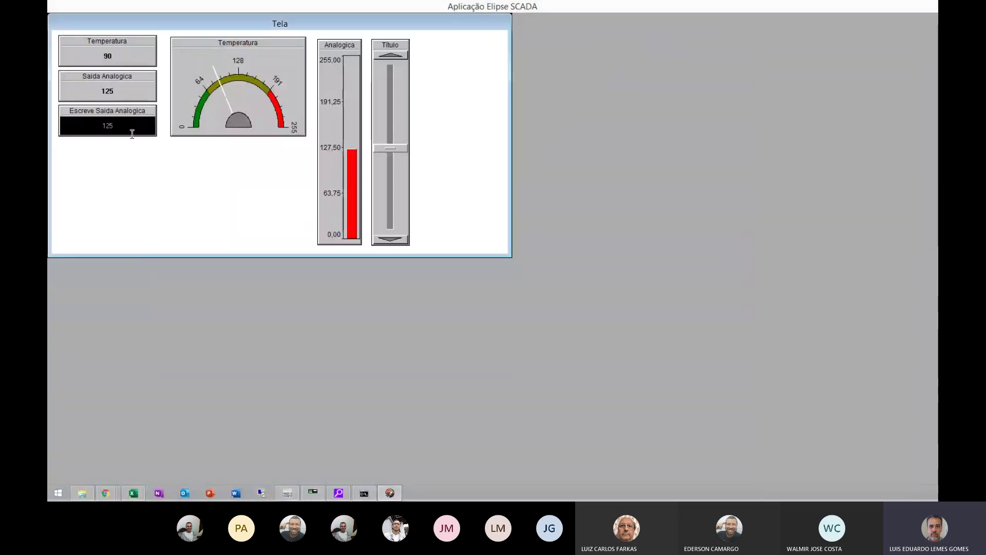
pyautogui.press('BackSpace')
pyautogui.press('BackSpace')
pyautogui.press('BackSpace')
pyautogui.write('200')
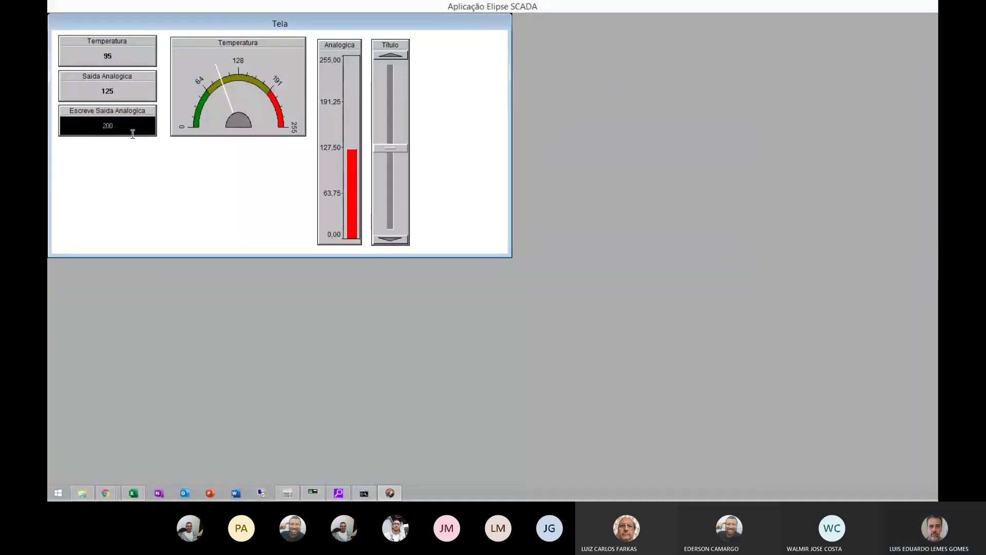
pyautogui.press('Return')
pyautogui.click(133, 134)
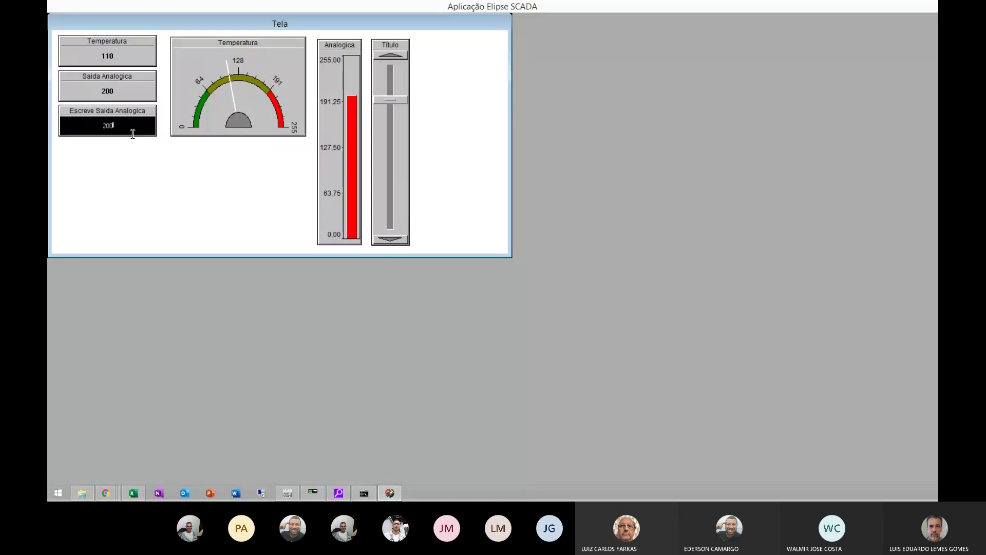
pyautogui.press('BackSpace')
pyautogui.press('BackSpace')
pyautogui.press('BackSpace')
pyautogui.write('100')
pyautogui.press('Return')
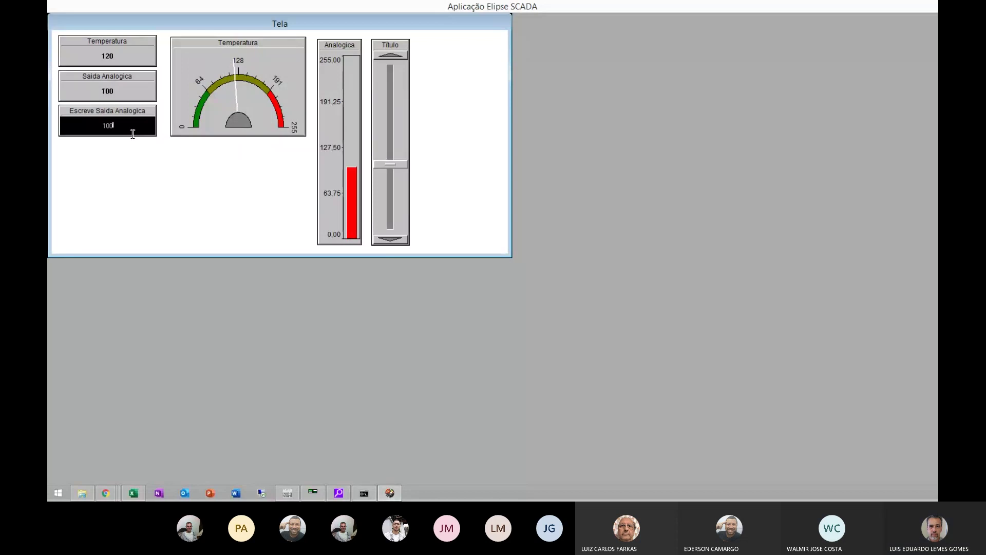
# Step: Write 125 and then 121 through the Escreve Saida Analogica setpoint
pyautogui.click(133, 134)
pyautogui.press('BackSpace')
pyautogui.press('BackSpace')
pyautogui.press('BackSpace')
pyautogui.write('125')
pyautogui.press('Return')
pyautogui.click(132, 134)
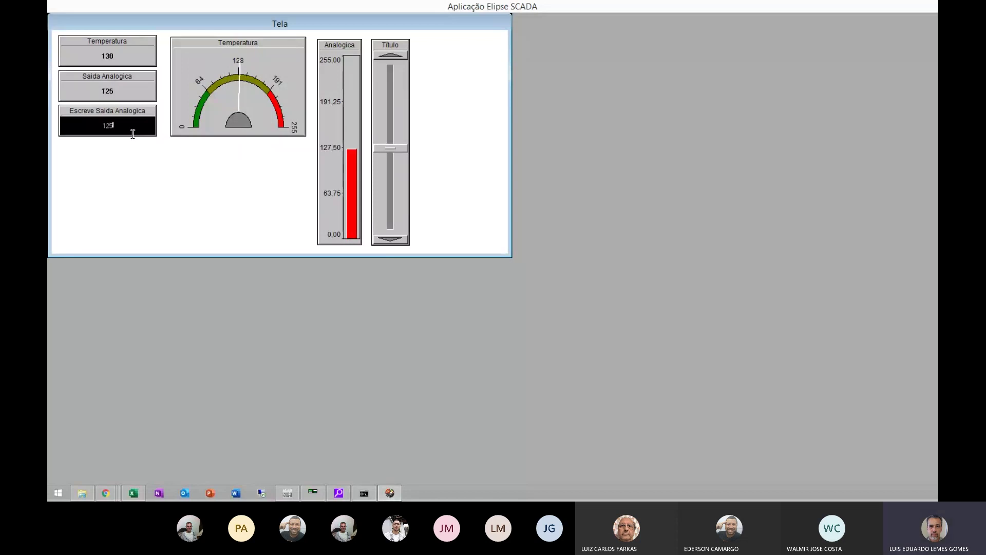
pyautogui.press('BackSpace')
pyautogui.press('BackSpace')
pyautogui.press('BackSpace')
pyautogui.write('122')
pyautogui.press('Return')
# Step: Write 120 and then 150 through the Escreve Saida Analogica setpoint
pyautogui.click(133, 134)
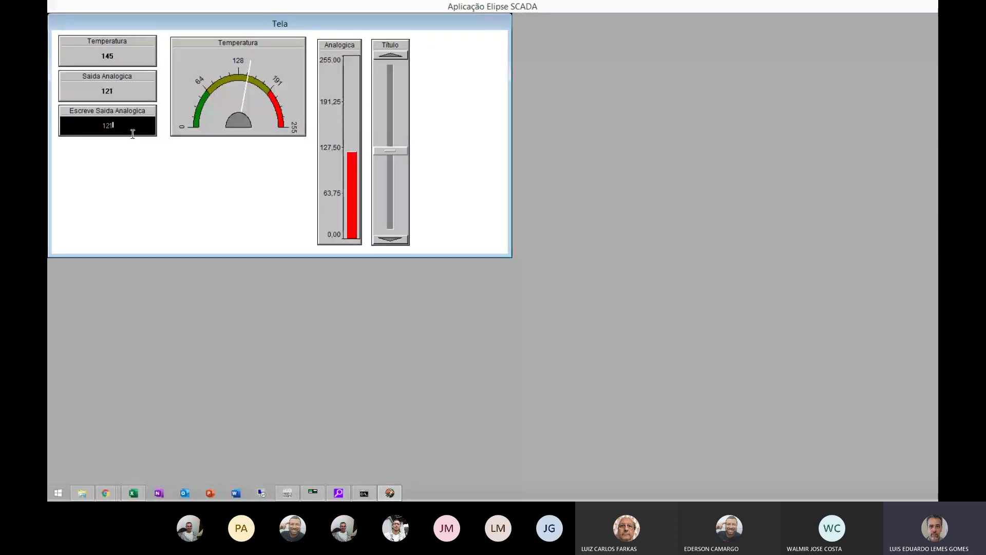
pyautogui.press('BackSpace')
pyautogui.press('BackSpace')
pyautogui.press('BackSpace')
pyautogui.write('120')
pyautogui.press('Return')
pyautogui.press('BackSpace')
pyautogui.press('BackSpace')
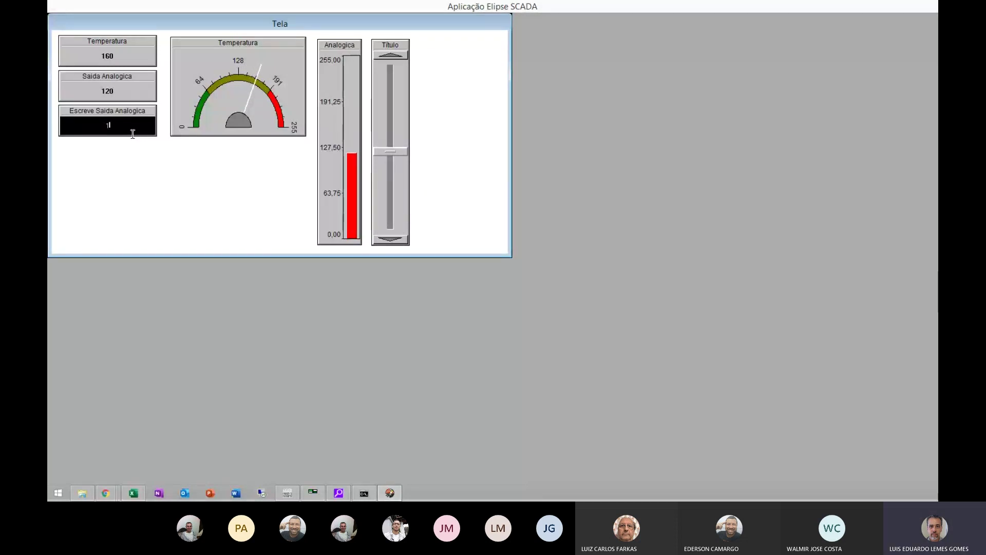
pyautogui.write('50')
pyautogui.press('Return')
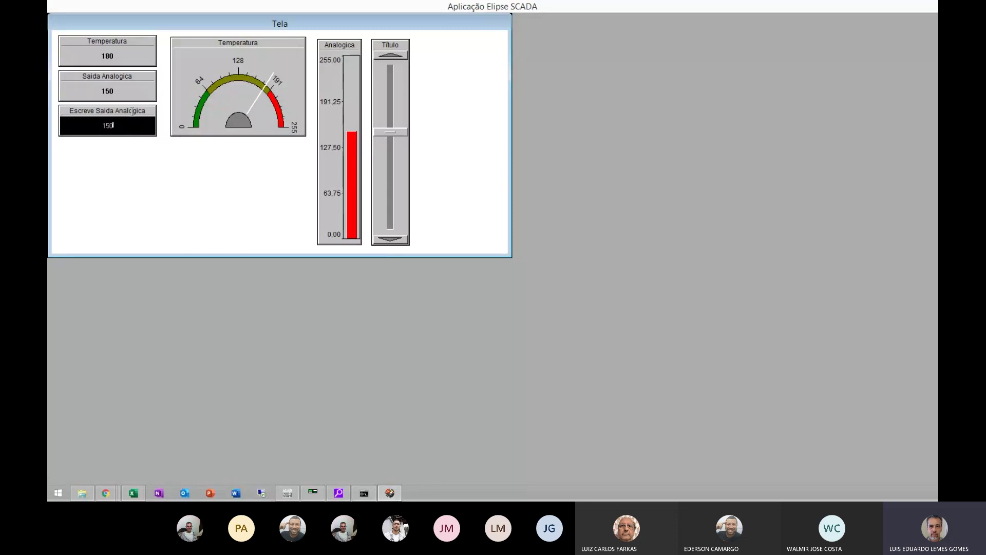
# Step: Bring ModSim32 back to the front and move its window to the area below and right of the Tela screen
pyautogui.click(288, 494)
pyautogui.moveTo(559, 36); pyautogui.dragTo(534, 248)
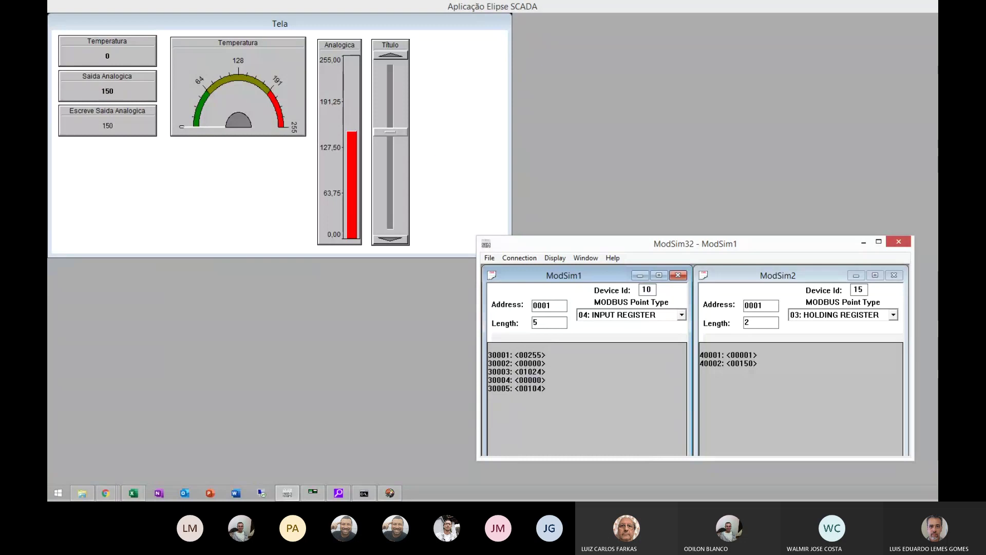
pyautogui.hotkey('alt', 'Tab')
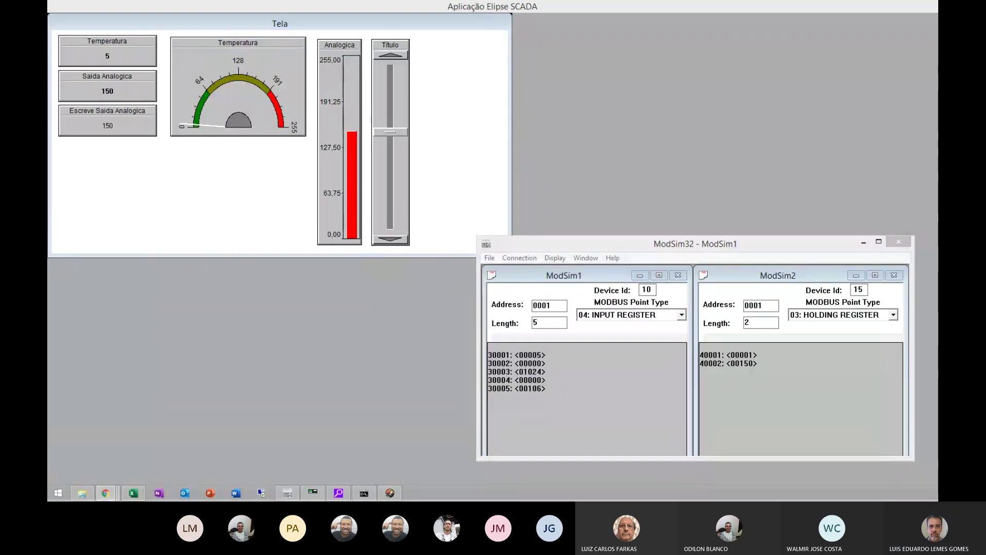